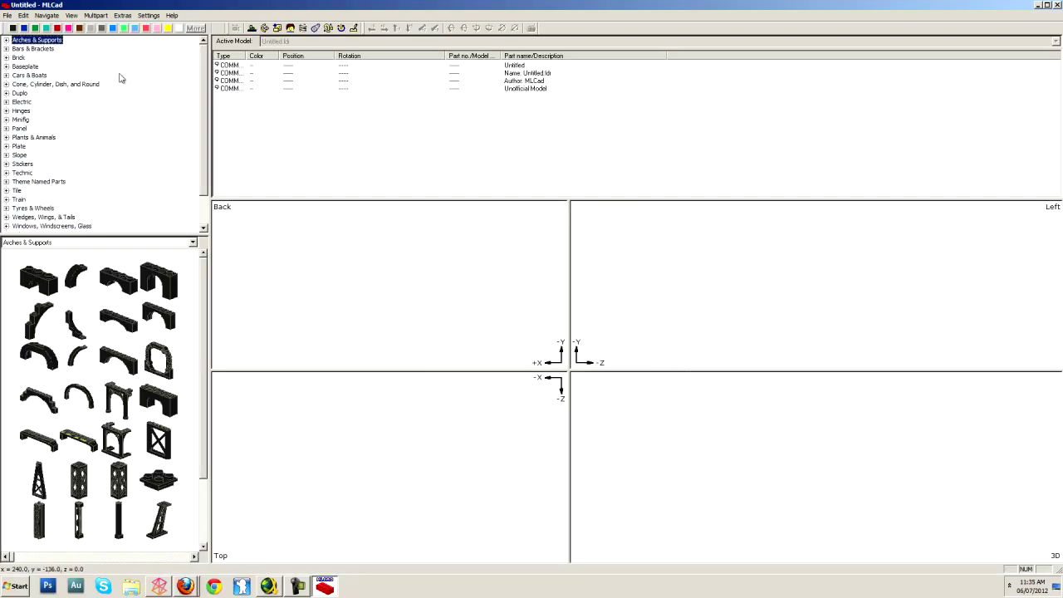
Start the Minifig Generator and give the figure the Hair Tousled with Side Part hairpiece.
left_click(291, 26)
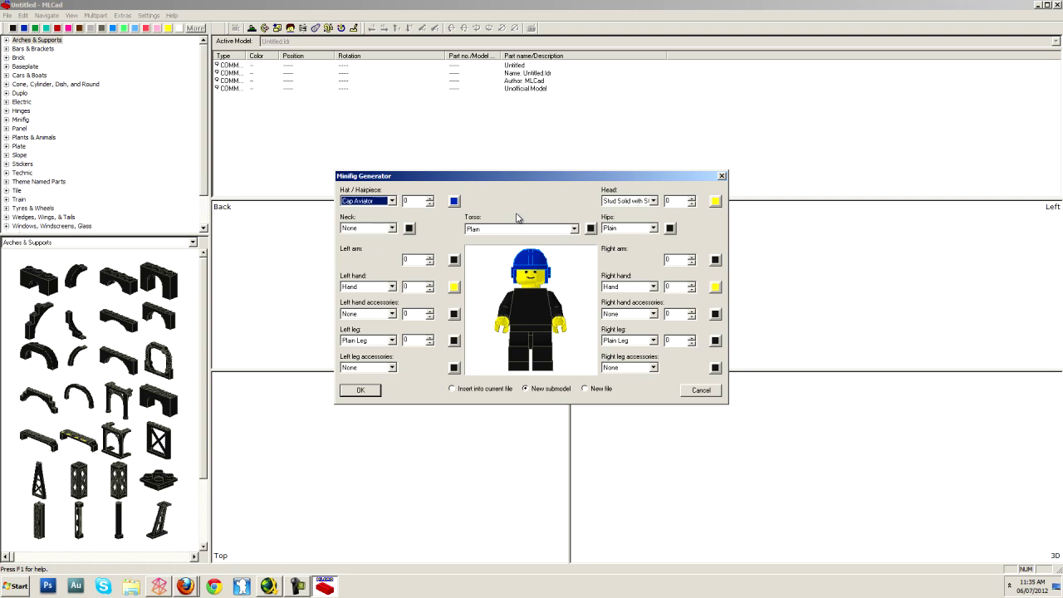
left_click(391, 201)
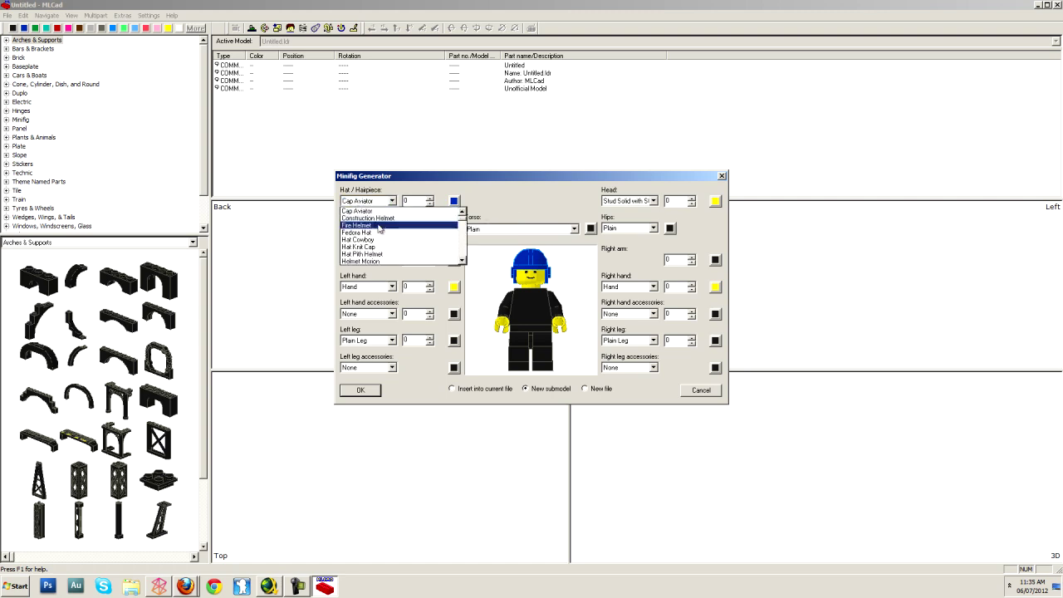
scroll(387, 229, "down", 3)
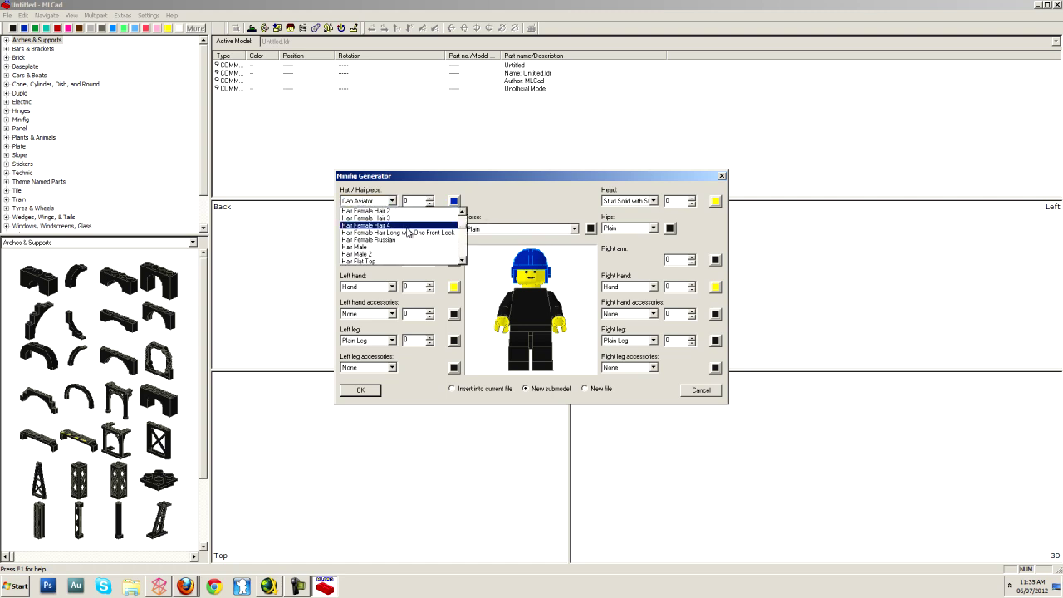
scroll(407, 230, "up", 4)
scroll(407, 229, "down", 4)
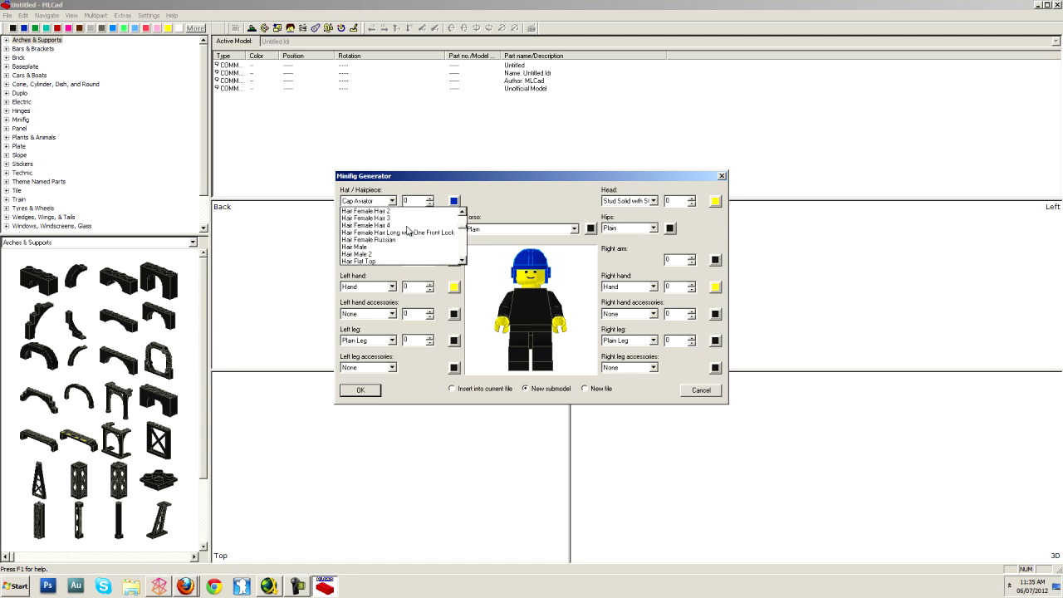
scroll(408, 232, "down", 2)
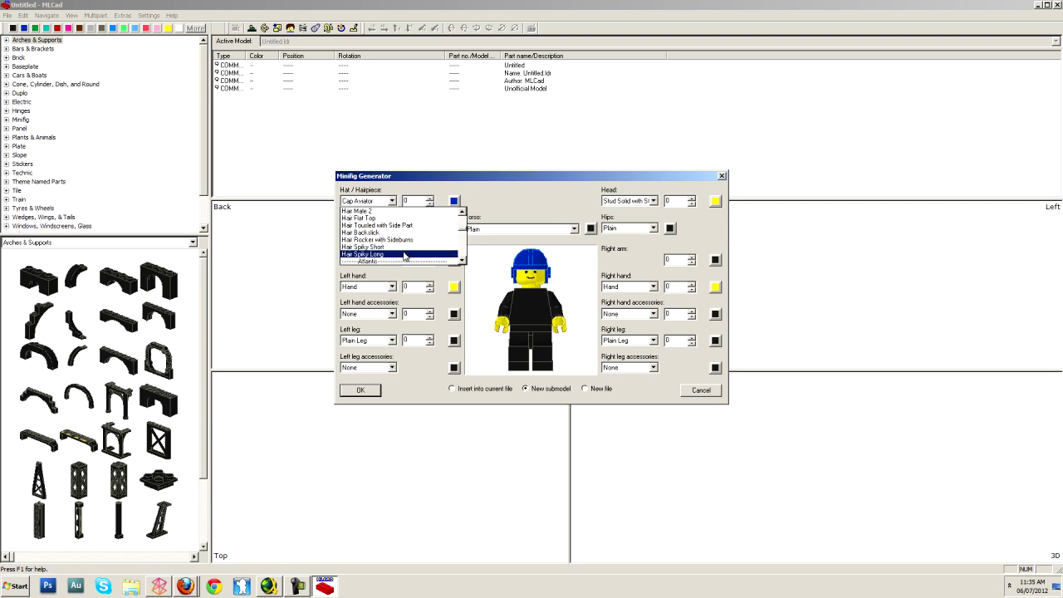
left_click(402, 233)
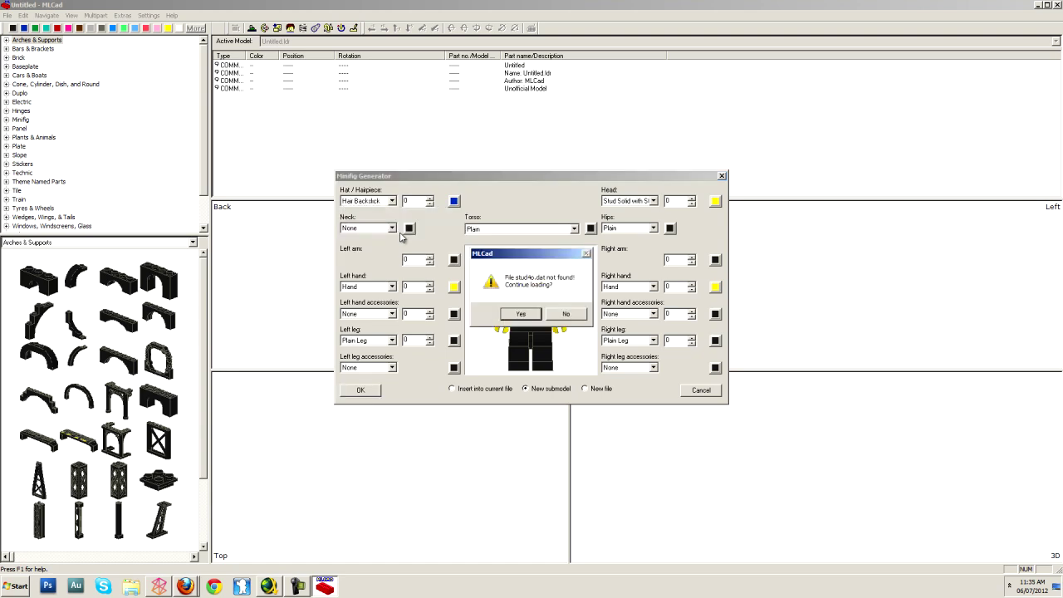
left_click(520, 314)
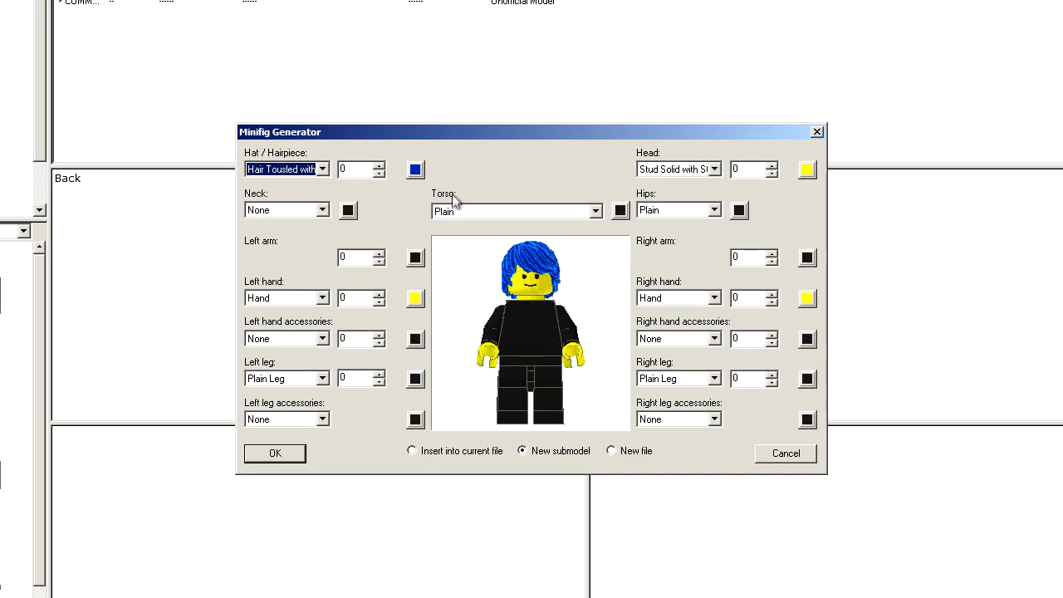
Colour the hairpiece brown and create the minifig as a new submodel, leaving its name blank.
left_click(415, 169)
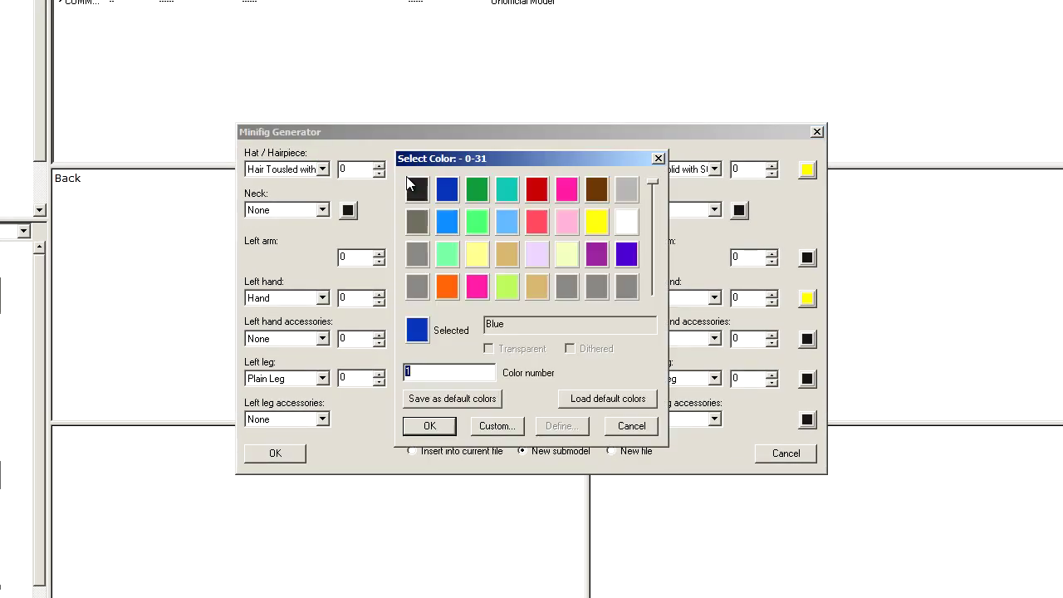
left_click(438, 425)
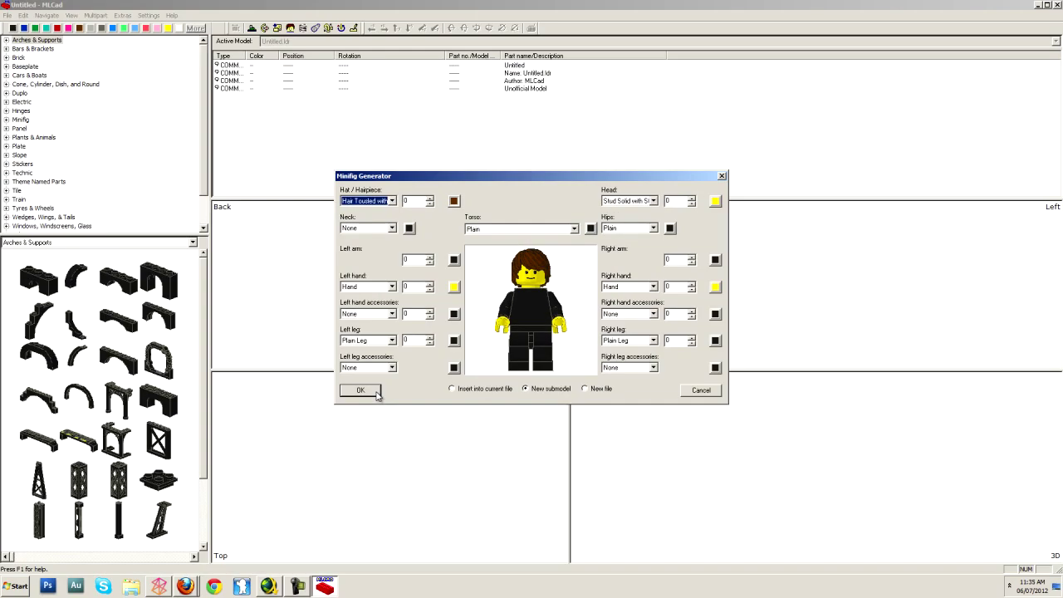
left_click(360, 390)
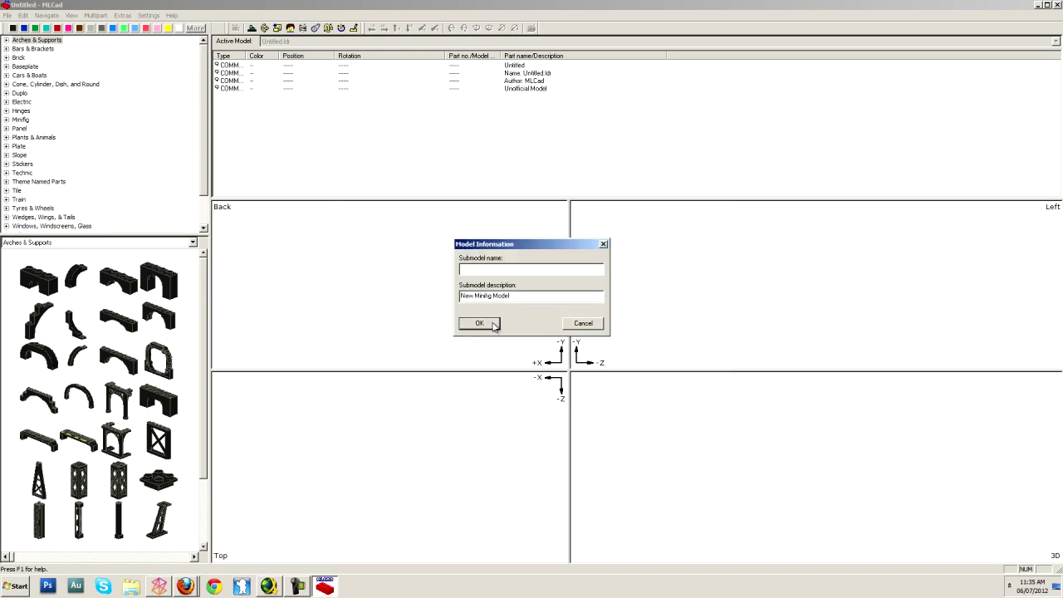
left_click(479, 323)
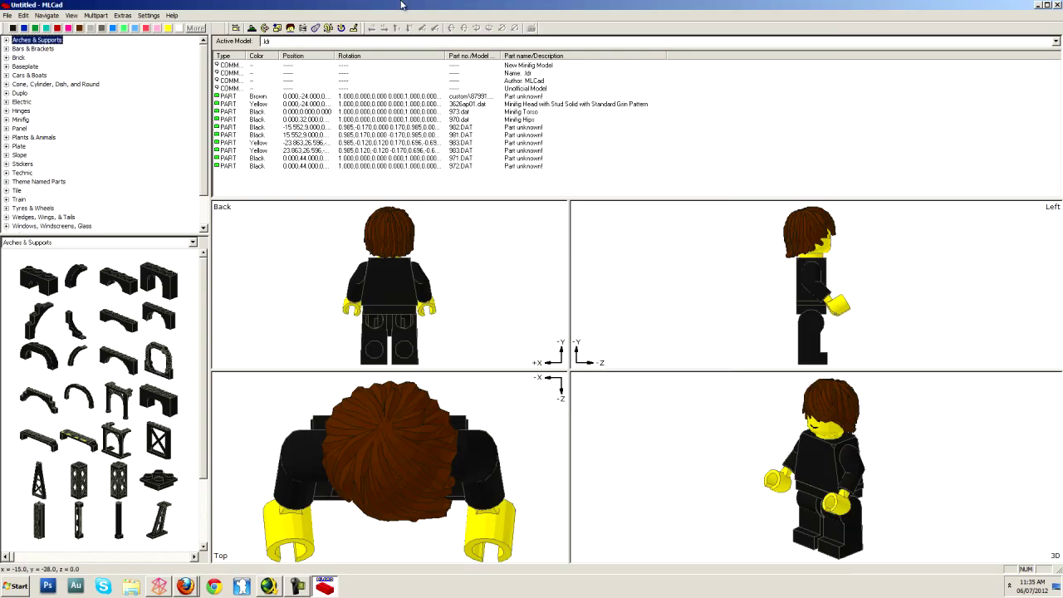
Return to the Untitled.ldr model and configure another generated minifig without a hairpiece and with the Stud Hollow head.
left_click(401, 42)
left_click(397, 50)
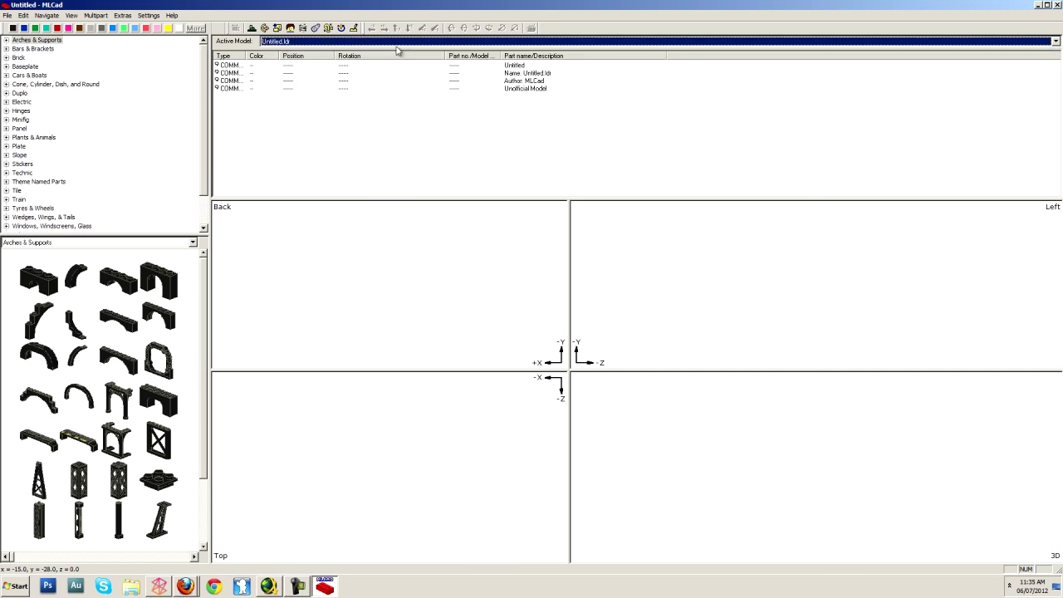
left_click(290, 28)
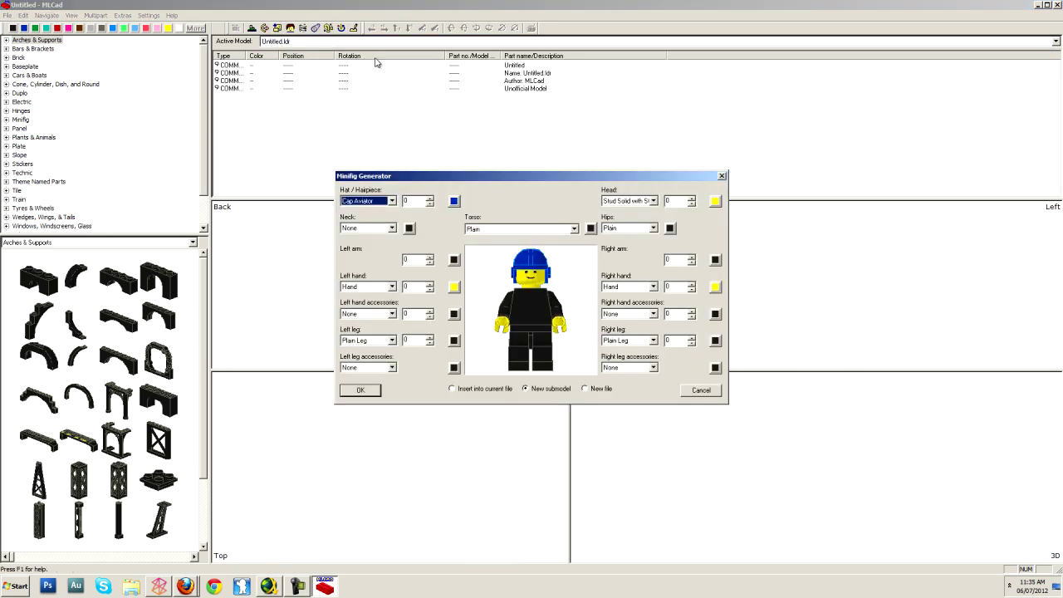
key("Down")
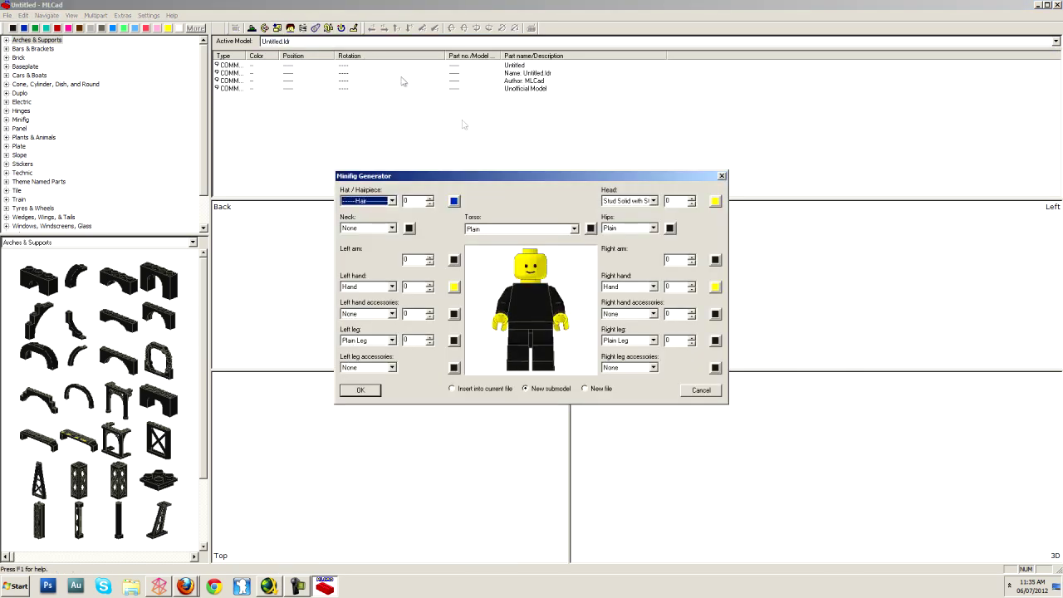
left_click(653, 201)
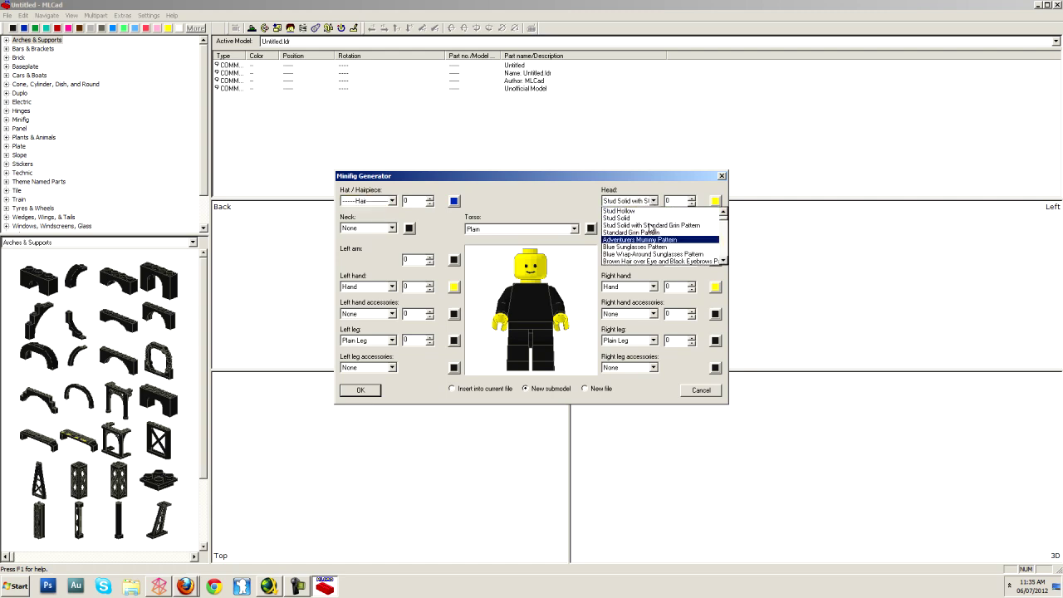
left_click(645, 212)
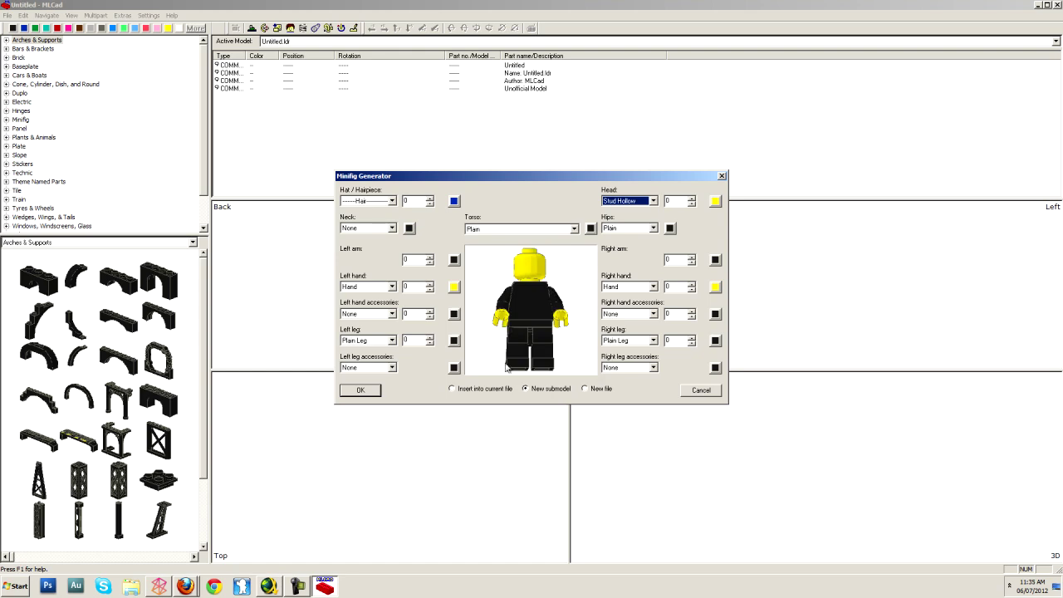
Create the bare-headed minifig as a new submodel named t.
left_click(360, 390)
left_click(521, 316)
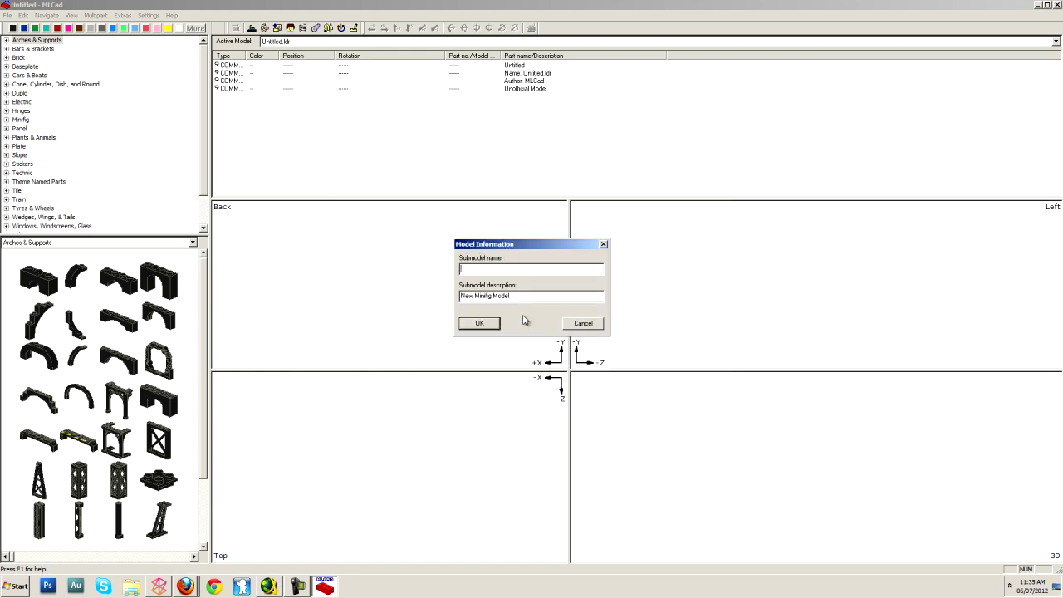
left_click(508, 320)
left_click(614, 314)
left_click(477, 324)
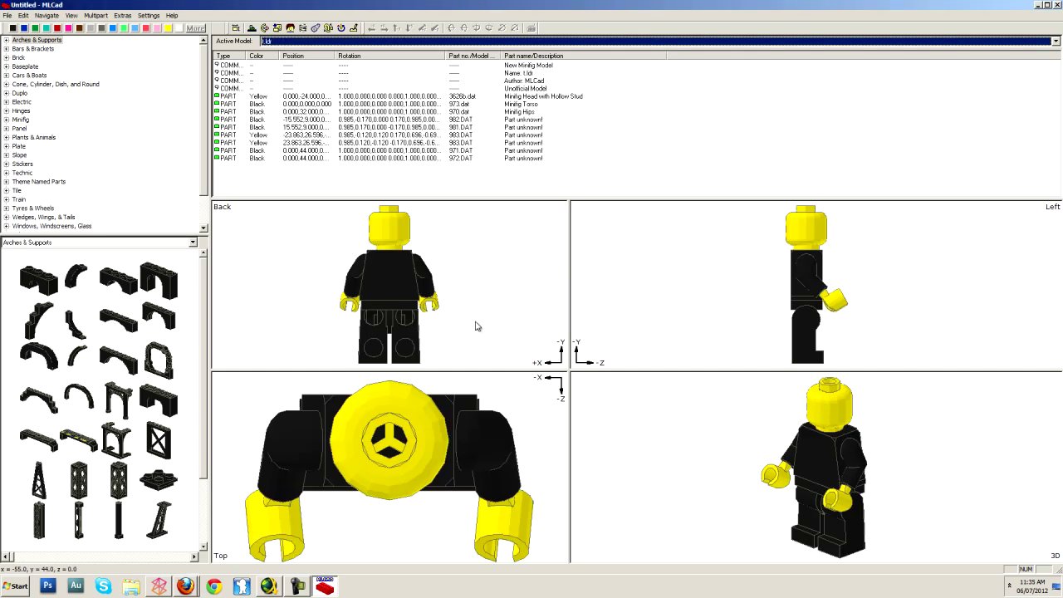
Delete all body parts of the t.ldr minifig, keeping only the hollow-stud head.
left_click_drag(303, 278, 499, 345)
key("Delete")
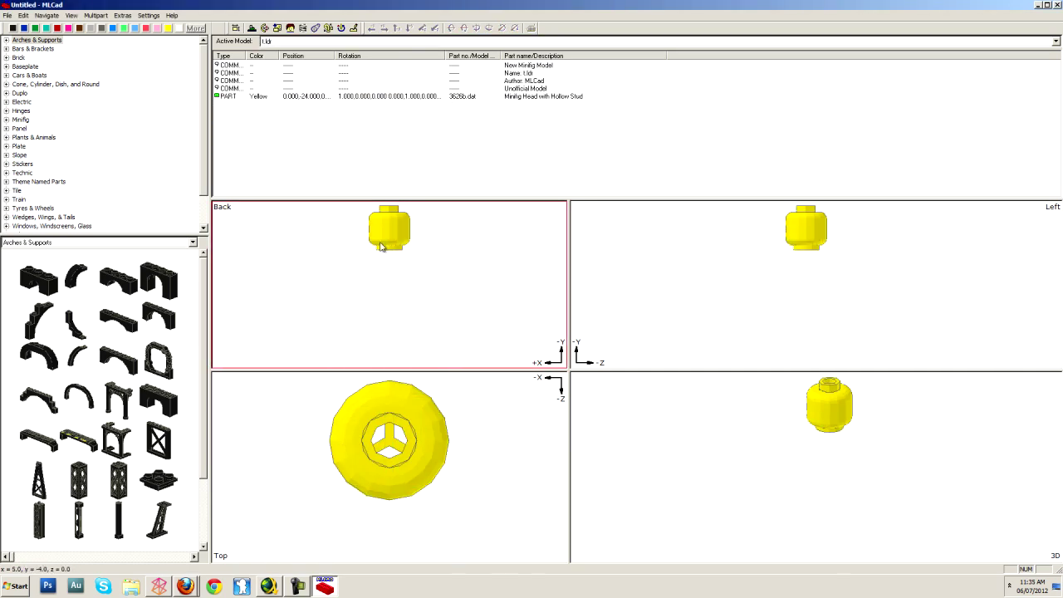
Copy the hollow-stud head into the .ldr minifig model and move it beside the figure to X -55.
left_click(380, 246)
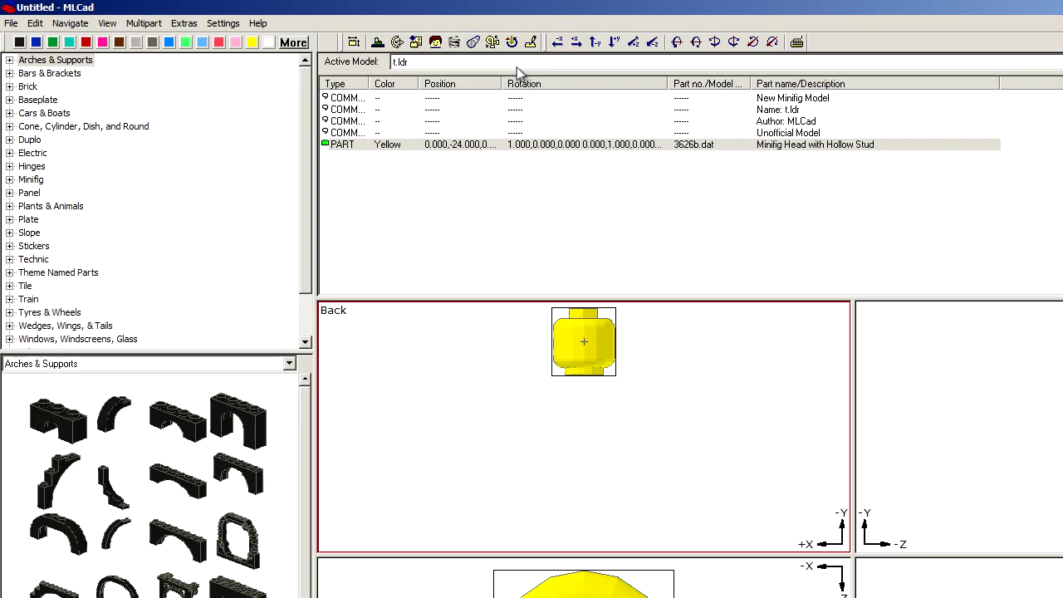
left_click(344, 42)
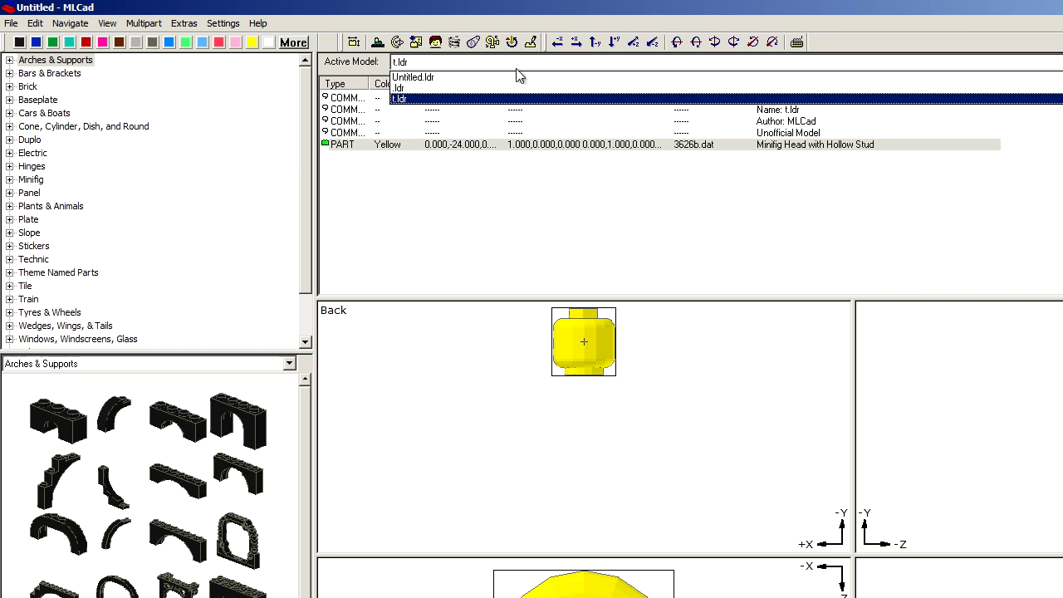
left_click(539, 87)
key("ctrl+v")
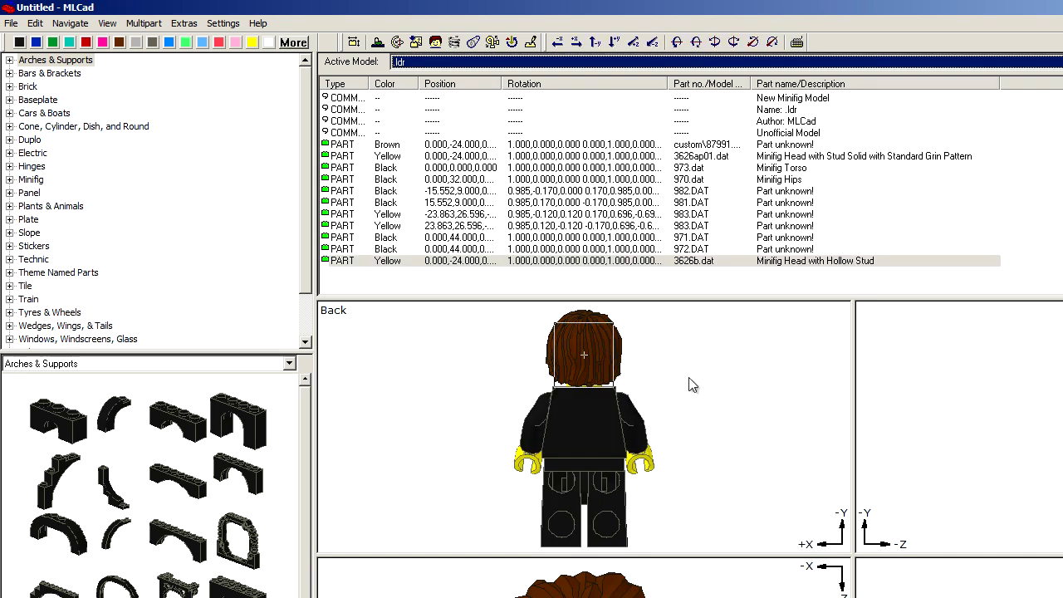
left_click_drag(596, 356, 719, 354)
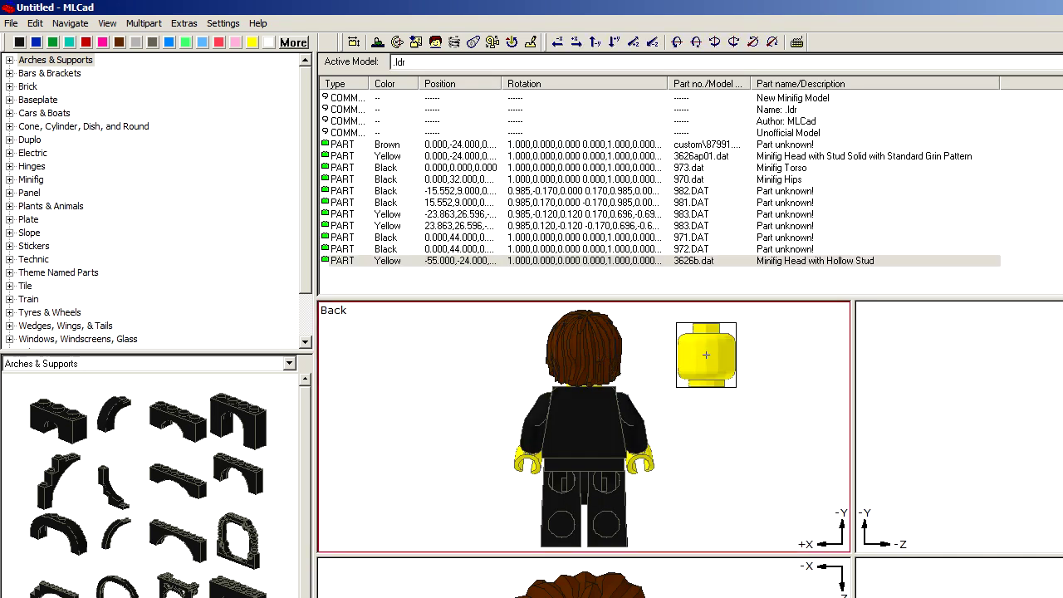
left_click(959, 581)
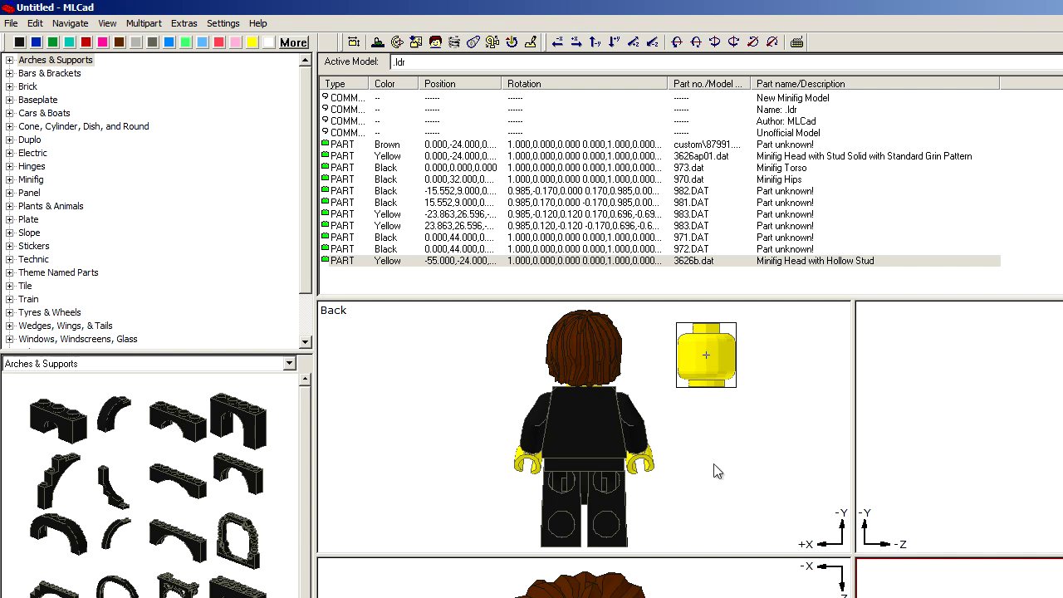
Export only the .ldr model in LDraw normal format to the Desktop.
left_click(12, 23)
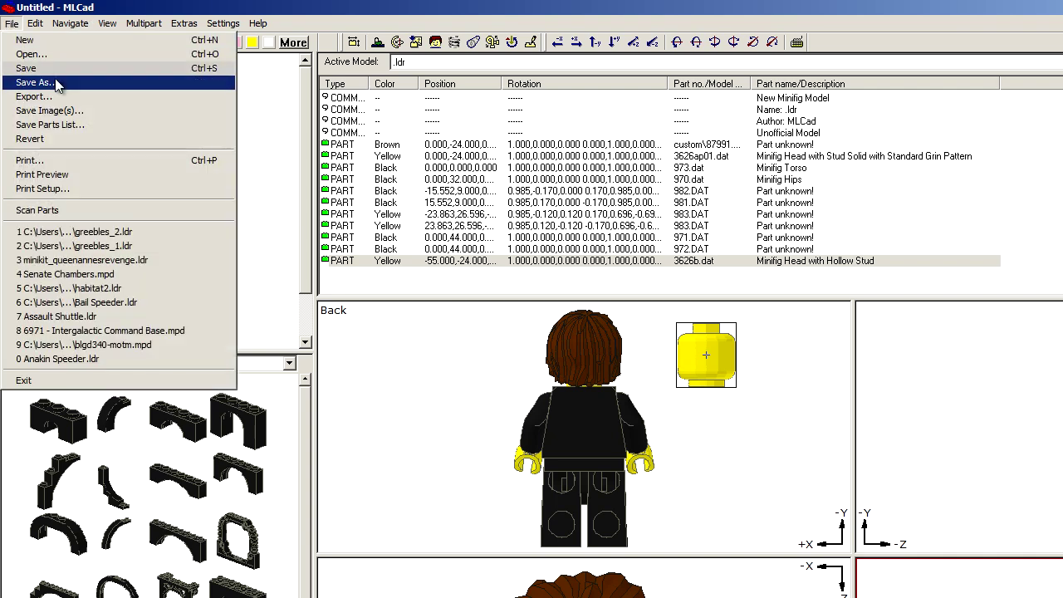
left_click(37, 96)
left_click_drag(745, 328, 762, 340)
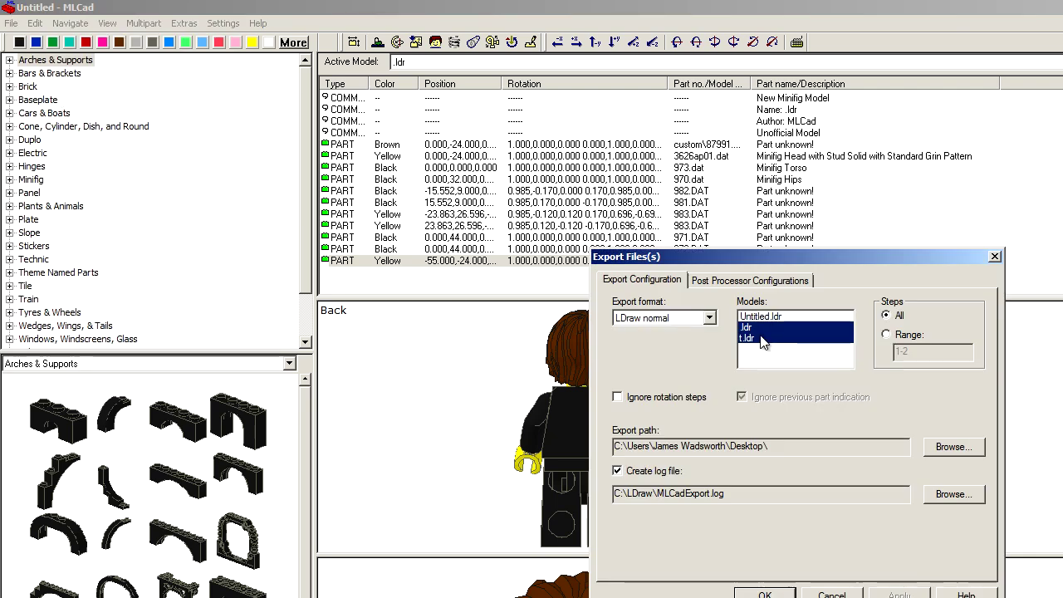
left_click(760, 335)
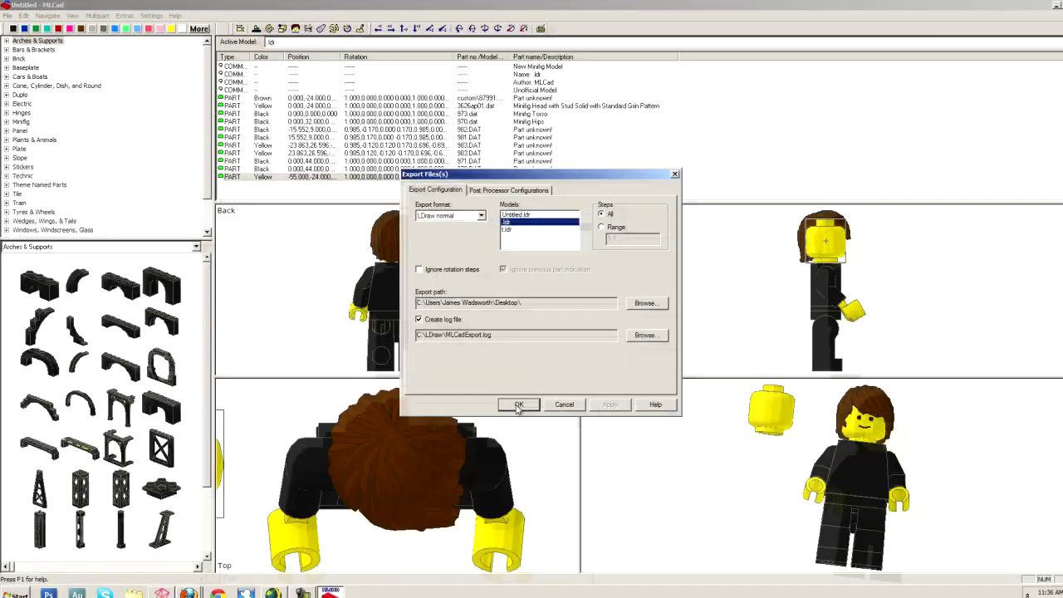
left_click(763, 594)
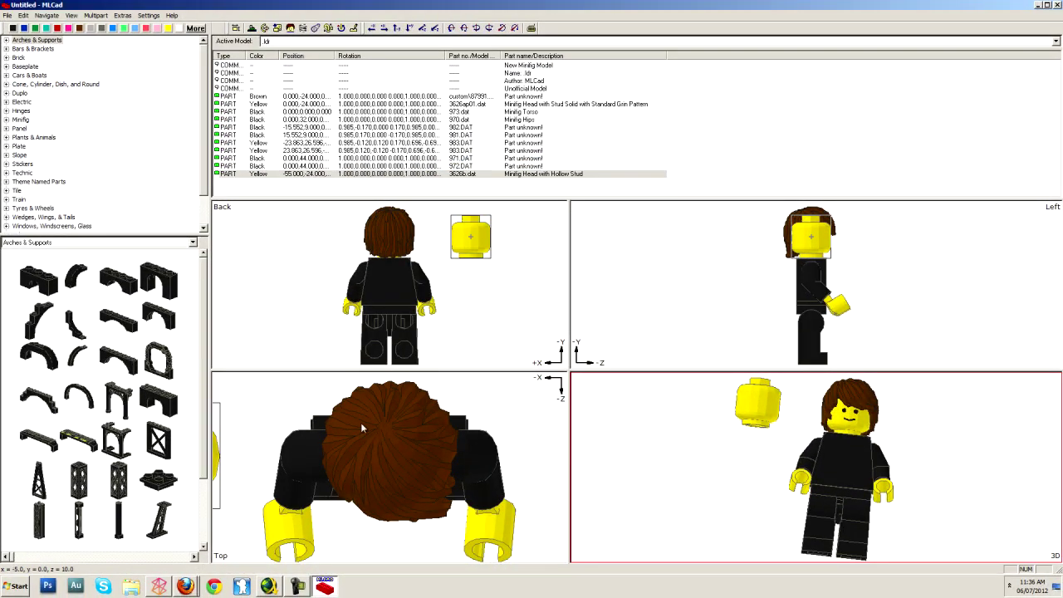
Launch Blender 2.49 and delete the default cube from the scene.
left_click(19, 586)
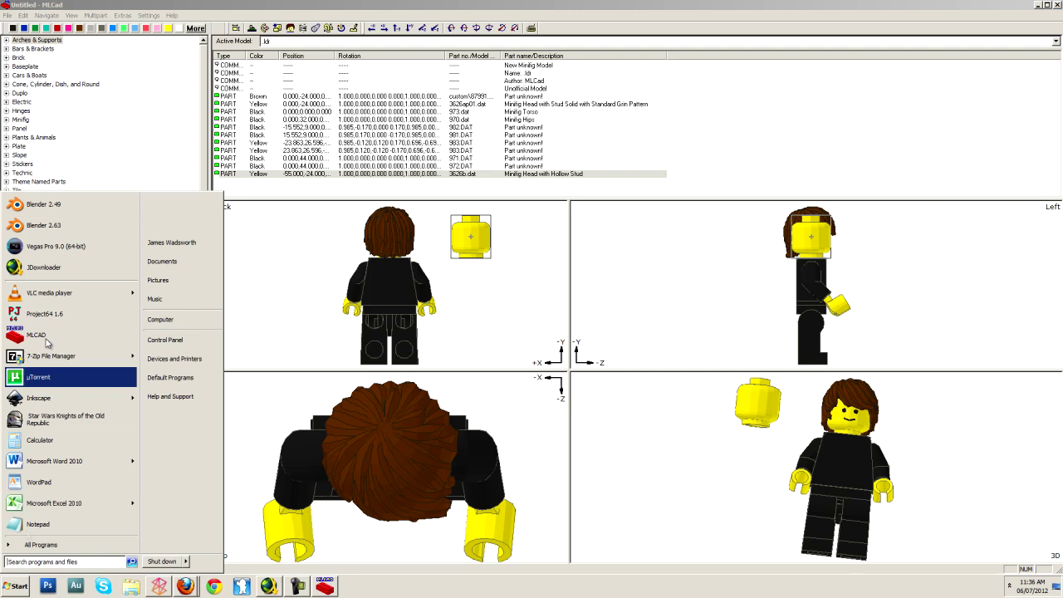
left_click(43, 204)
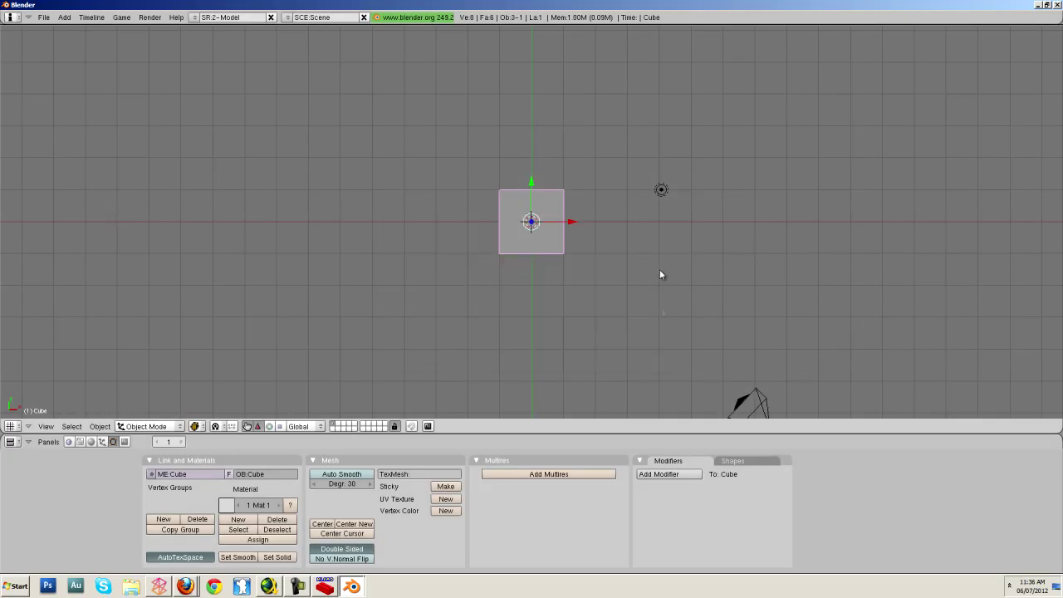
scroll(656, 254, "down", 1)
key("x")
left_click(577, 241)
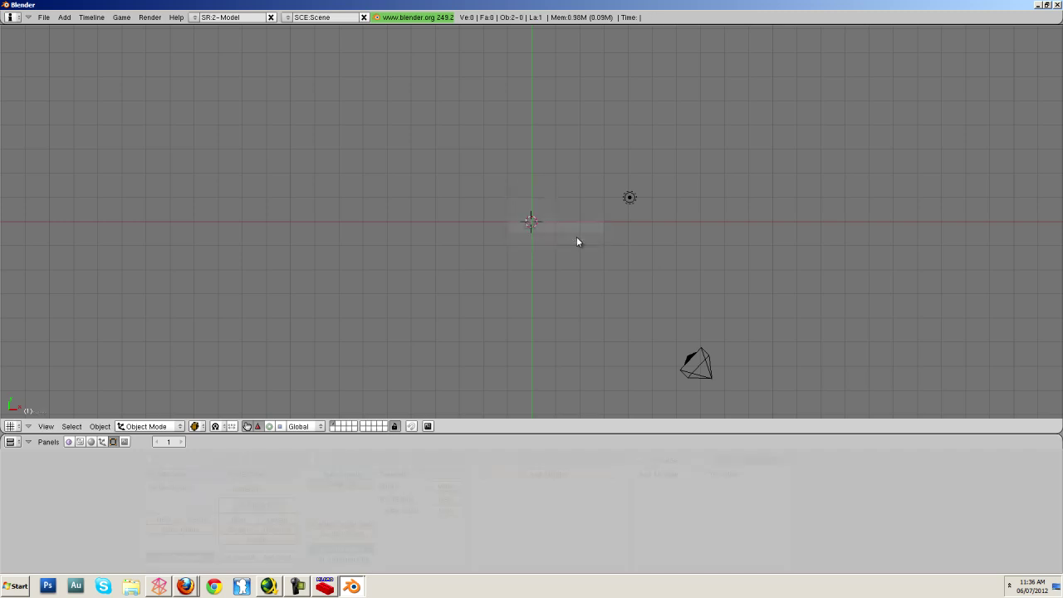
Import the LDraw file Untitled_00001.ldr from the Desktop into the scene.
left_click(39, 17)
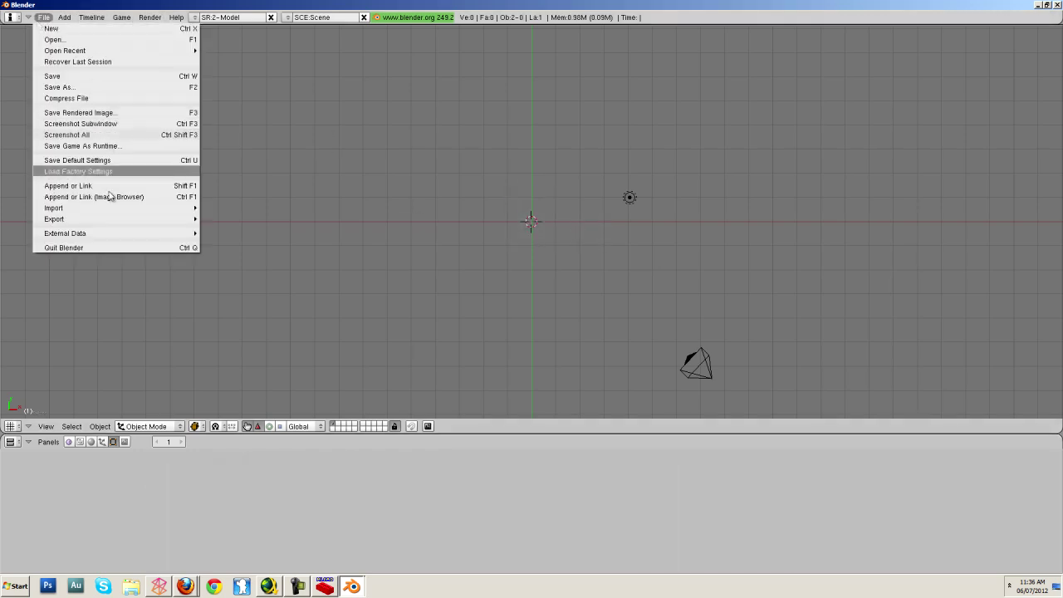
mouse_move(121, 209)
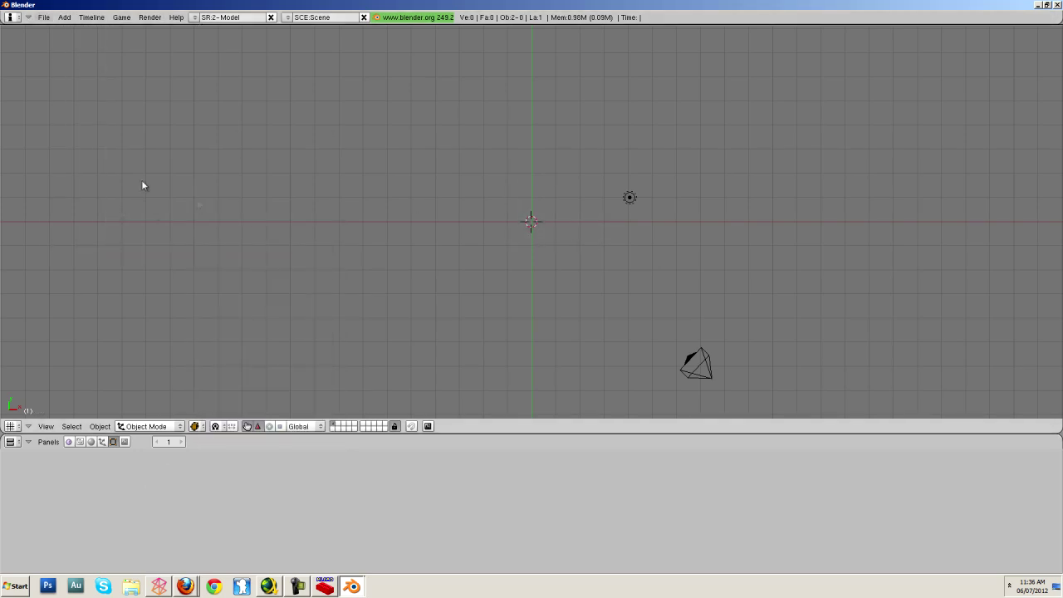
left_click(40, 17)
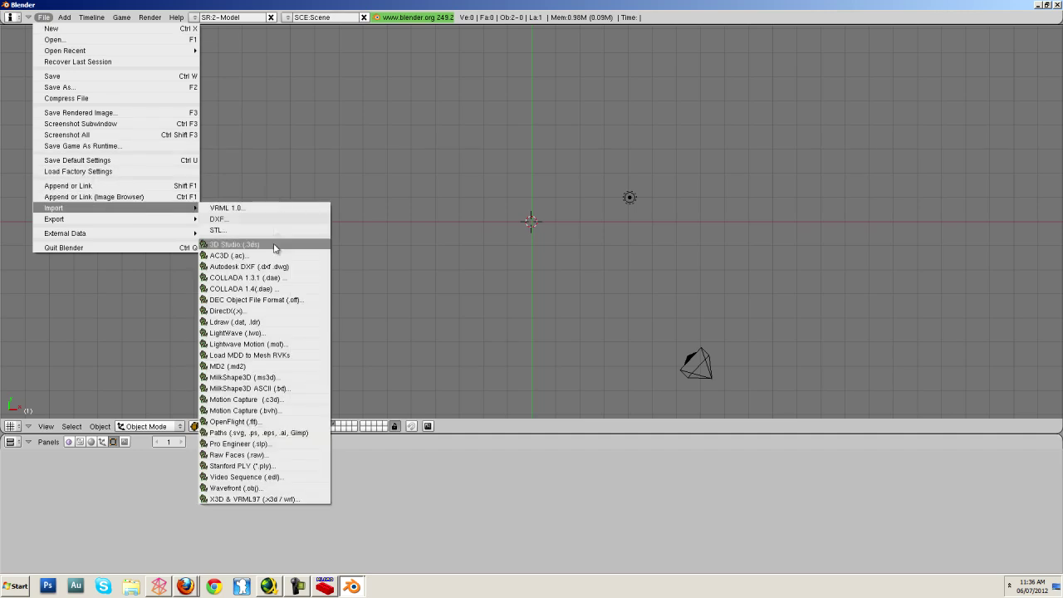
left_click(249, 321)
left_click(13, 52)
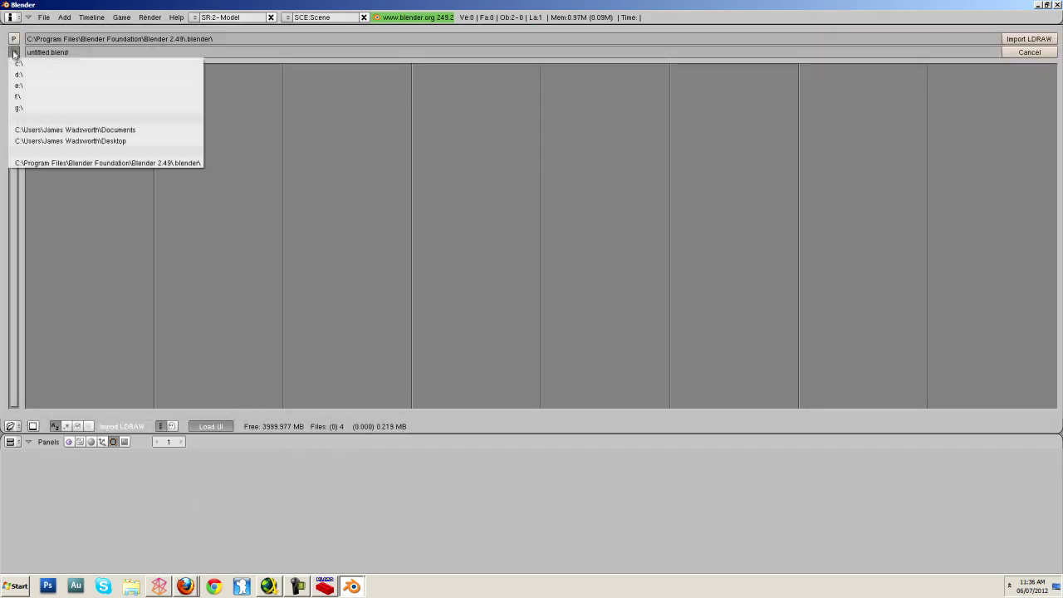
left_click(79, 141)
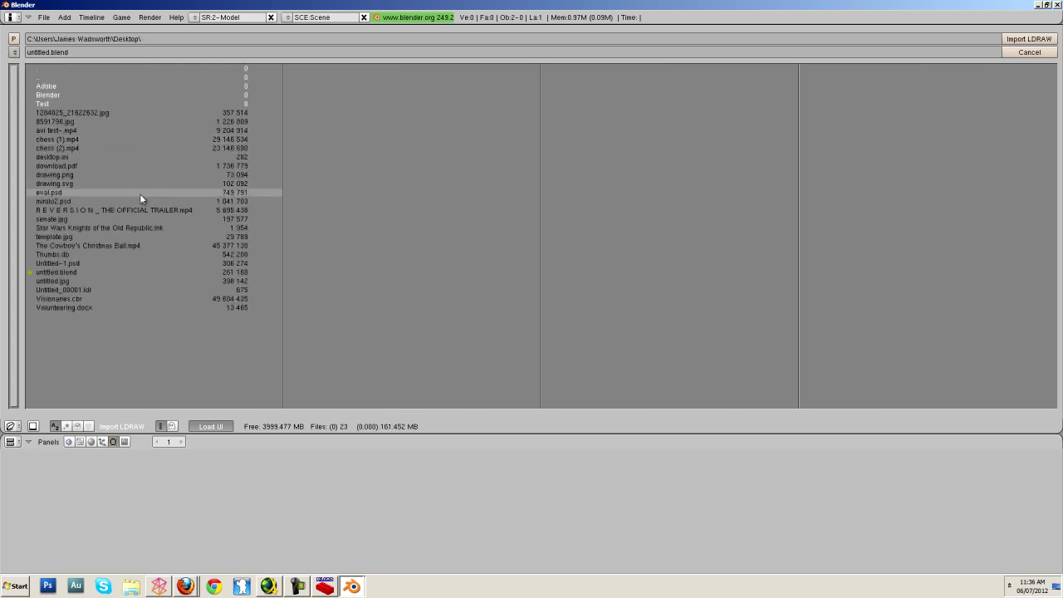
left_click(136, 288)
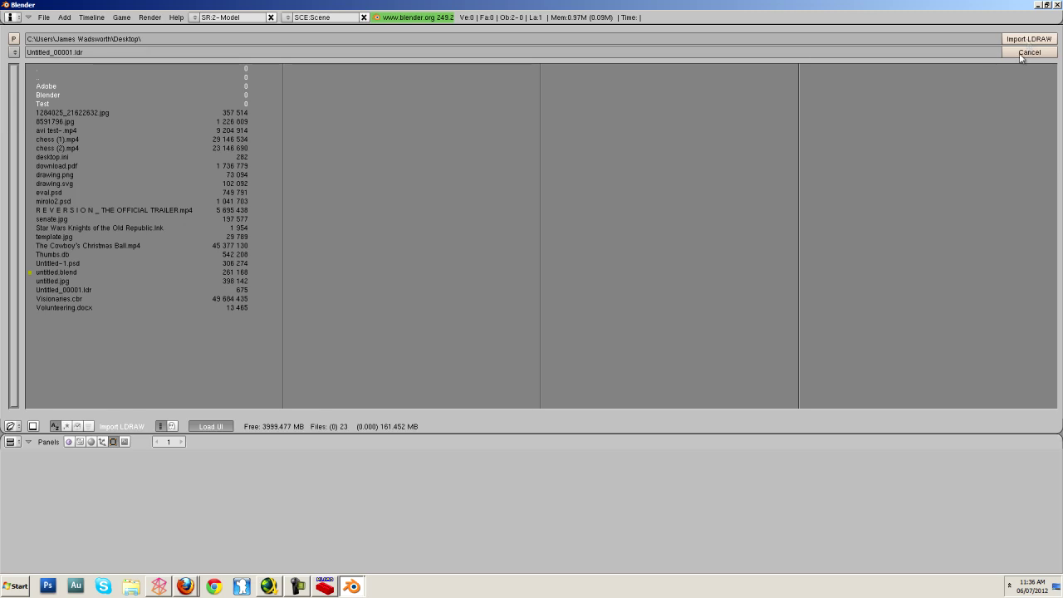
Deselect everything in front view and switch the minifig's head and torso in and out of Edit Mode to refresh their shading.
scroll(577, 192, "down", 6)
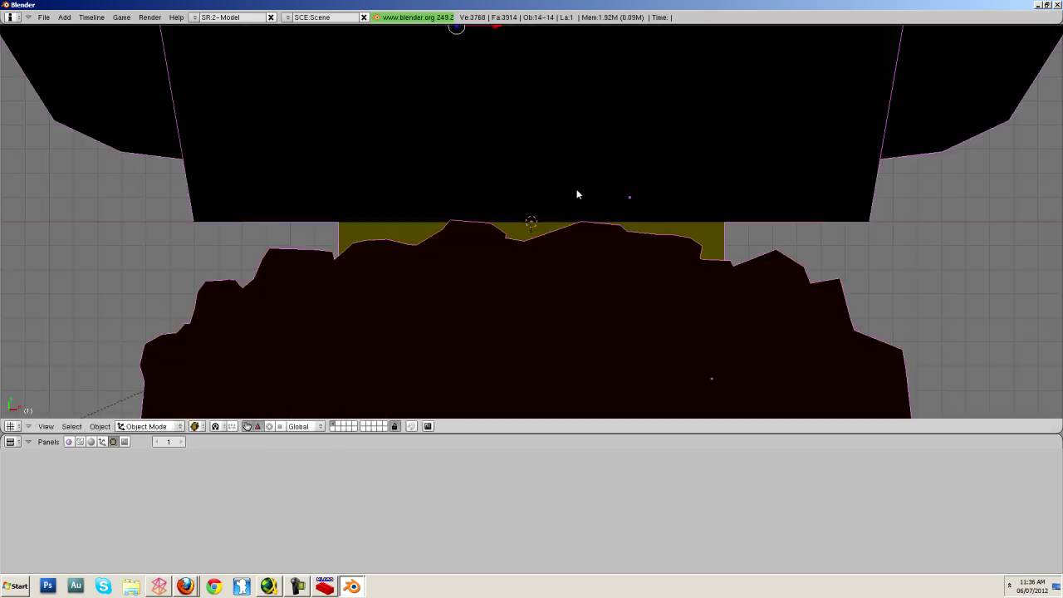
key("a")
key("KP_1")
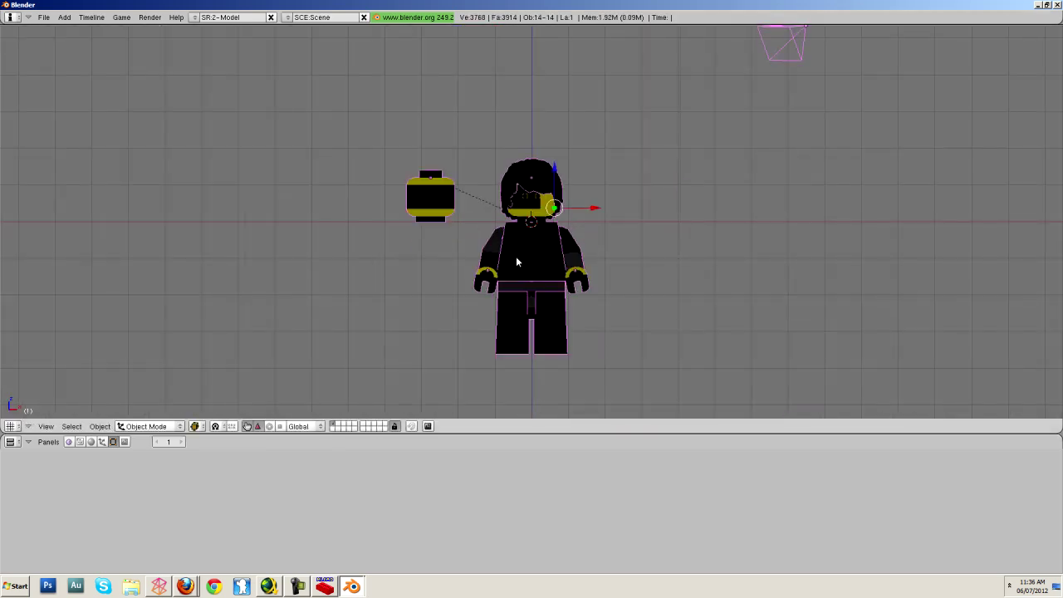
scroll(516, 255, "up", 3)
right_click(538, 208)
right_click(539, 207)
key("Tab")
key("Tab")
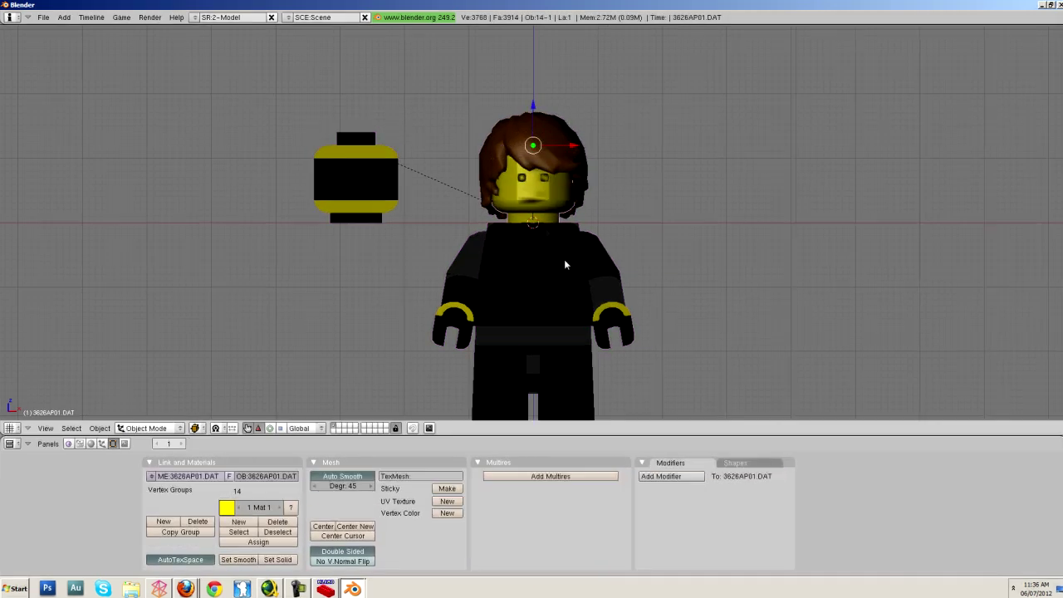
right_click(565, 262)
key("Tab")
key("Tab")
Refresh the shading of one arm and its hand by entering and leaving Edit Mode on each.
right_click(612, 284)
key("Tab")
key("Tab")
right_click(620, 326)
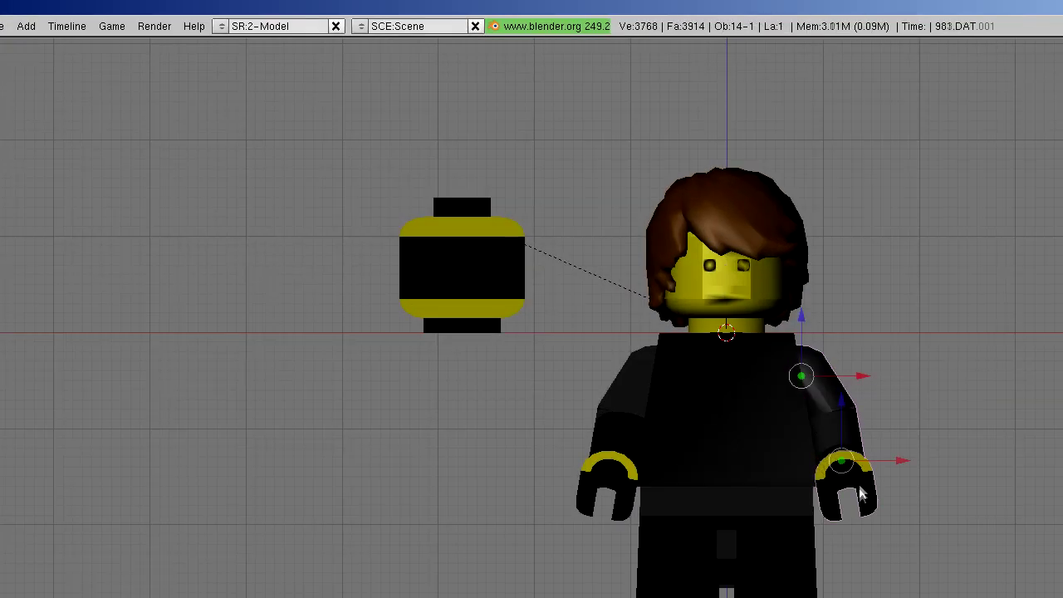
key("Tab")
key("Tab")
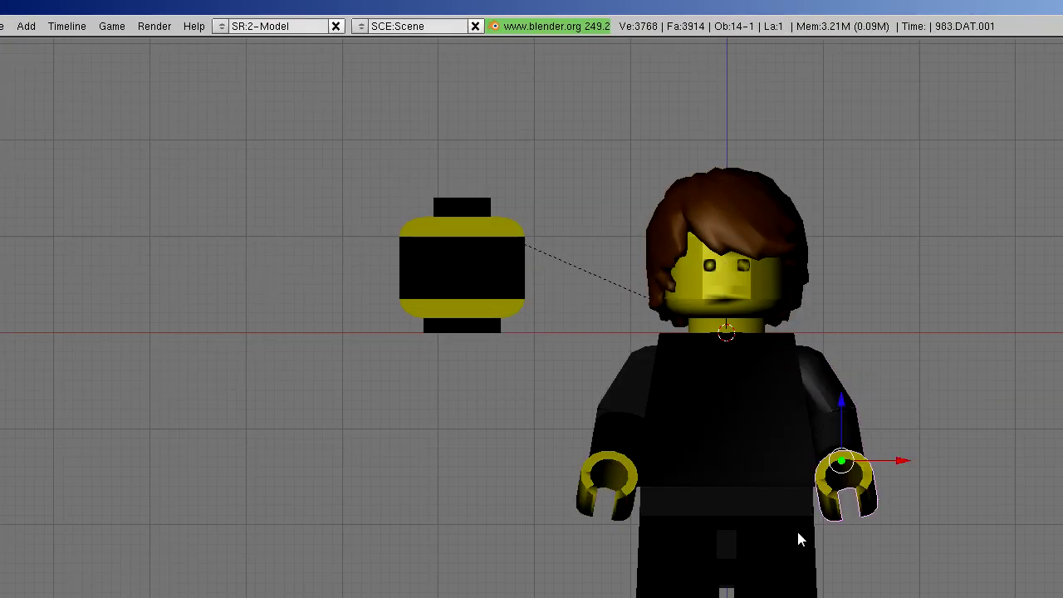
Refresh the shading of the legs, the other arm and the separate hollow-stud head through Edit Mode.
right_click(795, 540)
key("Tab")
key("Tab")
right_click(668, 532)
key("Tab")
key("Tab")
right_click(610, 436)
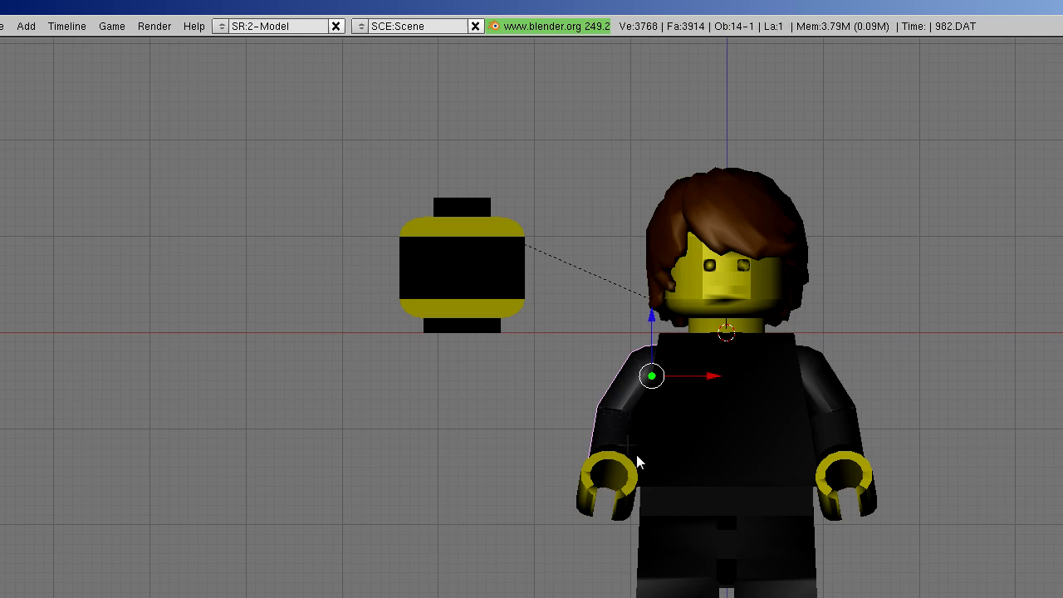
right_click(491, 291)
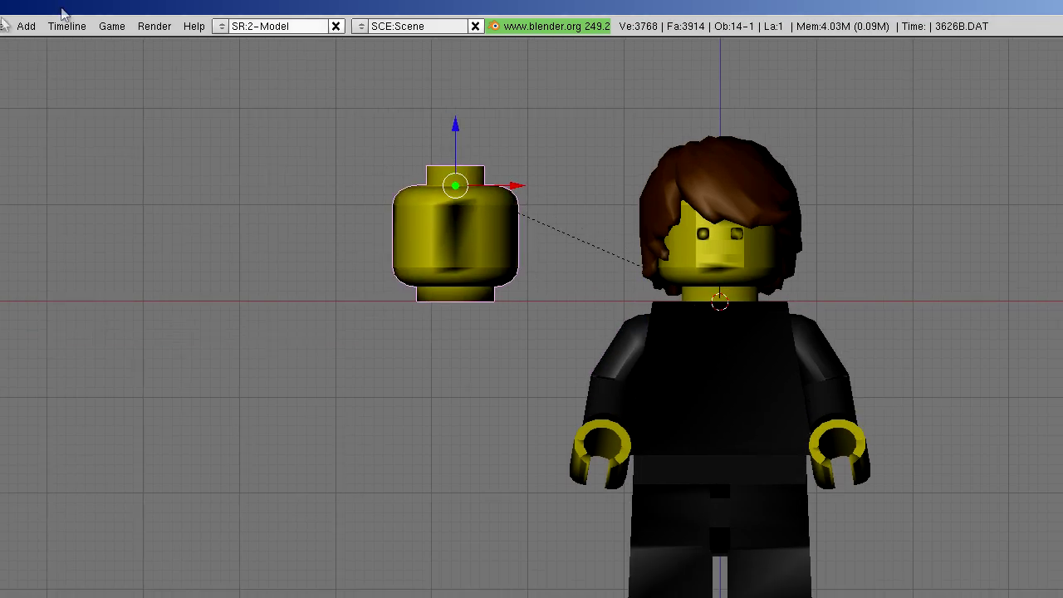
Save the scene to the Desktop under the file name minifig.
left_click(4, 26)
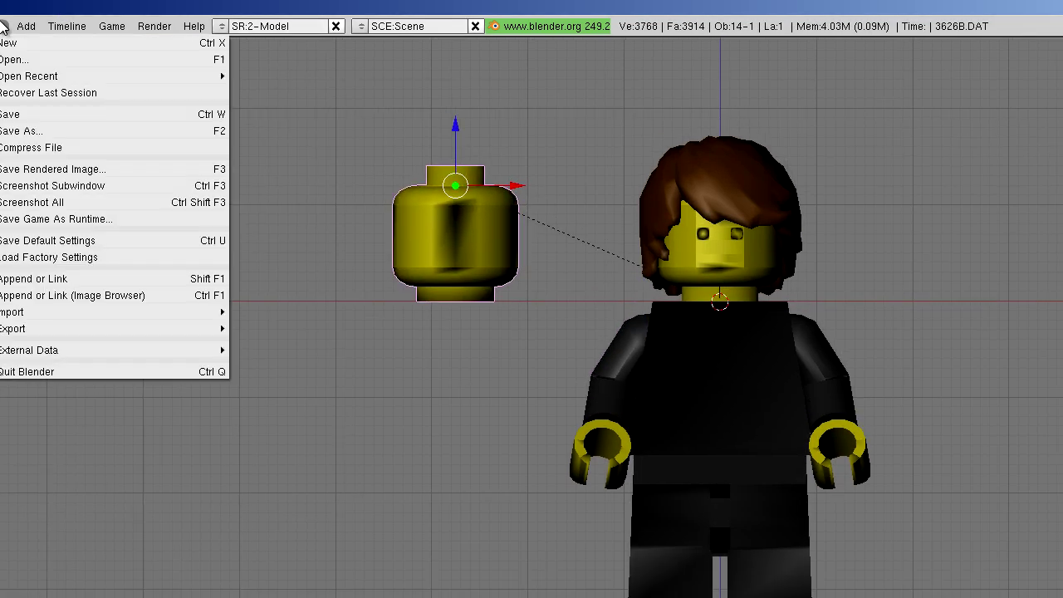
left_click(95, 128)
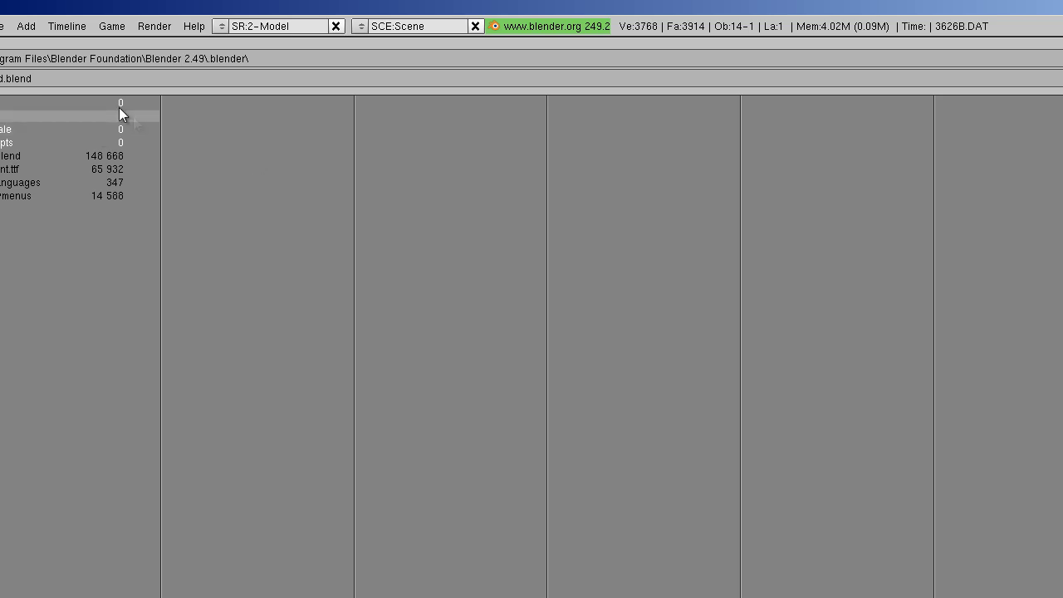
left_click(1, 78)
left_click(93, 214)
left_click(93, 214)
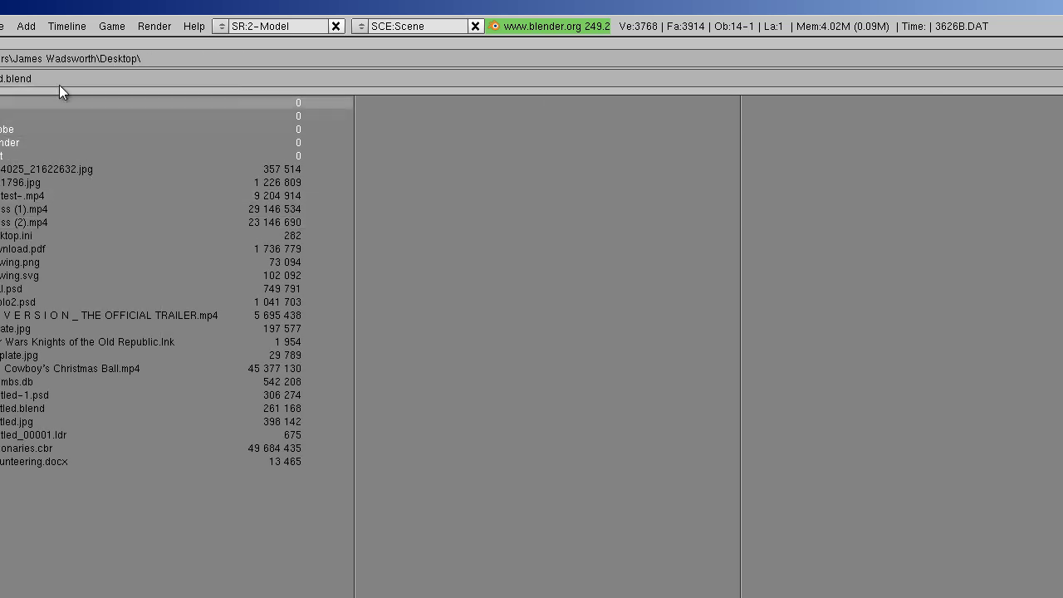
left_click(54, 80)
key("BackSpace")
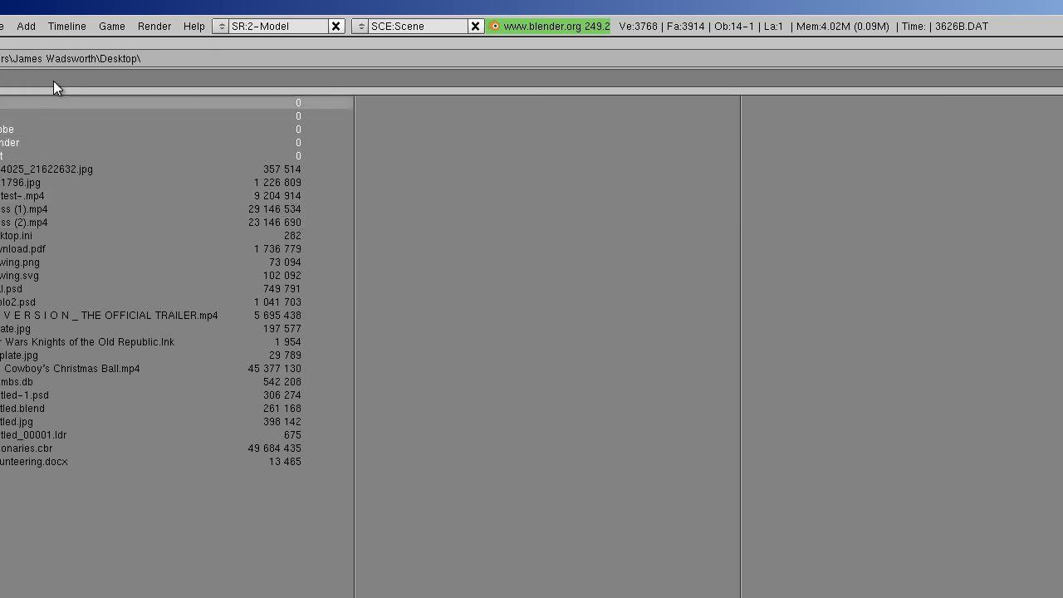
type("minifig")
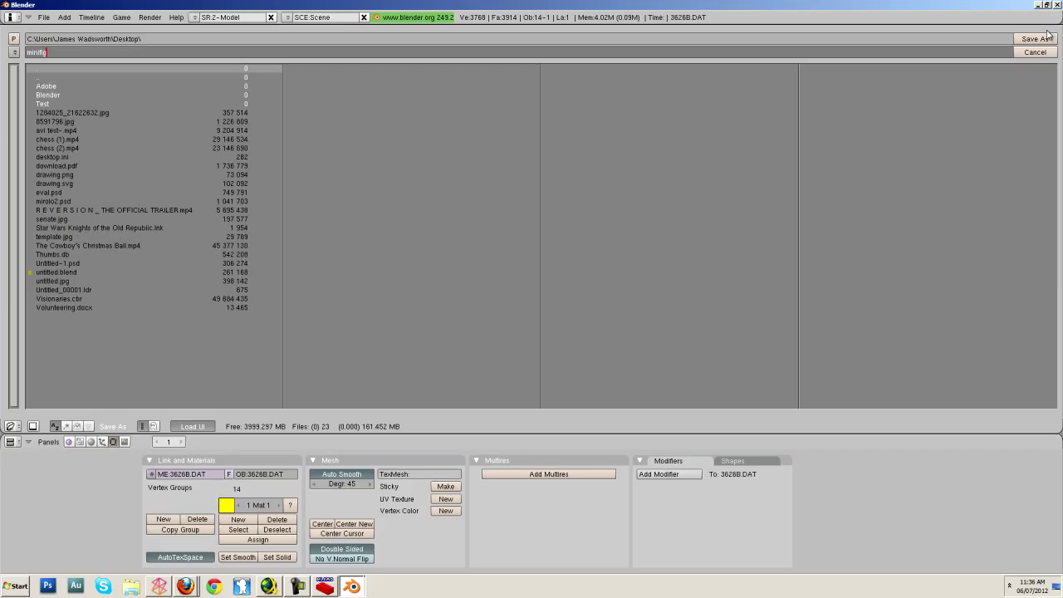
left_click(1035, 39)
Enter and leave Edit Mode once more on the separate head and on arm 981.DAT.
right_click(529, 190)
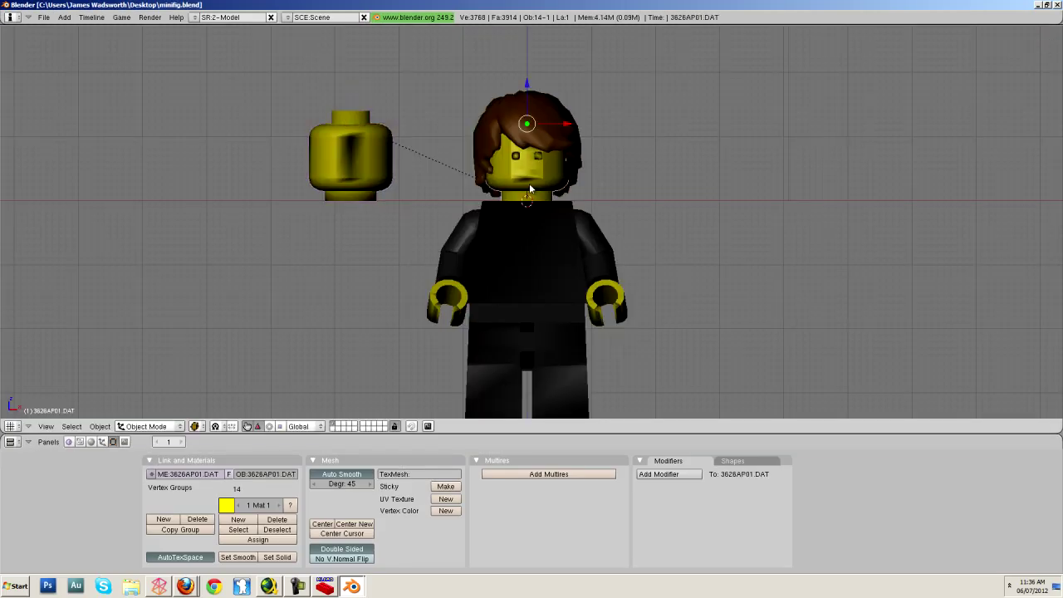
right_click(360, 172)
key("Tab")
key("Tab")
right_click(595, 229)
key("Tab")
key("Tab")
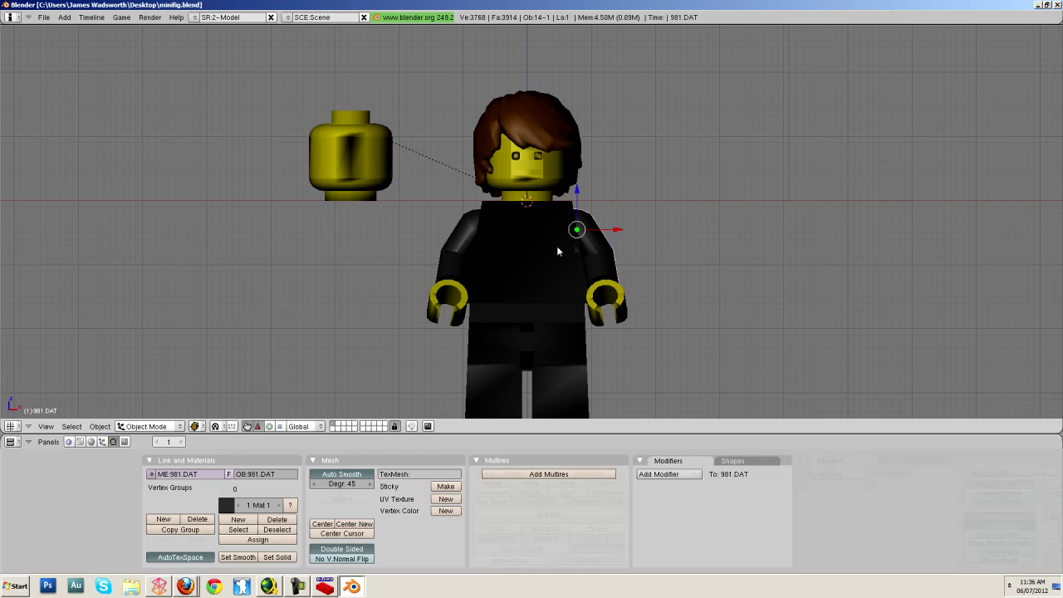
Show the scene in wireframe and move the printed-face head out of the minifig to the side opposite the hollow-stud head.
middle_click_drag(556, 247, 552, 257, "ctrl")
scroll(550, 247, "up", 4)
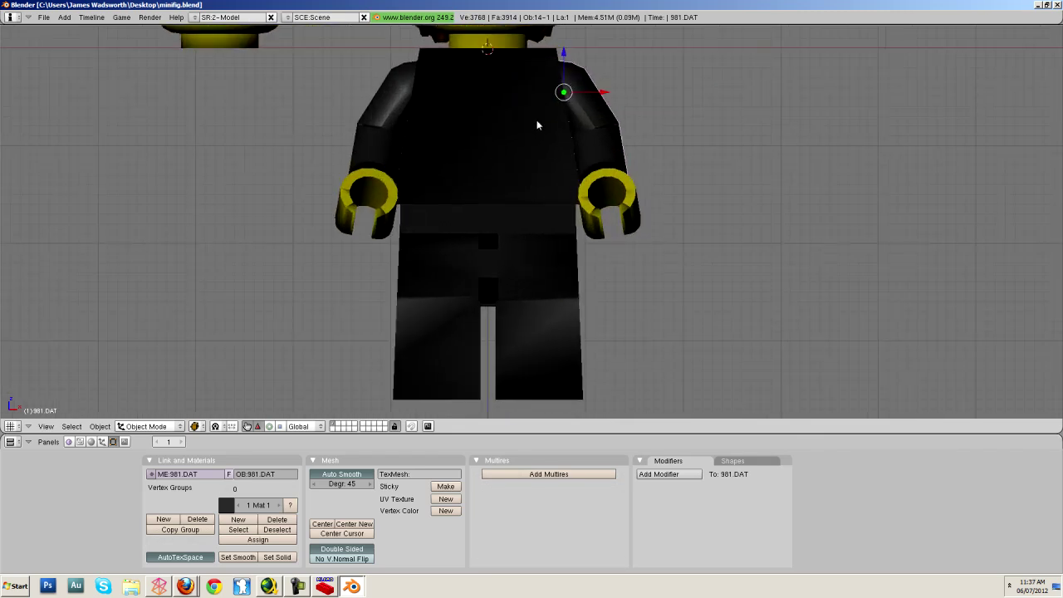
scroll(520, 182, "down", 2)
right_click(467, 110)
key("z")
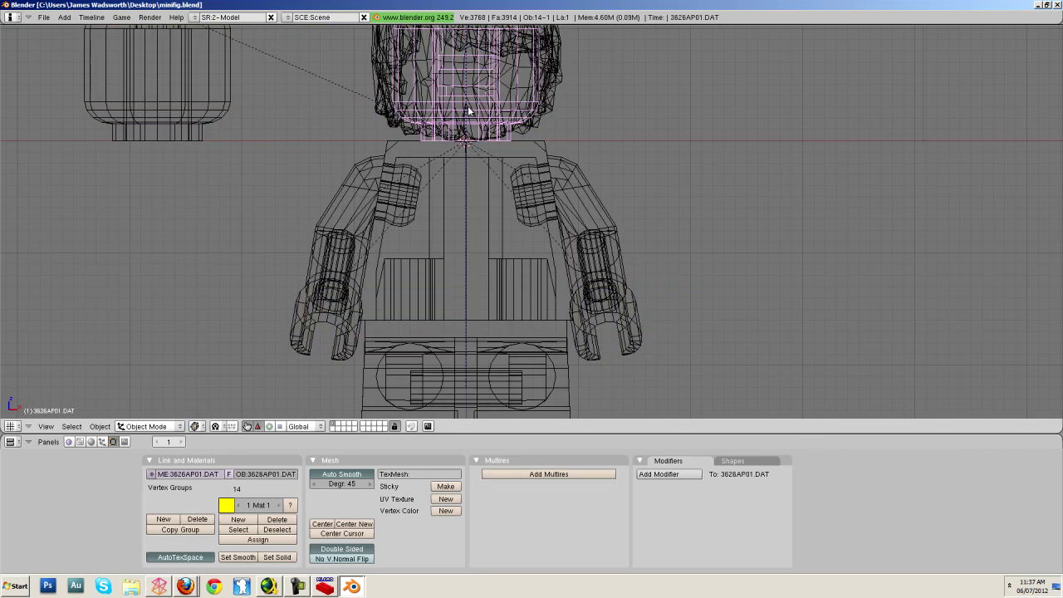
middle_click_drag(483, 79, 496, 176, "shift")
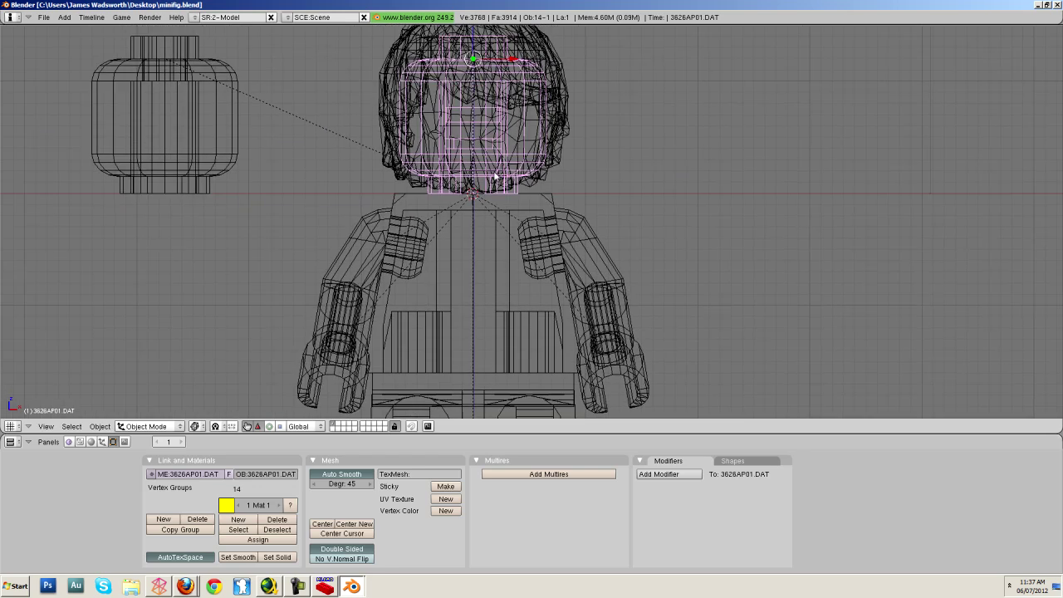
key("Tab")
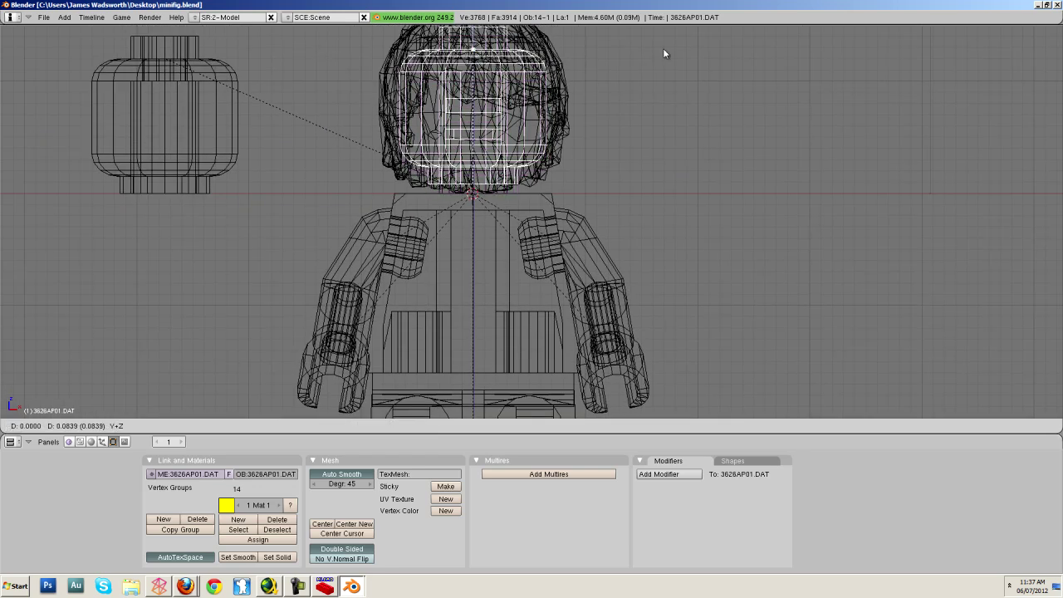
key("Tab")
key("g")
left_click(723, 90)
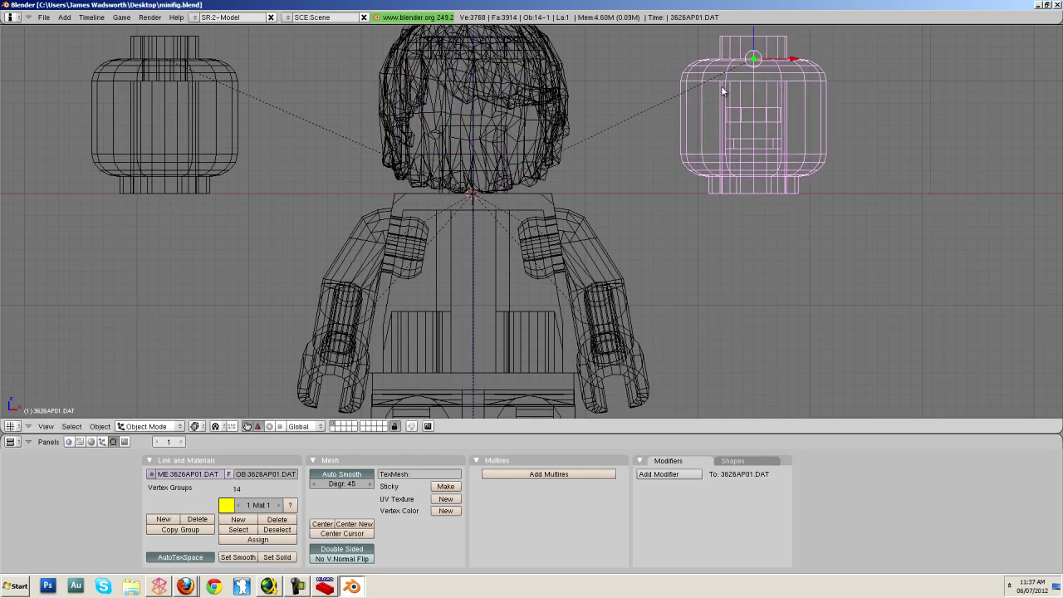
Move the hollow-stud head about 2.7 units along X into the minifig's hair.
right_click(196, 147)
key("g")
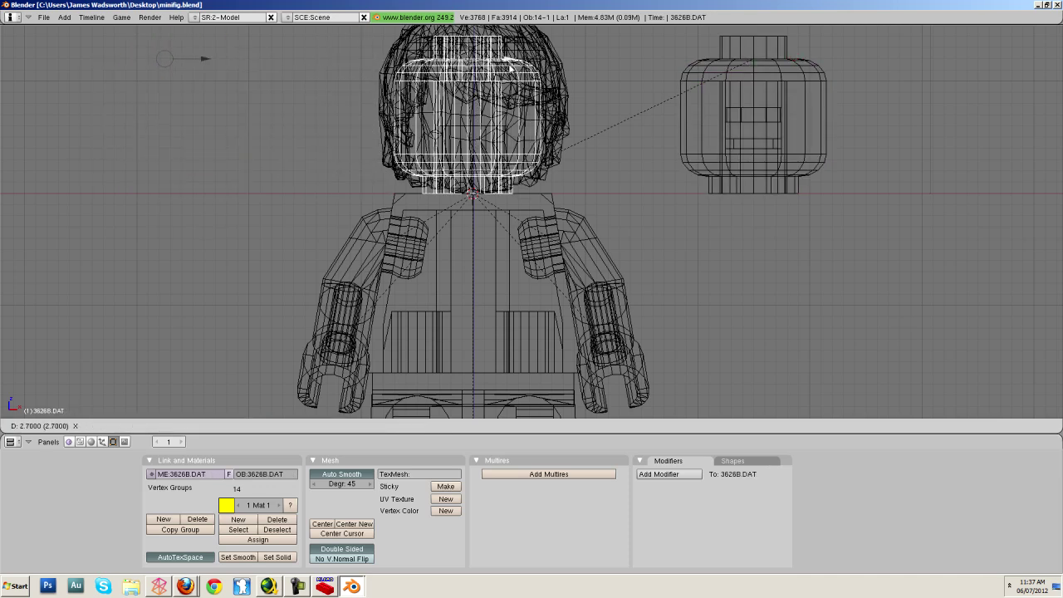
left_click(515, 68)
Fine-tune the hollow-stud head along global X so that its neck is centred over the torso.
middle_click_drag(469, 204, 359, 121, "ctrl")
middle_click_drag(423, 202, 337, 136, "shift")
middle_click_drag(391, 172, 550, 236, "shift")
middle_click_drag(407, 218, 384, 211, "ctrl")
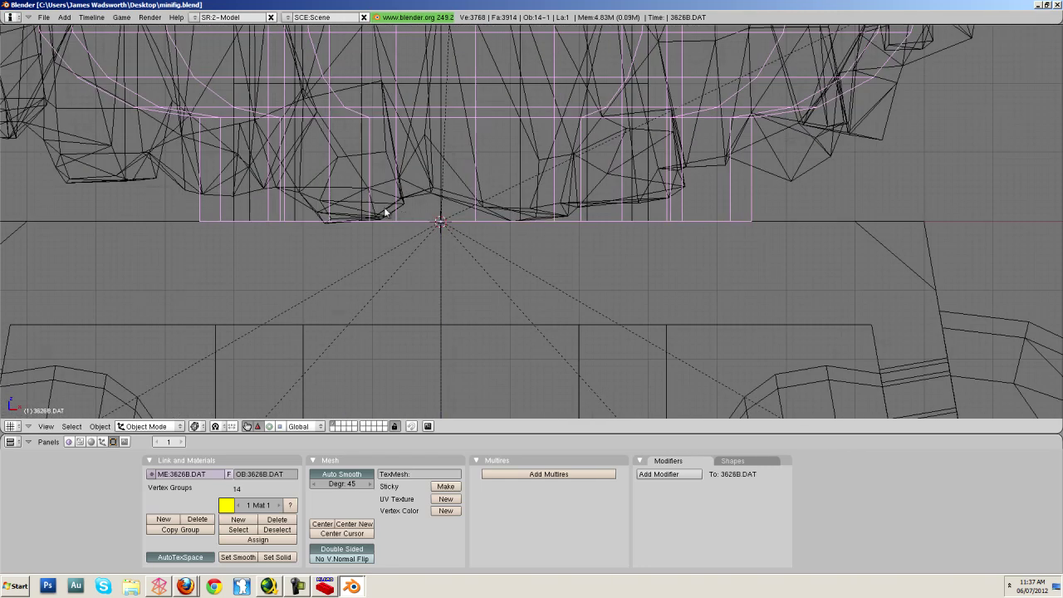
scroll(465, 207, "up", 2)
key("g")
key("x")
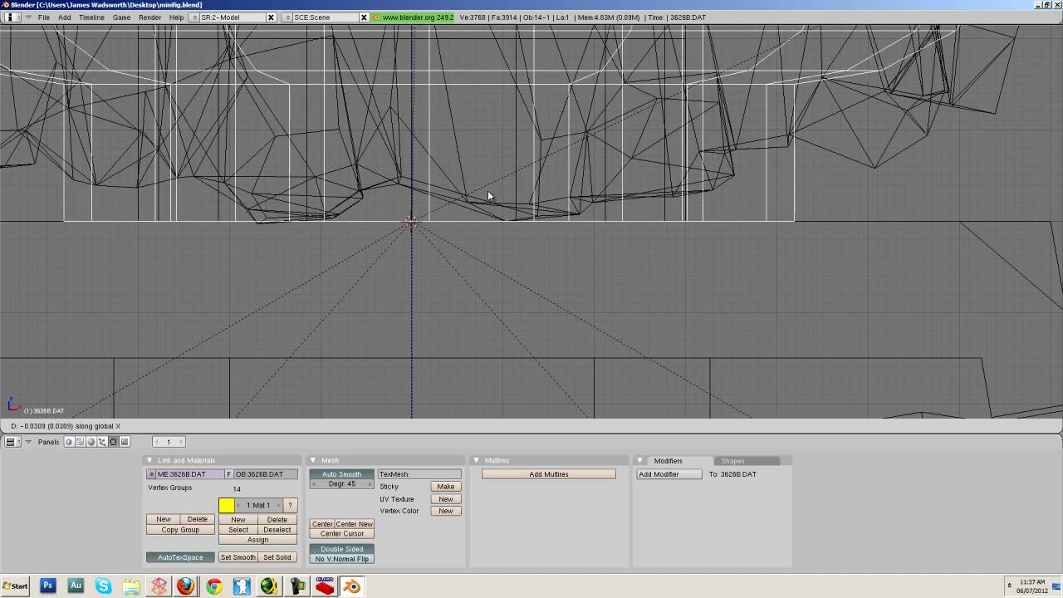
left_click(473, 188)
Select all vertices of the hollow-stud head in Edit Mode and add a vertex group named head.
scroll(474, 203, "down", 6)
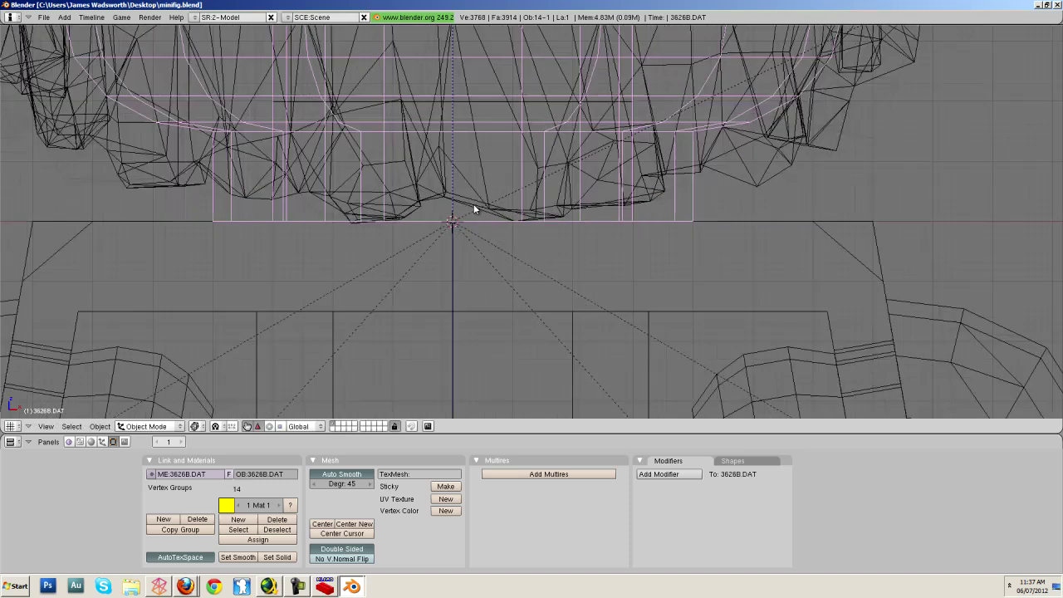
scroll(475, 209, "down", 6)
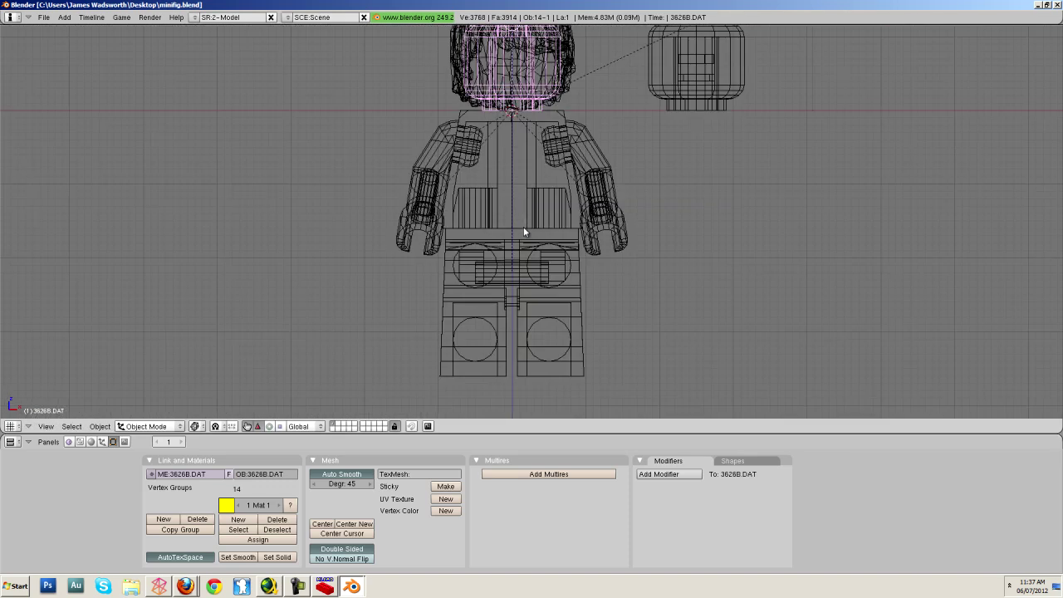
middle_click_drag(547, 42, 557, 186, "shift")
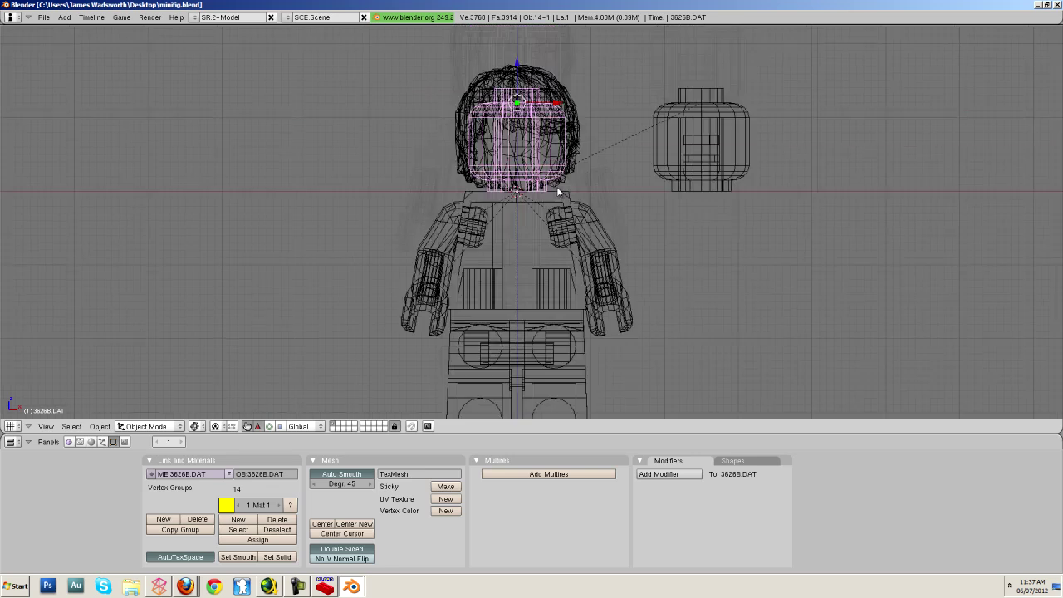
key("z")
key("z")
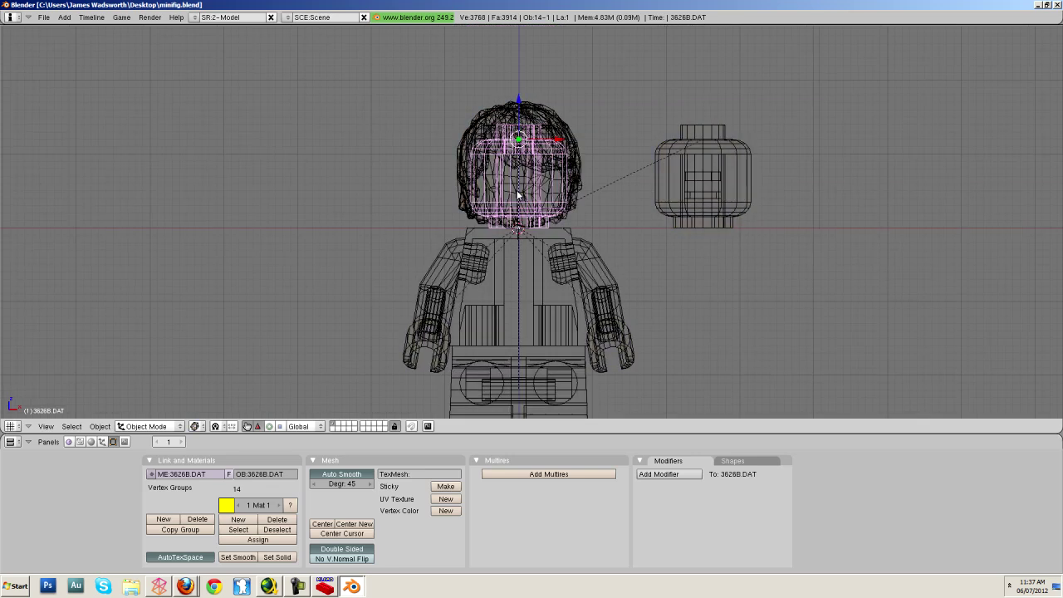
key("Tab")
key("a")
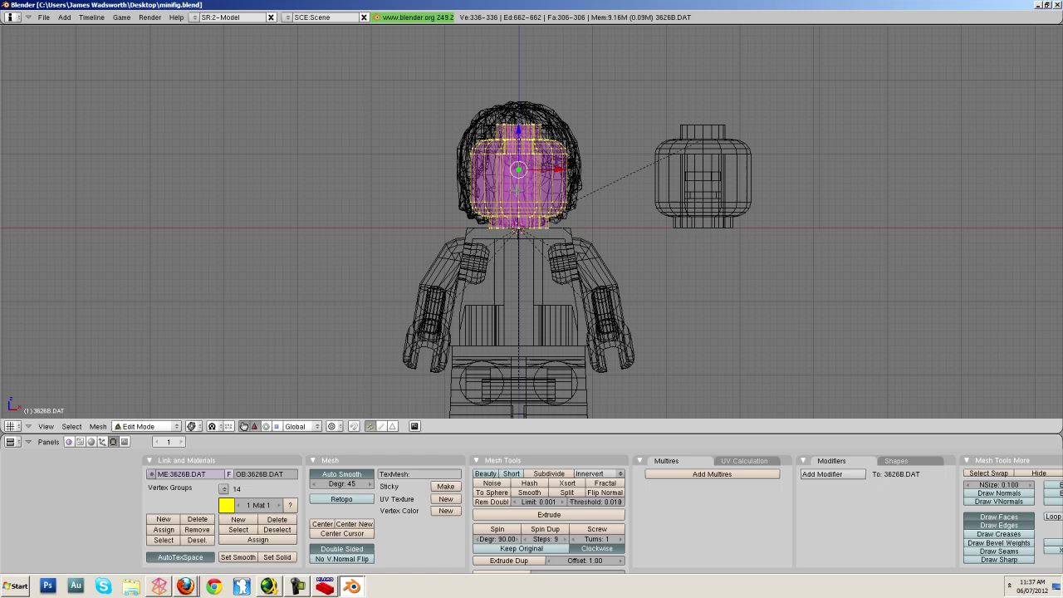
left_click(163, 520)
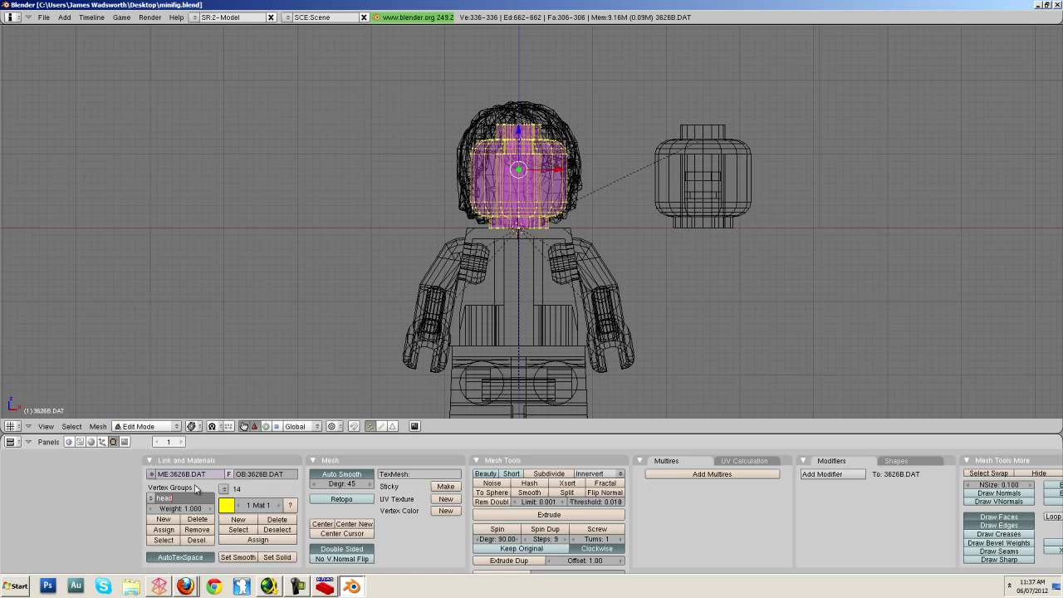
key("Return")
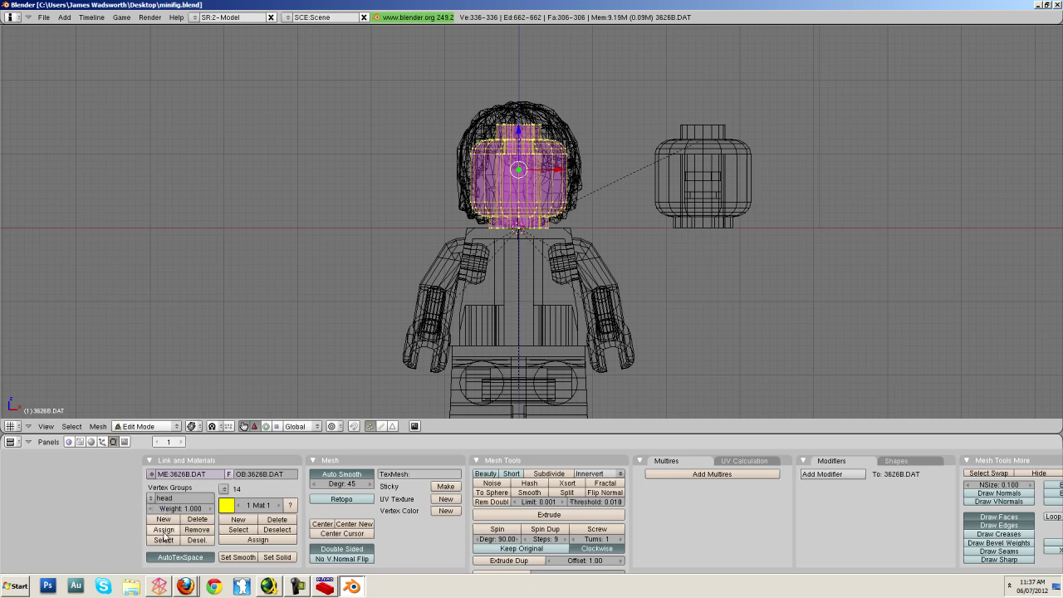
Enter Edit Mode on the minifig's torso and add a vertex group named body for all of its vertices.
key("Tab")
right_click(544, 266)
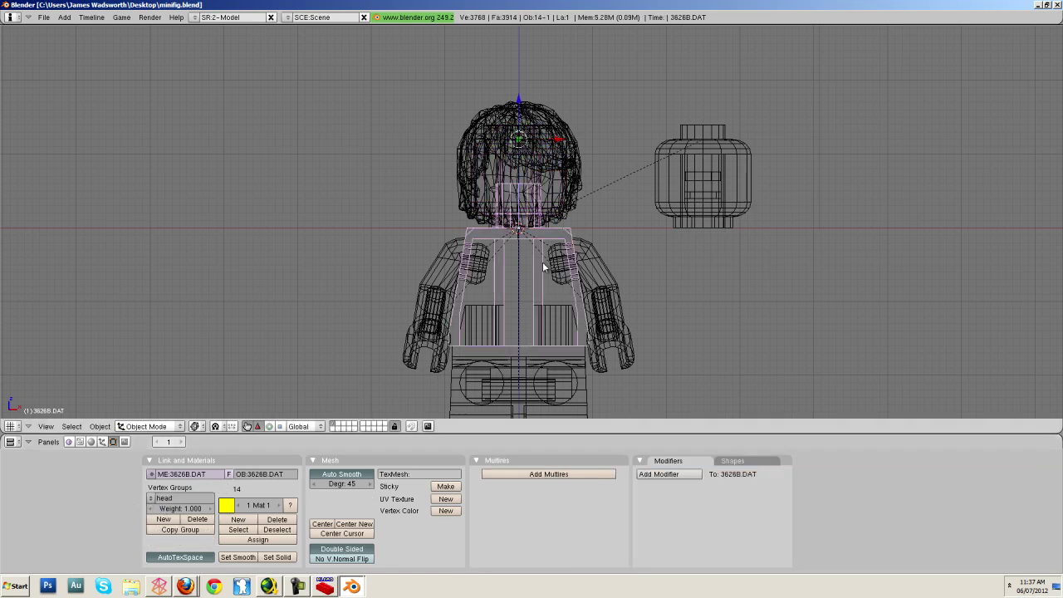
key("Tab")
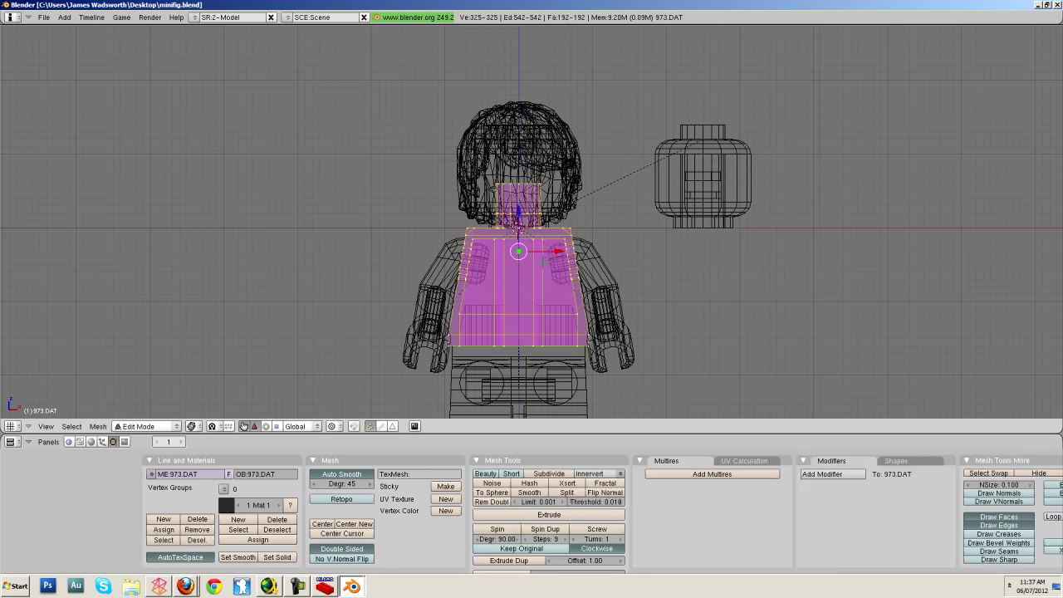
left_click(161, 519)
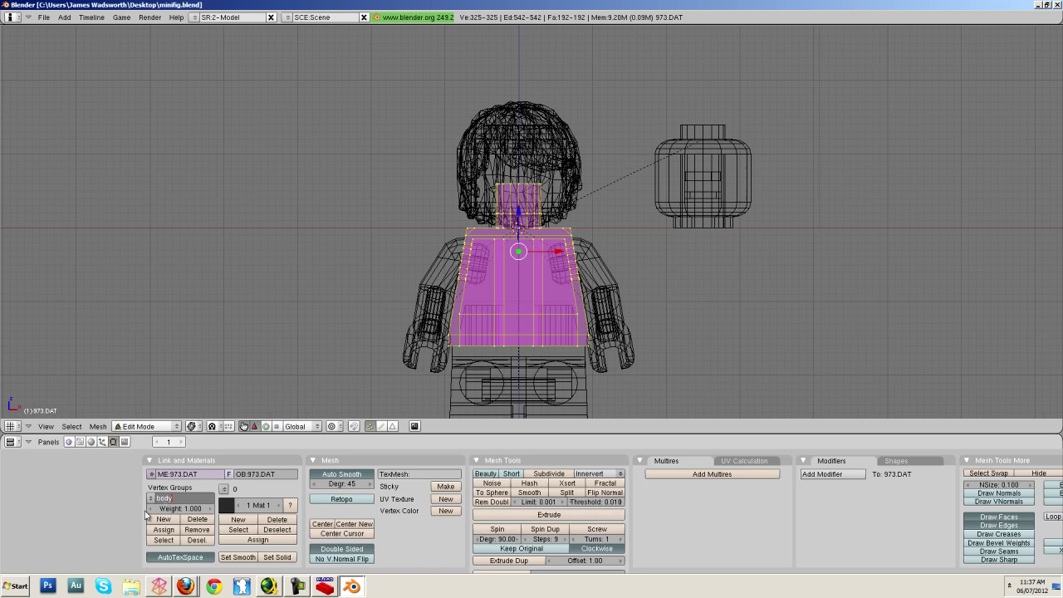
key("Return")
key("Tab")
Add a vertex group named r_arm to the minifig's right arm and assign all of the arm's vertices to it.
right_click(432, 309)
key("Tab")
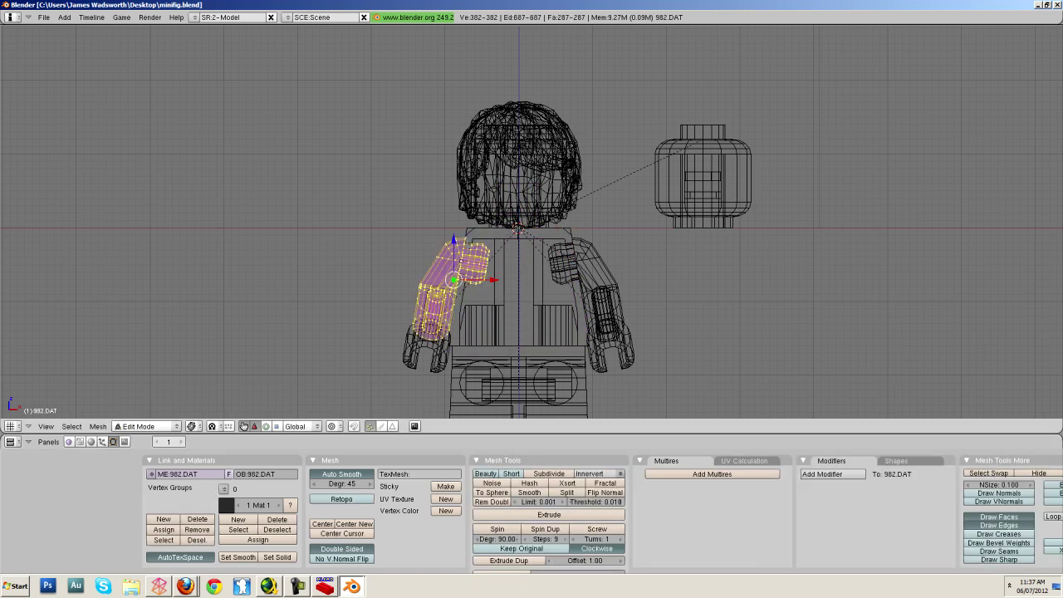
left_click(157, 519)
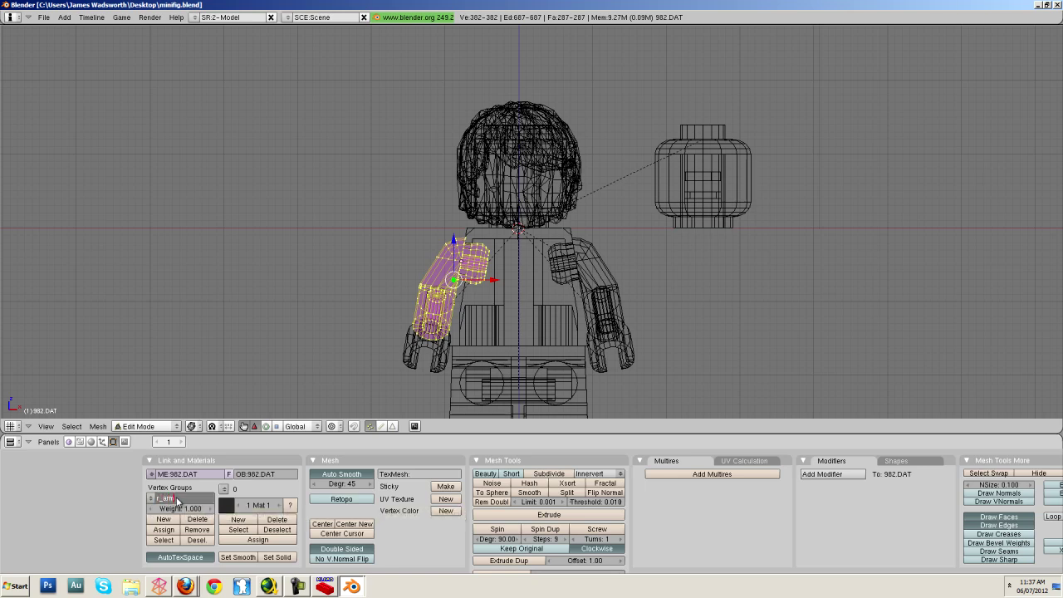
key("Return")
left_click(163, 529)
key("Tab")
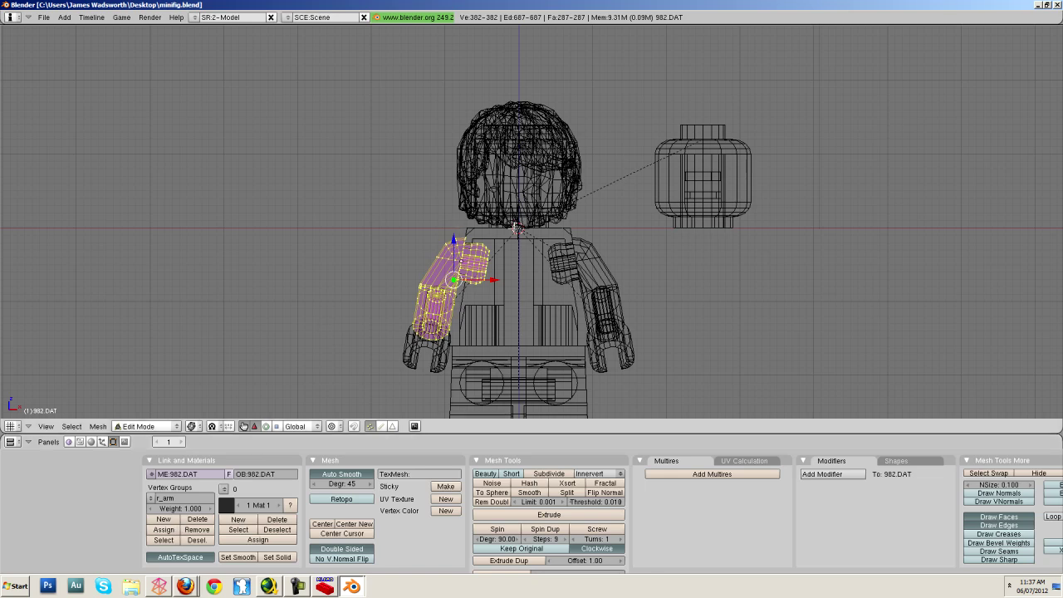
Add a vertex group named l_arm to the minifig's left arm with all of its vertices selected.
right_click(595, 260)
key("Tab")
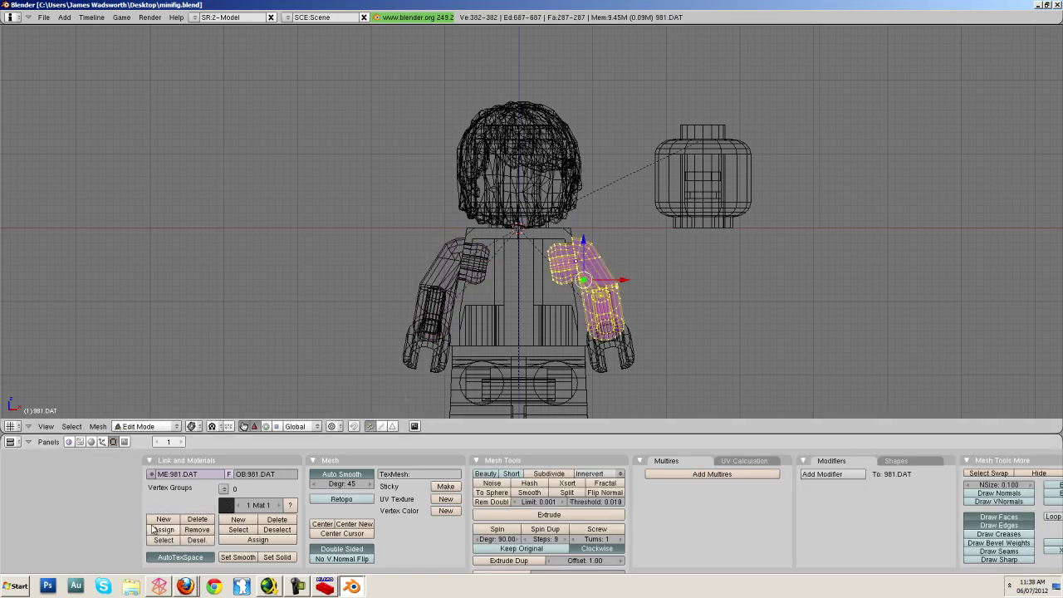
left_click(160, 519)
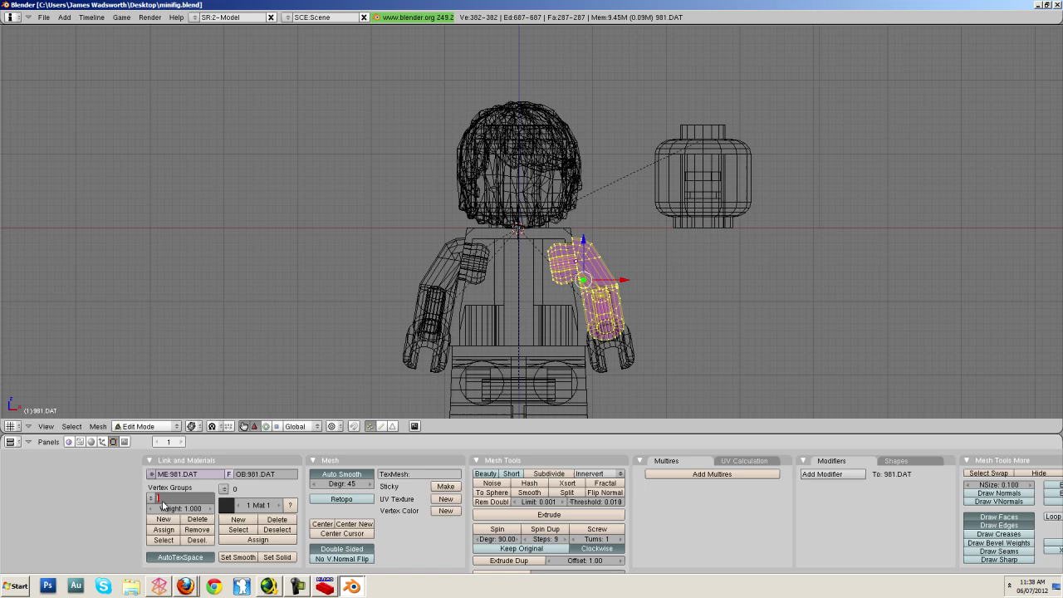
key("Return")
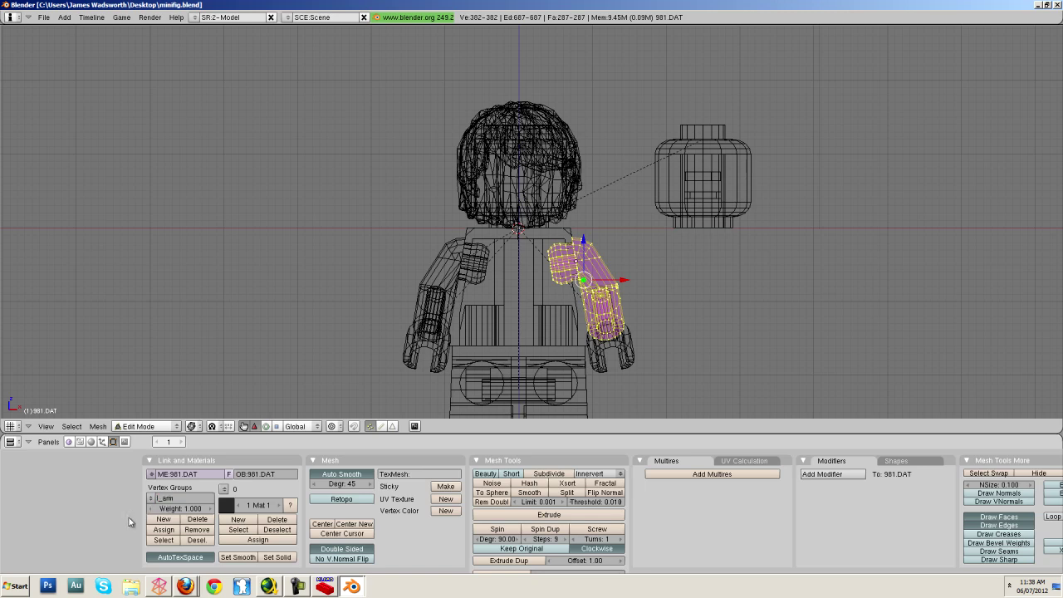
key("Tab")
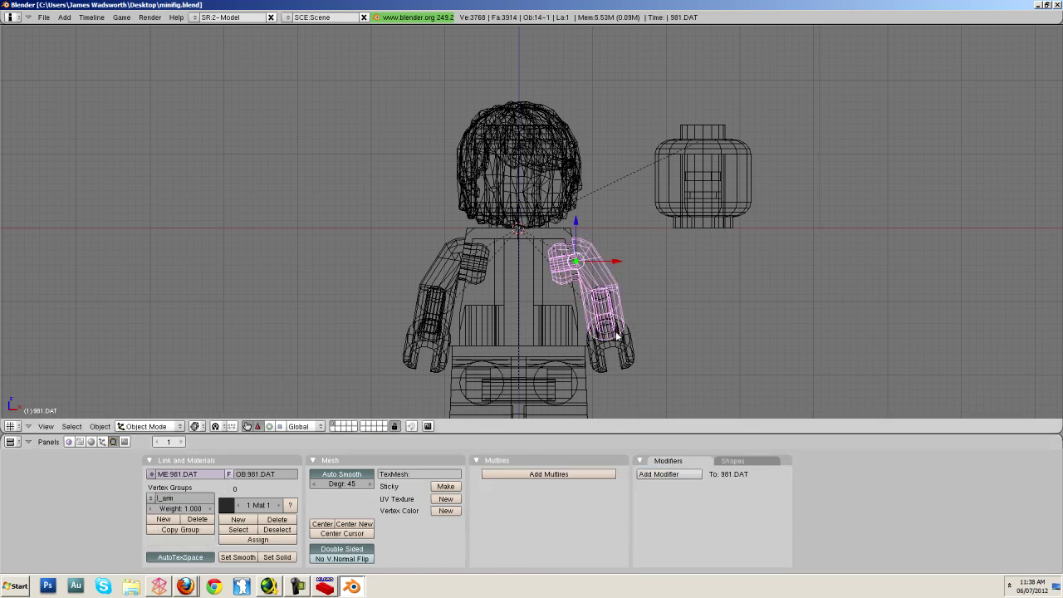
Make the minifig's left hand single-user with the Object & ObData option so it stops sharing its mesh.
right_click(616, 335)
key("Tab")
key("a")
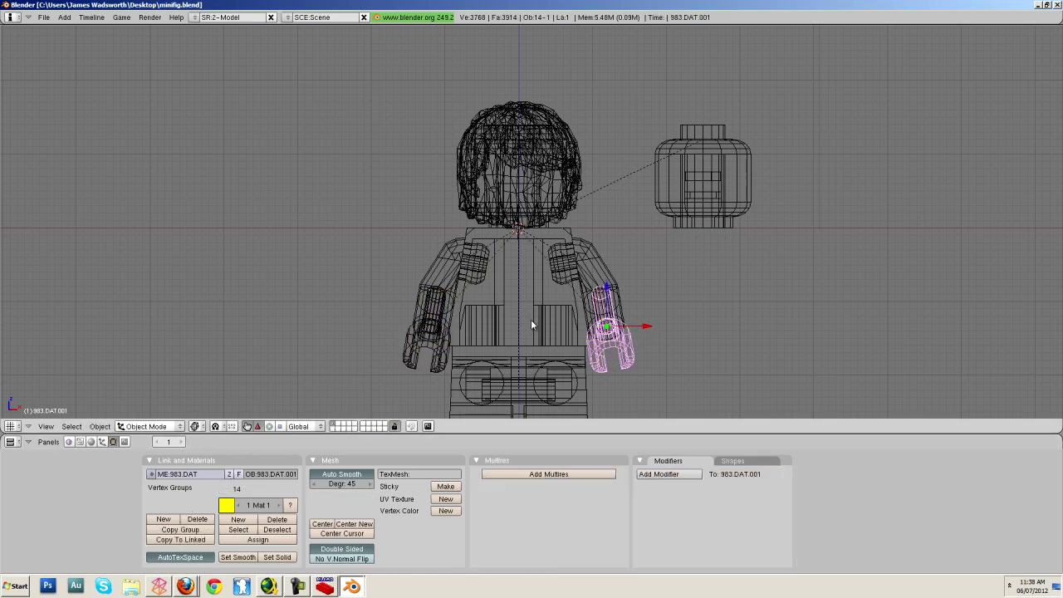
key("u")
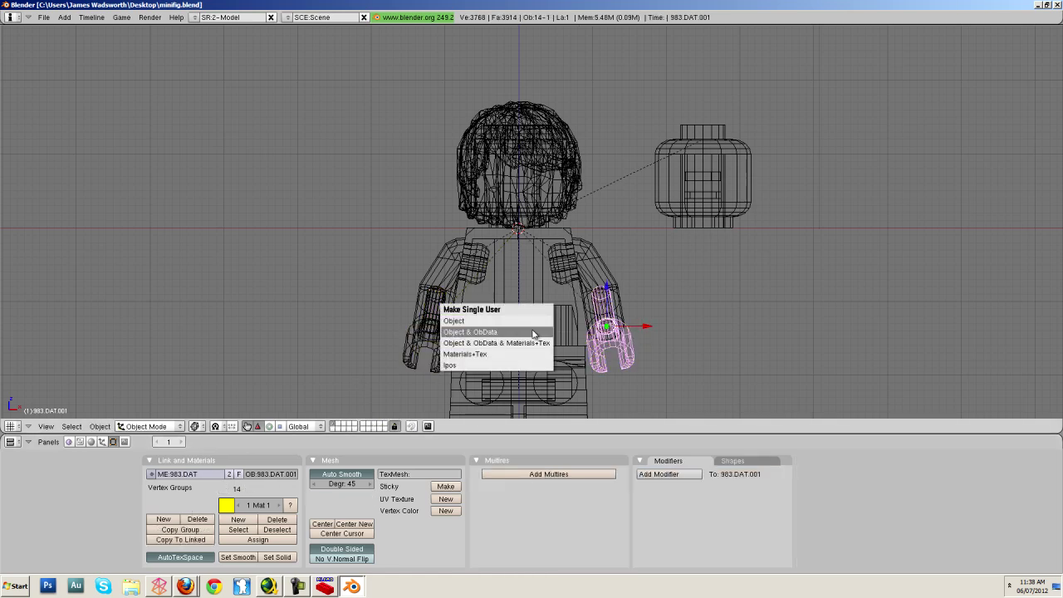
left_click(533, 332)
Add a vertex group named l_hand to the left hand and assign all of its vertices in Edit Mode.
key("Tab")
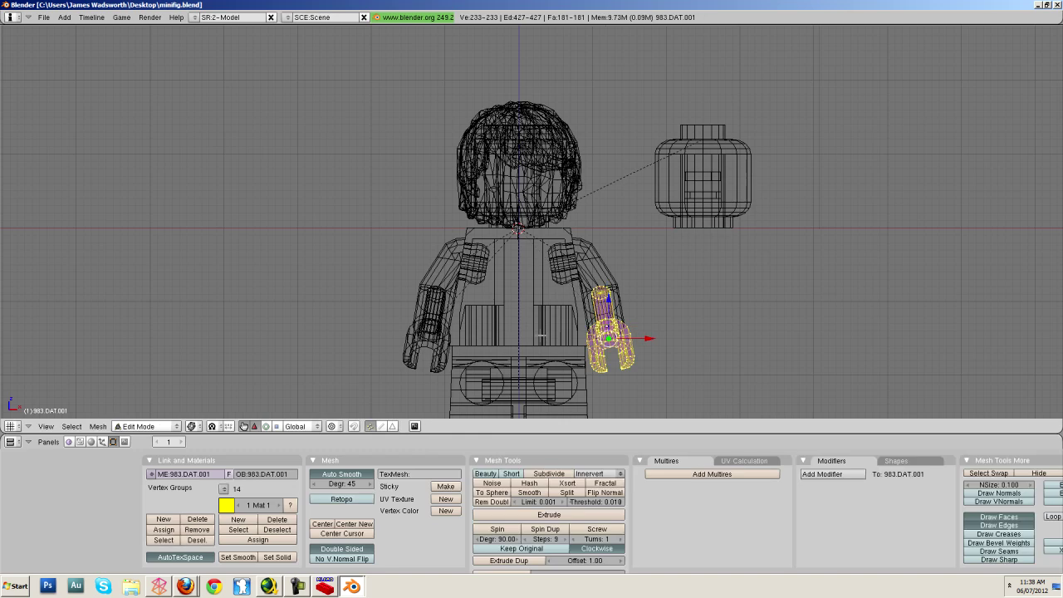
left_click(164, 519)
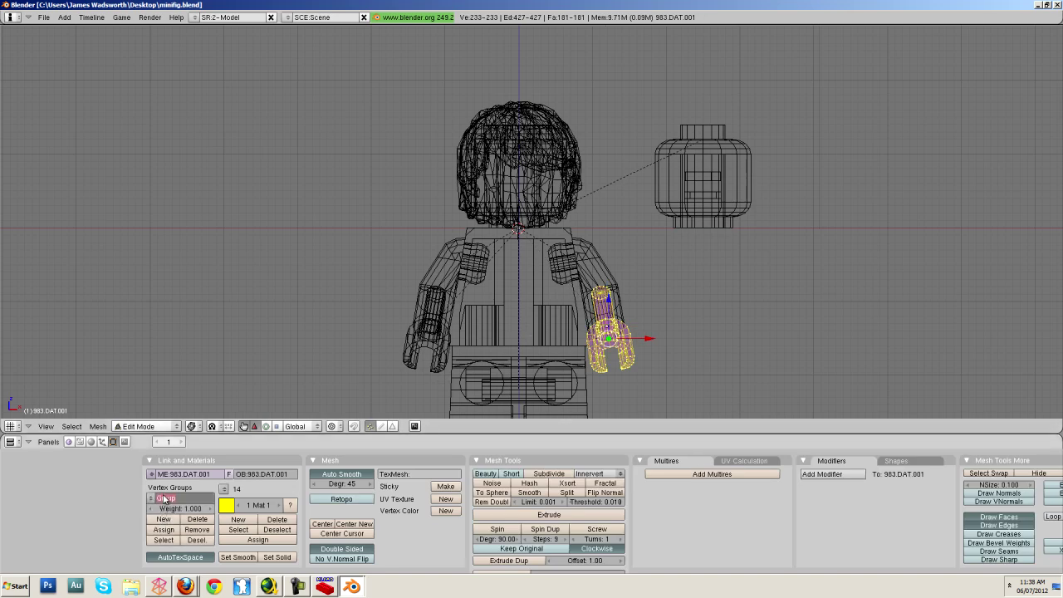
left_click(163, 495)
type("l_hand")
left_click(106, 519)
left_click(166, 530)
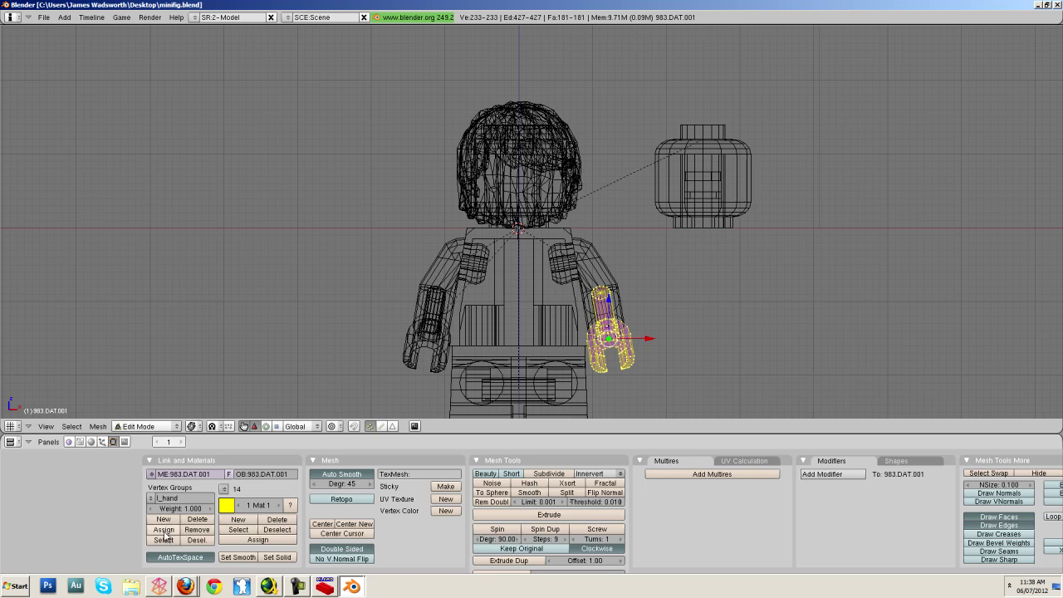
key("Tab")
Add a vertex group named r_hand to the minifig's right hand and assign all of its vertices in Edit Mode.
right_click(446, 339)
key("Tab")
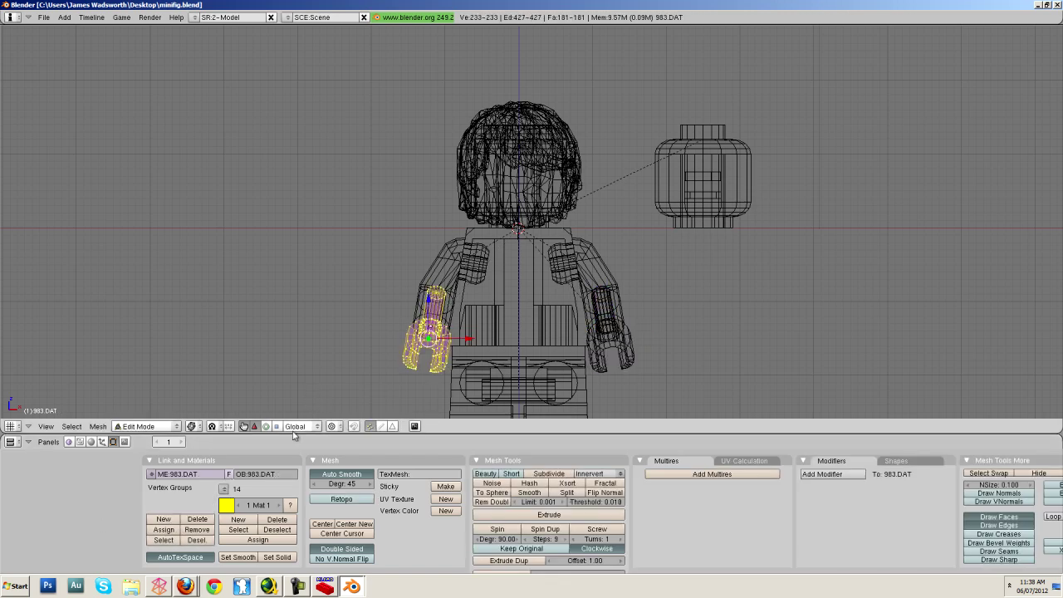
left_click(163, 519)
left_click(211, 500)
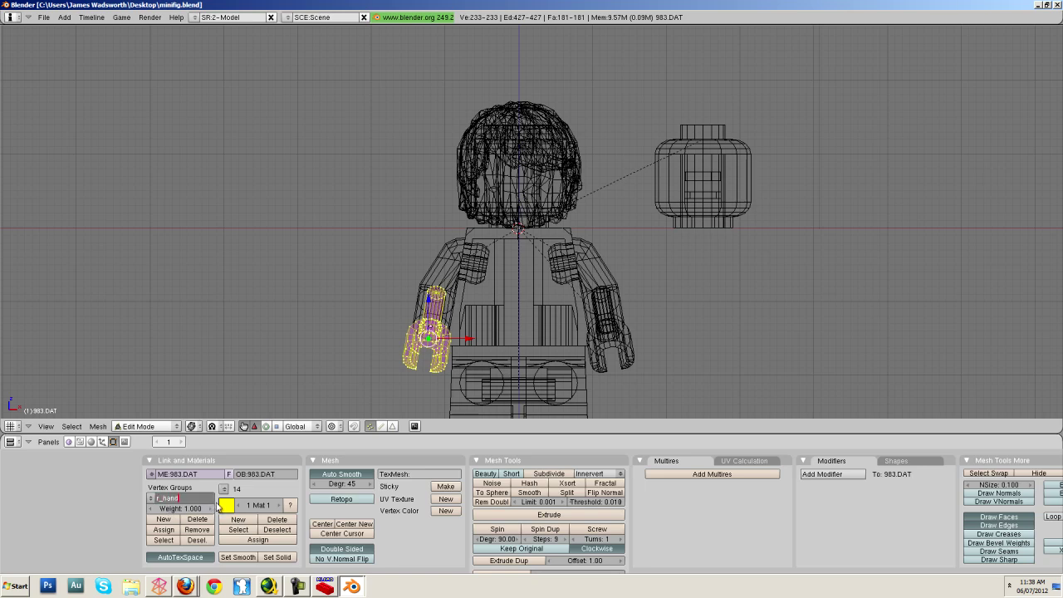
type("r_hand")
key("Return")
left_click(163, 529)
key("Tab")
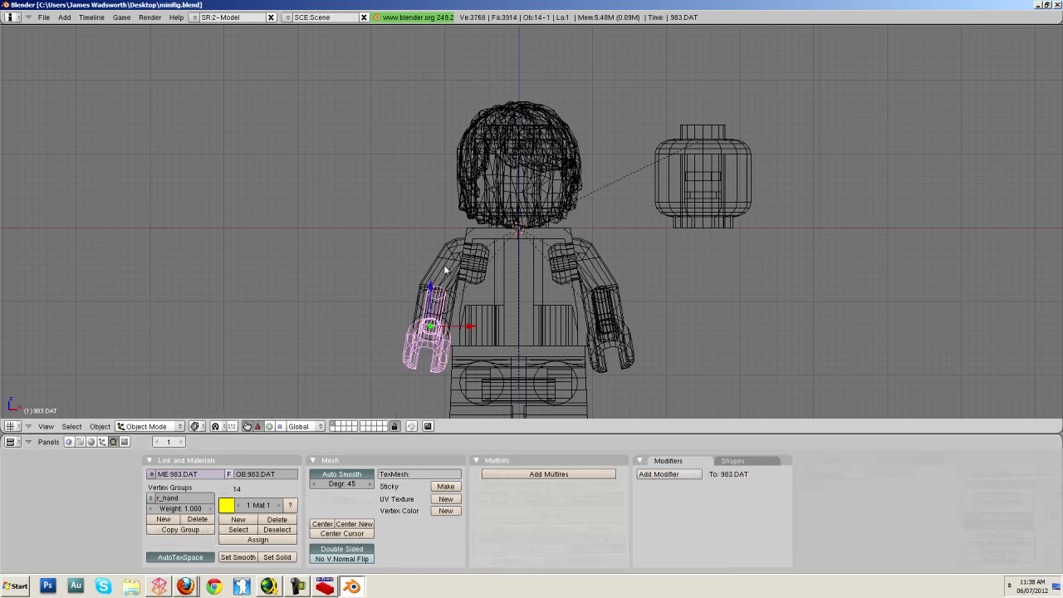
Check the l_arm vertex group by clearing the left arm's selection and selecting the group's vertices.
right_click(443, 264)
scroll(510, 242, "down", 3, "shift")
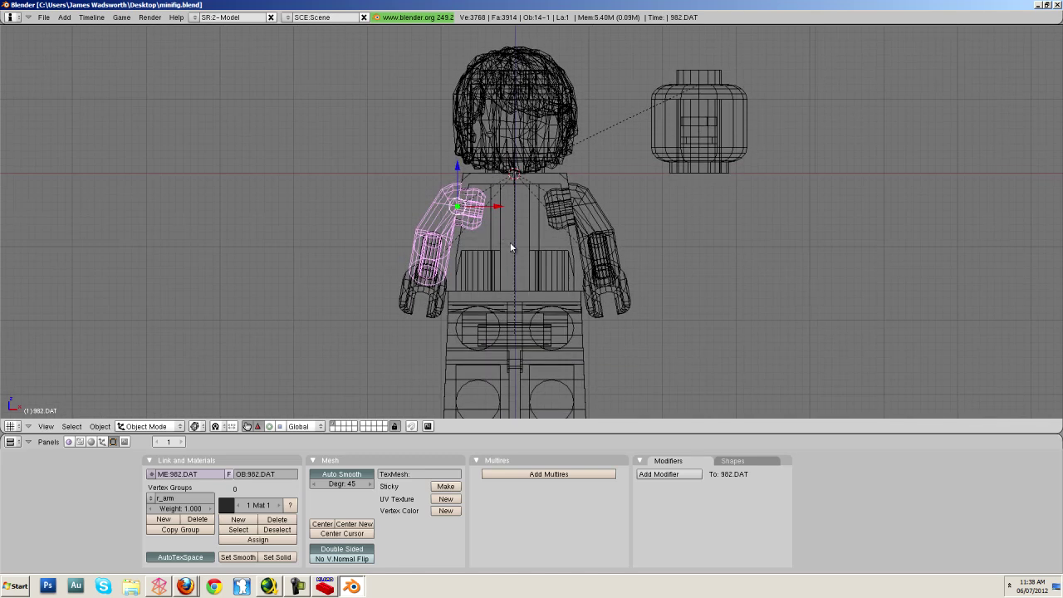
right_click(608, 229)
key("Tab")
key("a")
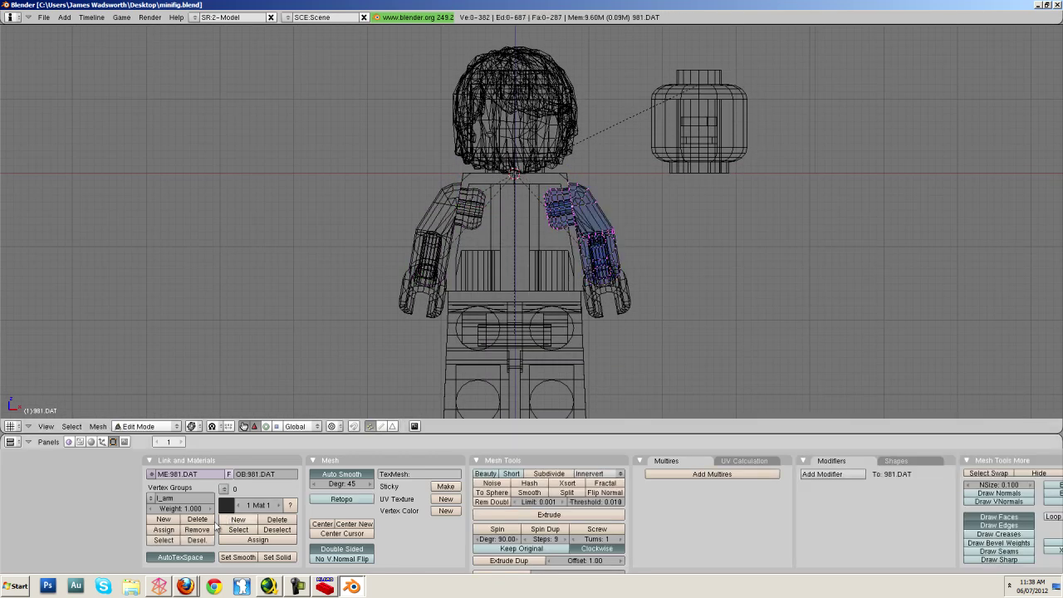
left_click(163, 540)
key("a")
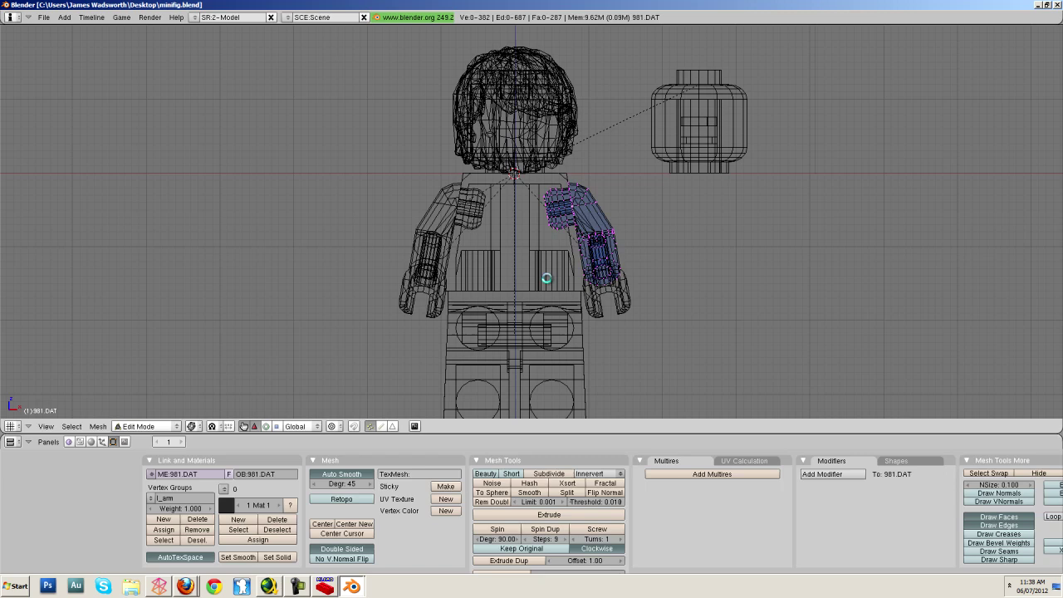
key("Tab")
Check the l_hand vertex group by clearing the left hand's selection and selecting the group's vertices.
right_click(606, 283)
key("Tab")
key("a")
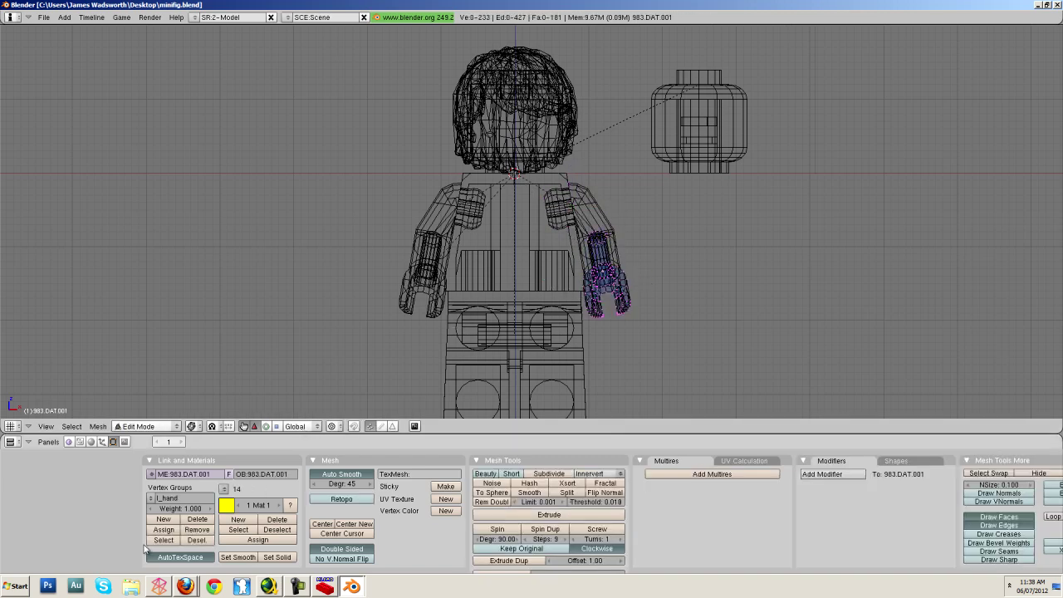
left_click(164, 540)
key("Tab")
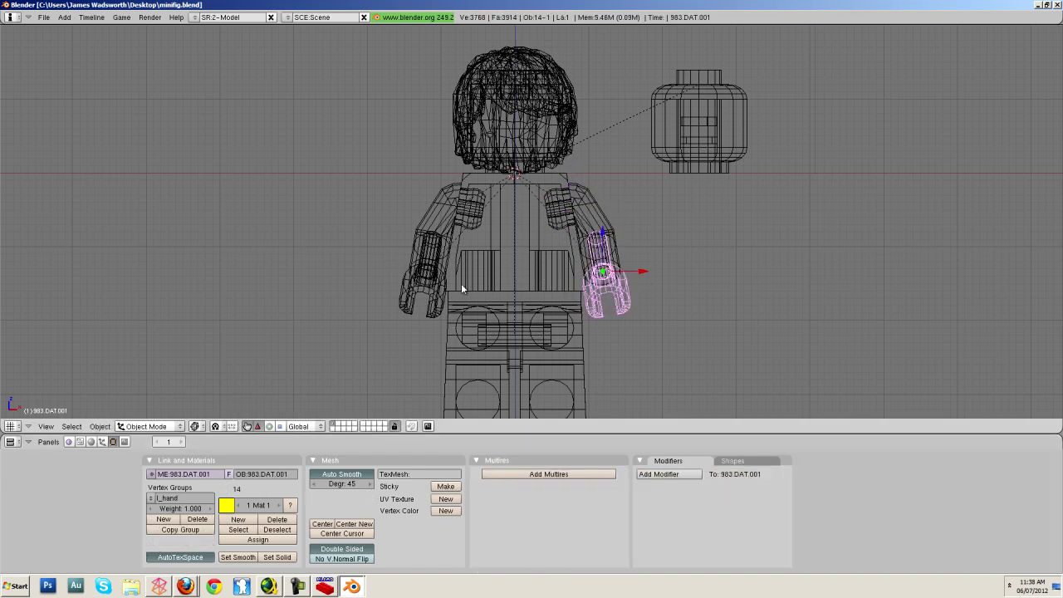
Add a vertex group named l_leg to the minifig's left leg and assign all of the leg's vertices to it.
scroll(634, 290, "down", 3, "shift")
right_click(600, 324)
key("Tab")
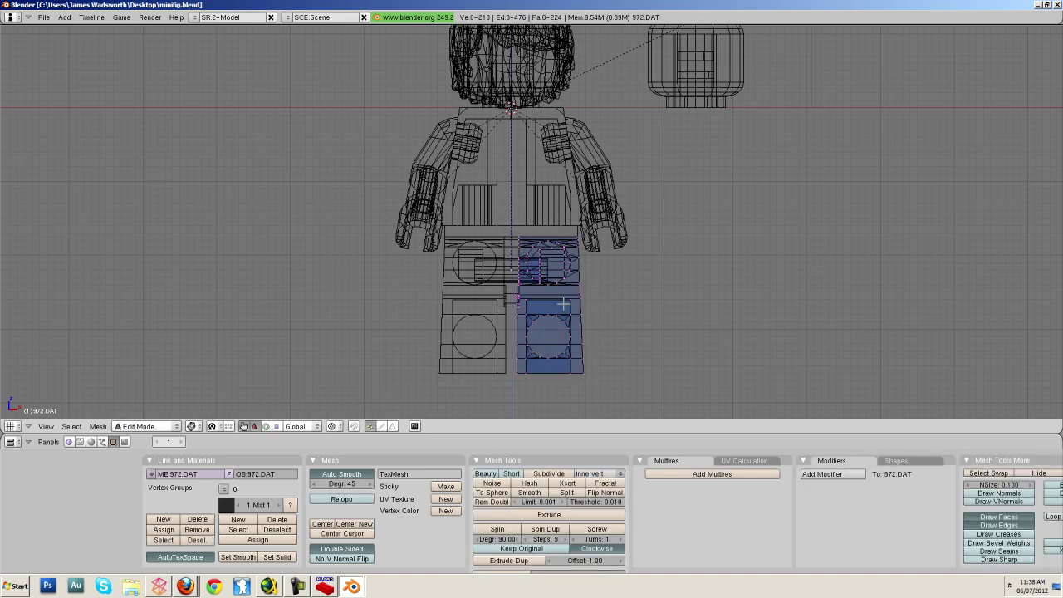
key("a")
left_click(164, 519)
left_click(168, 499)
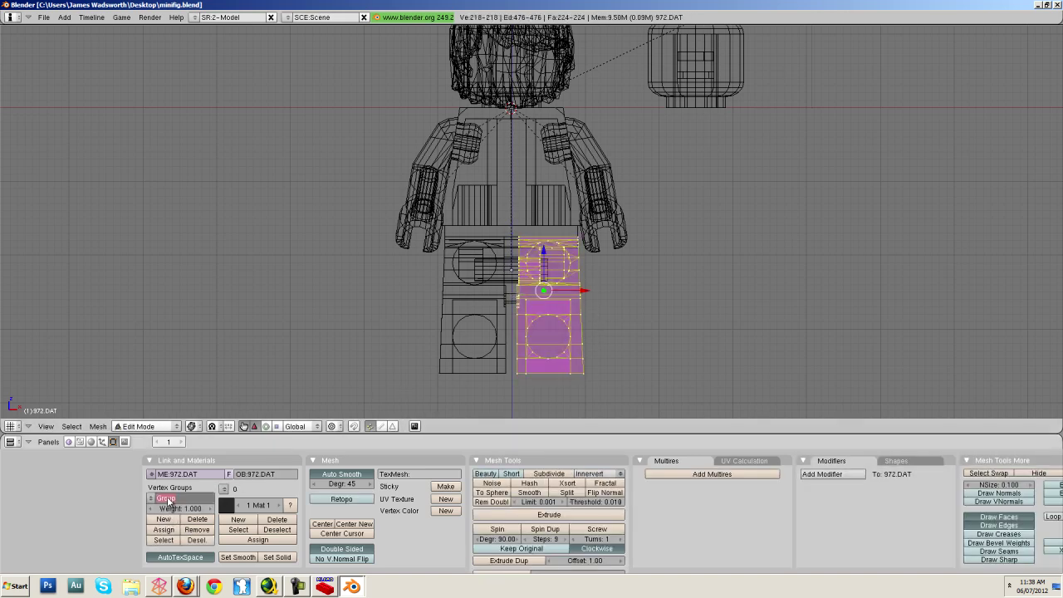
type("l_leg")
key("Return")
left_click(164, 529)
key("Tab")
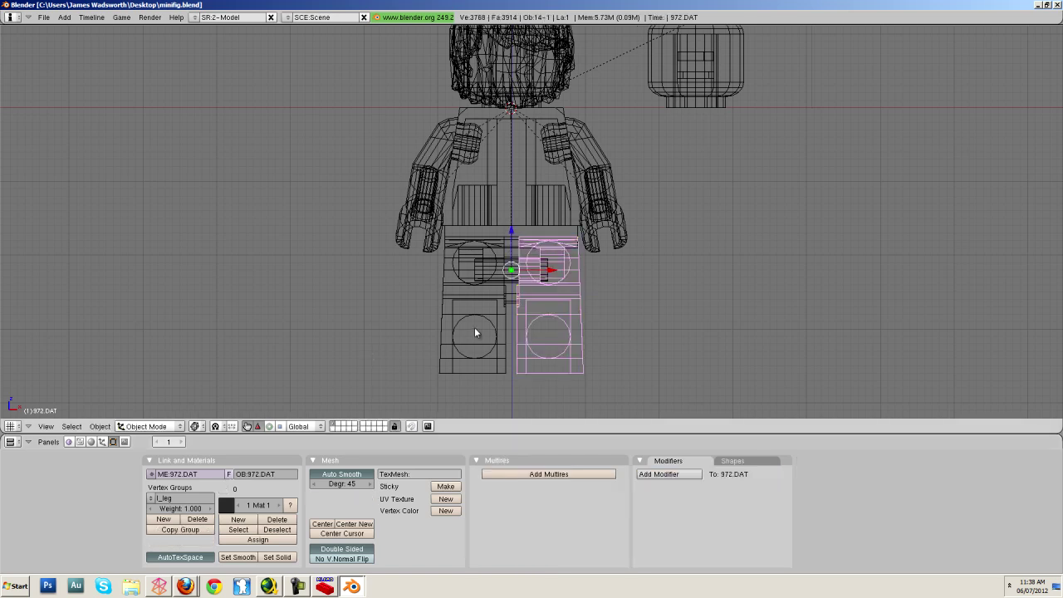
Add a vertex group named r_leg to the minifig's right leg and assign all of the leg's vertices to it.
right_click(474, 327)
key("Tab")
key("a")
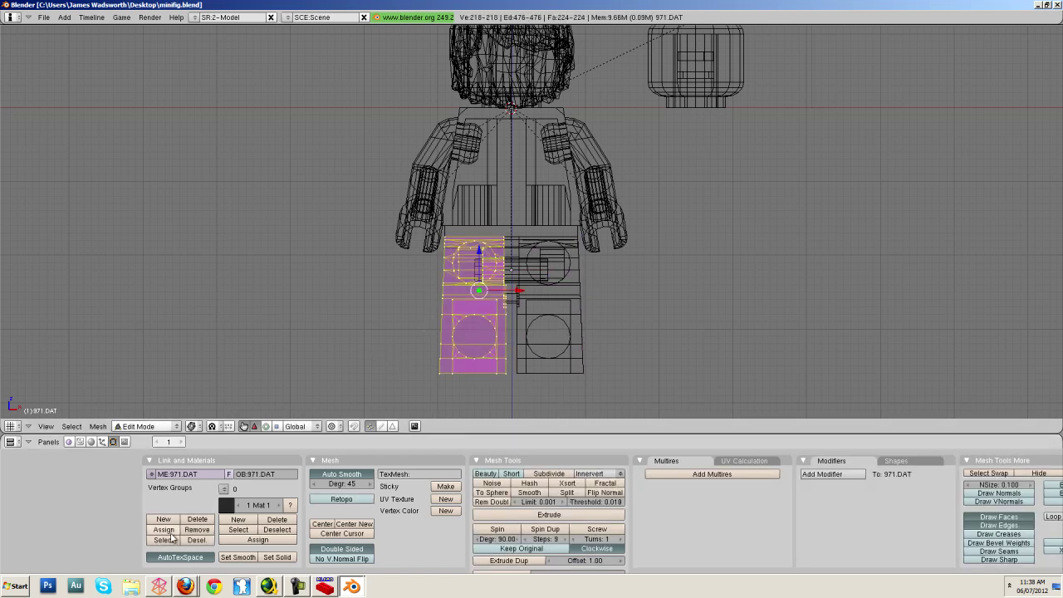
left_click(170, 519)
left_click(173, 499)
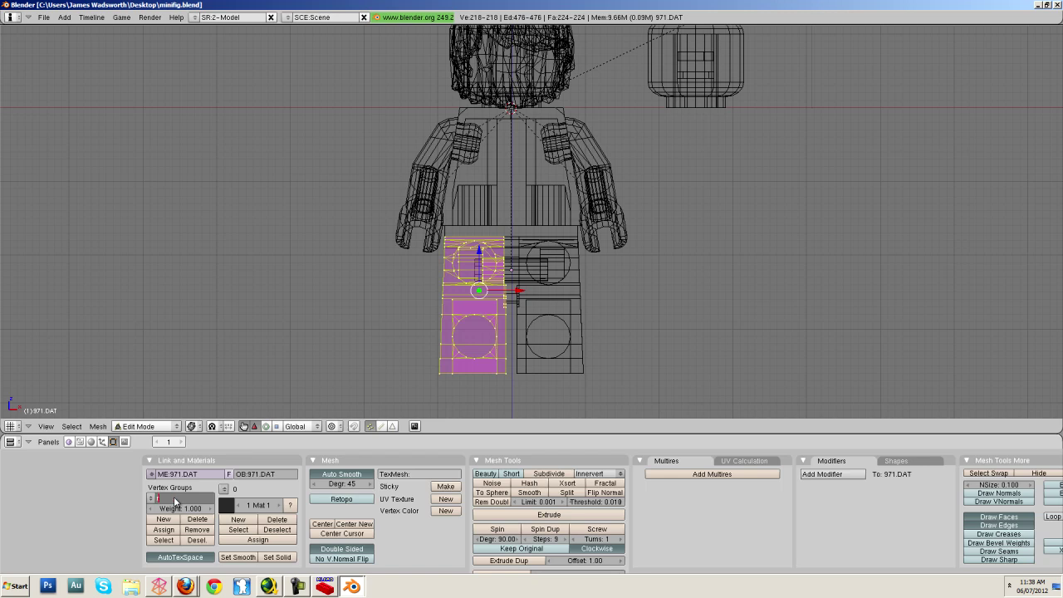
type("r_leg")
key("Return")
left_click(175, 532)
key("Tab")
Select all vertices of the hip piece in Edit Mode and add a vertex group named body_2.
right_click(436, 214)
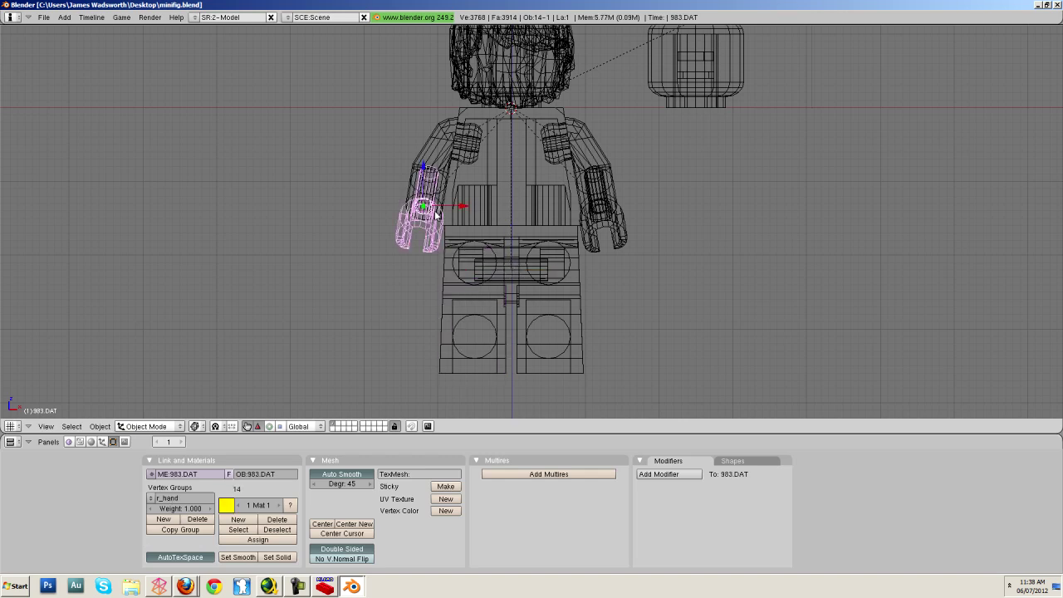
middle_click_drag(554, 179, 552, 212, "shift")
right_click(552, 213)
right_click(538, 208)
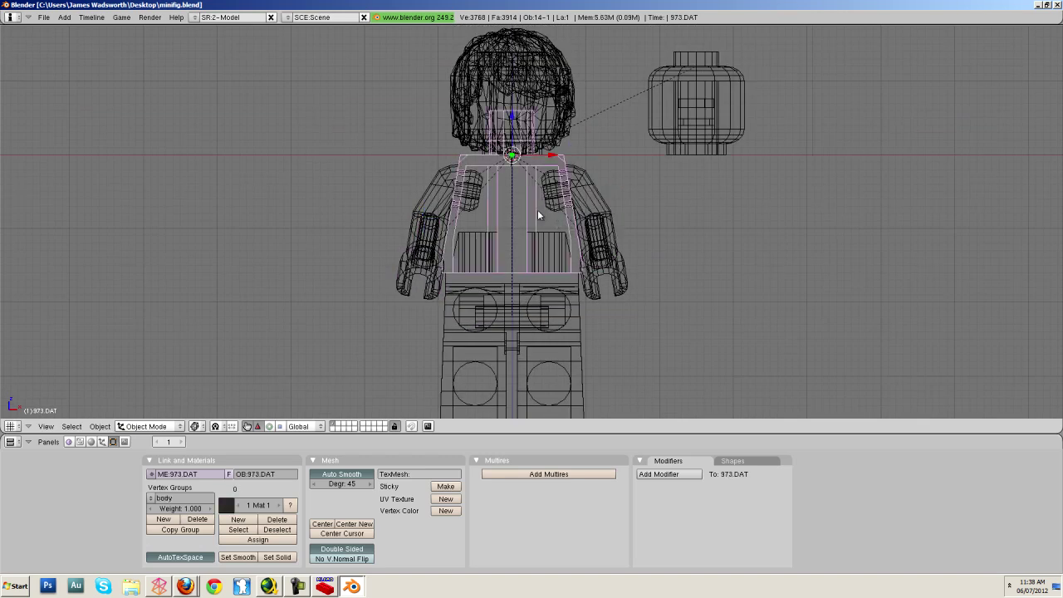
right_click(535, 276)
key("Tab")
key("a")
left_click(163, 519)
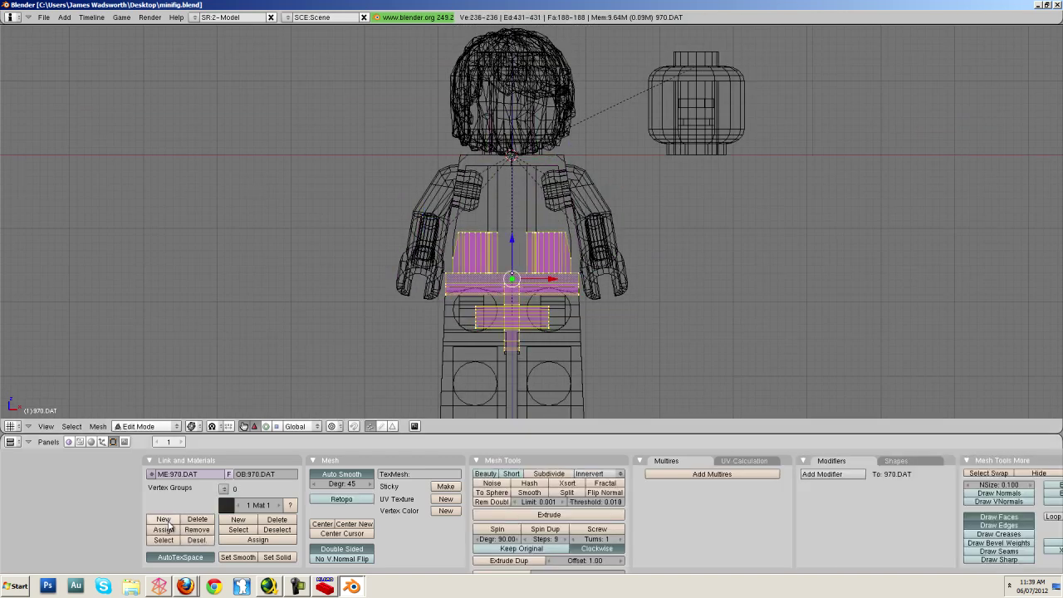
left_click(167, 499)
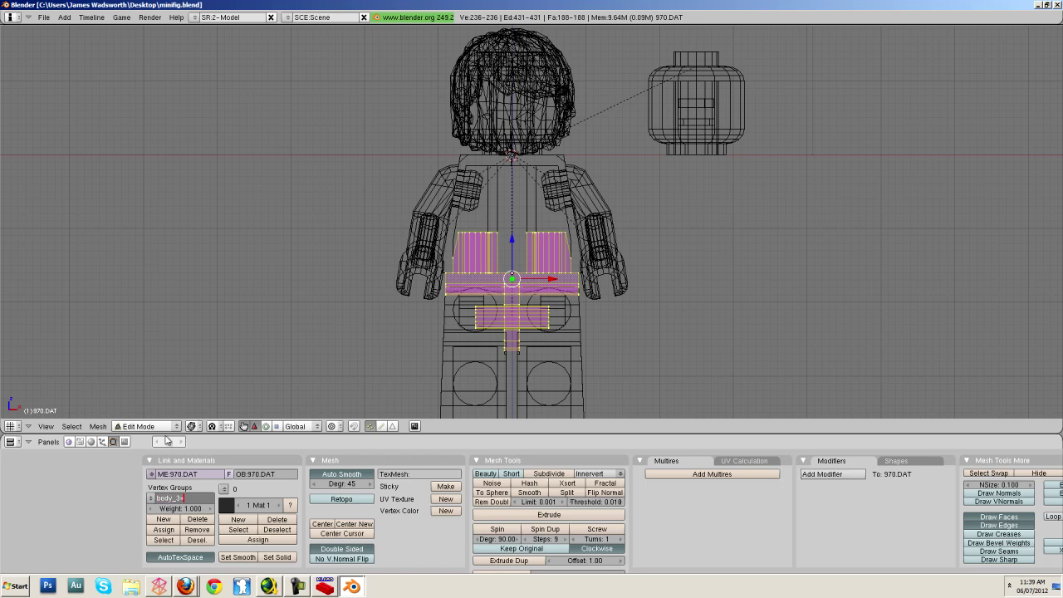
type("body_2")
key("Return")
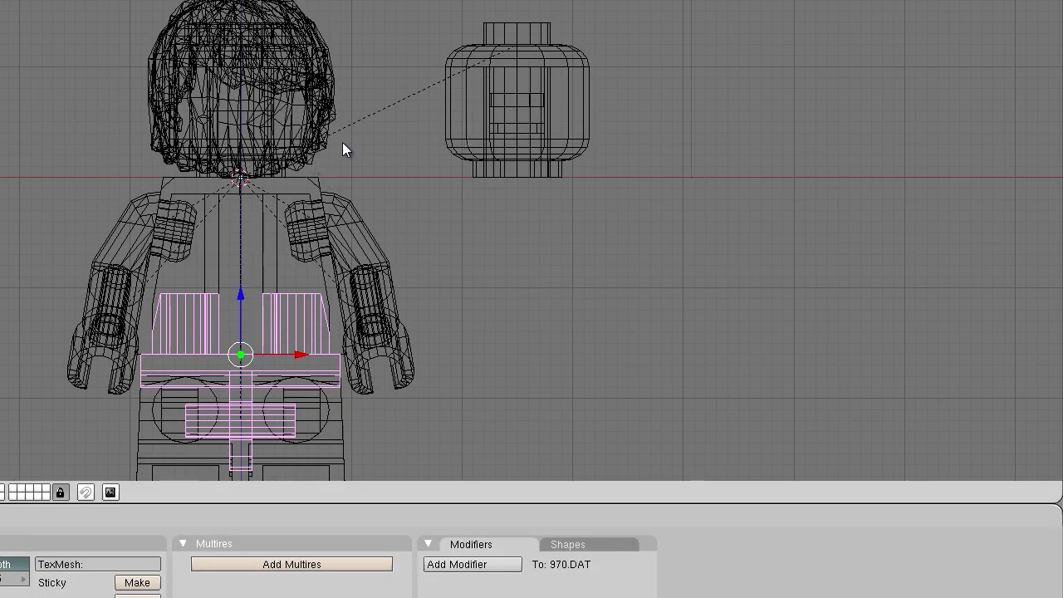
key("Tab")
Select all vertices of the hair piece in Edit Mode and add a vertex group named hair.
right_click(311, 58)
key("Tab")
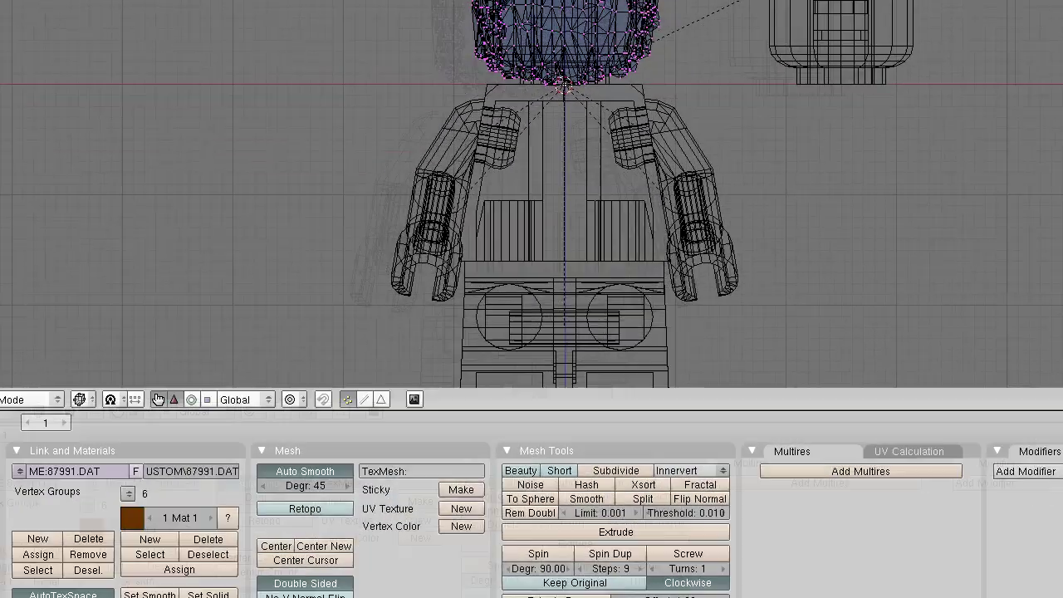
key("a")
left_click(130, 513)
left_click(143, 479)
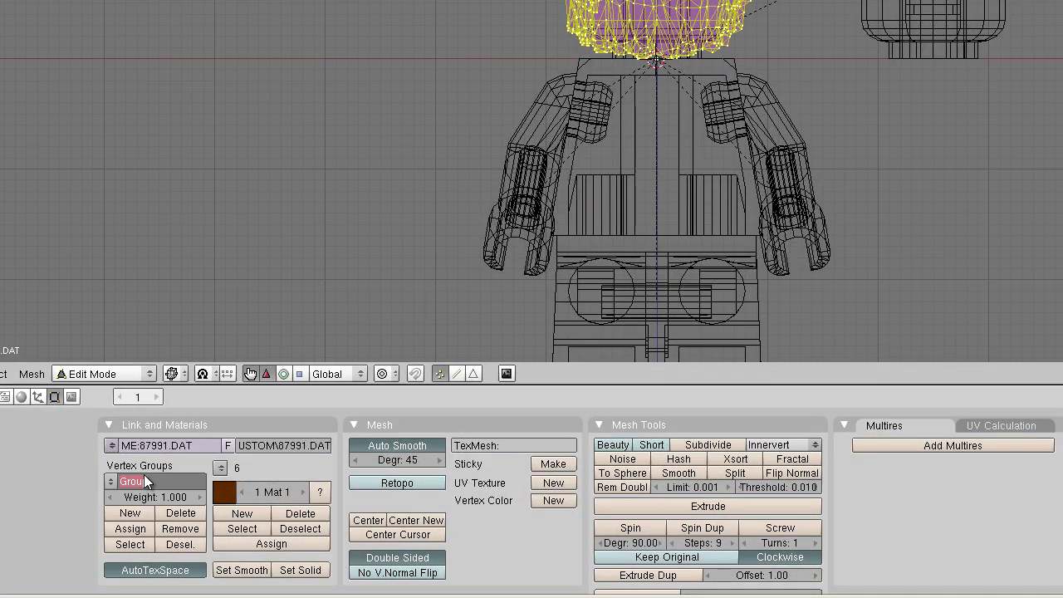
type("hair")
key("Return")
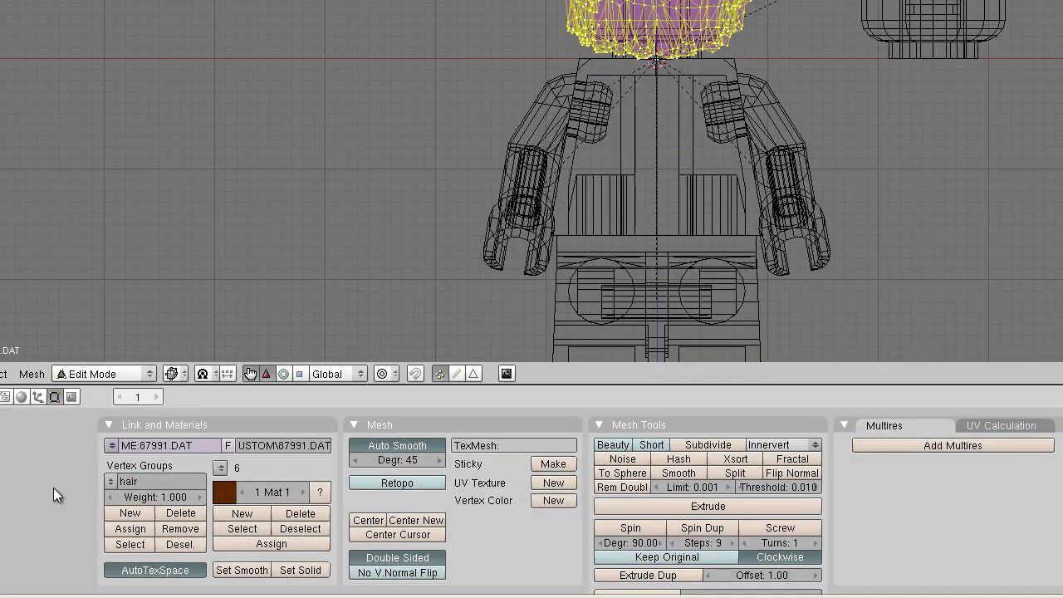
key("Tab")
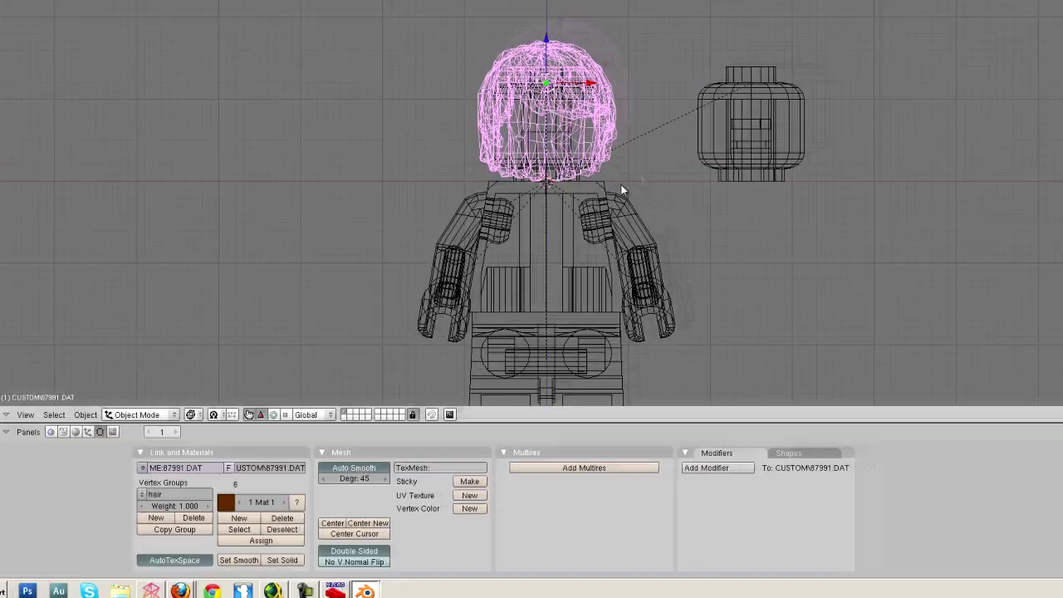
Check the minifig's parts in solid and wireframe display, selecting the head, lower-body pieces and left leg to review their vertex groups.
middle_click_drag(763, 63, 721, 74)
mouse_move(582, 229)
middle_mouse_down()
mouse_move(599, 255)
mouse_move(520, 238)
mouse_move(563, 226)
mouse_move(645, 246)
middle_mouse_up()
key("z")
scroll(646, 246, "down", 1)
right_click(523, 213)
middle_click_drag(523, 212, 696, 234)
key("z")
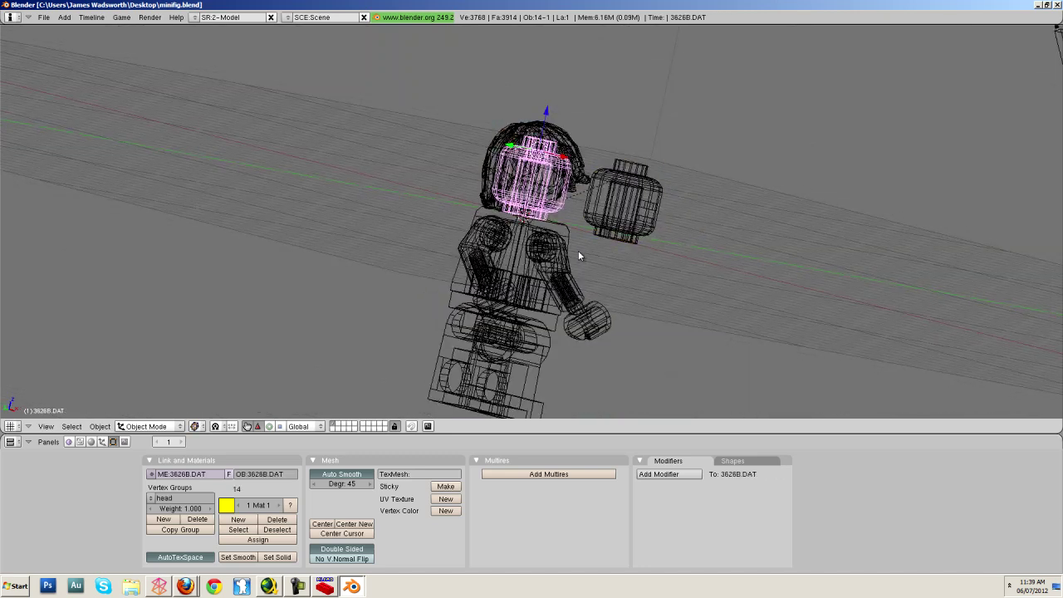
mouse_move(578, 251)
middle_mouse_down()
mouse_move(740, 273)
mouse_move(499, 306)
mouse_move(649, 311)
mouse_move(872, 211)
mouse_move(790, 205)
mouse_move(688, 171)
mouse_move(608, 222)
middle_mouse_up()
right_click(499, 306)
right_click(493, 301)
middle_click_drag(616, 261, 564, 332)
right_click(565, 333)
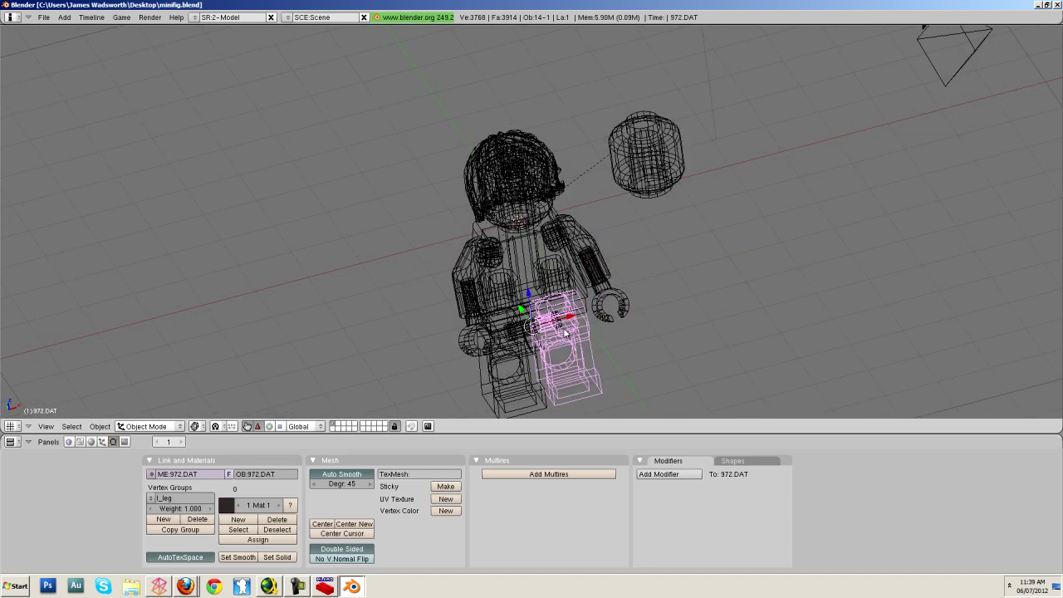
key("z")
key("KP_1")
scroll(619, 243, "up", 1)
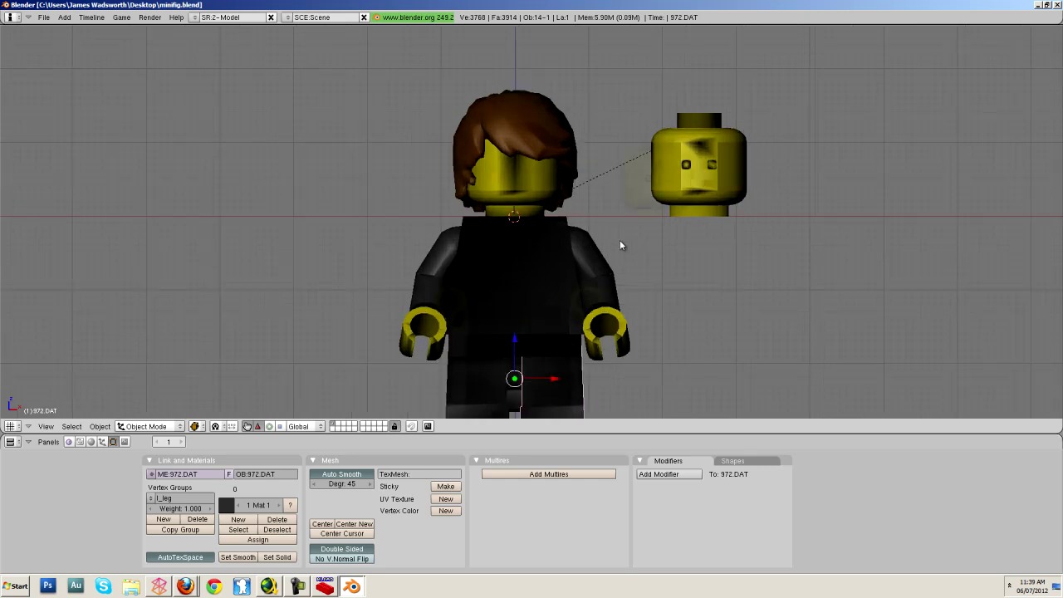
Select the torso in wireframe display, snap the 3D cursor to it, save the file and centre the view on the cursor.
right_click(551, 246)
key("z")
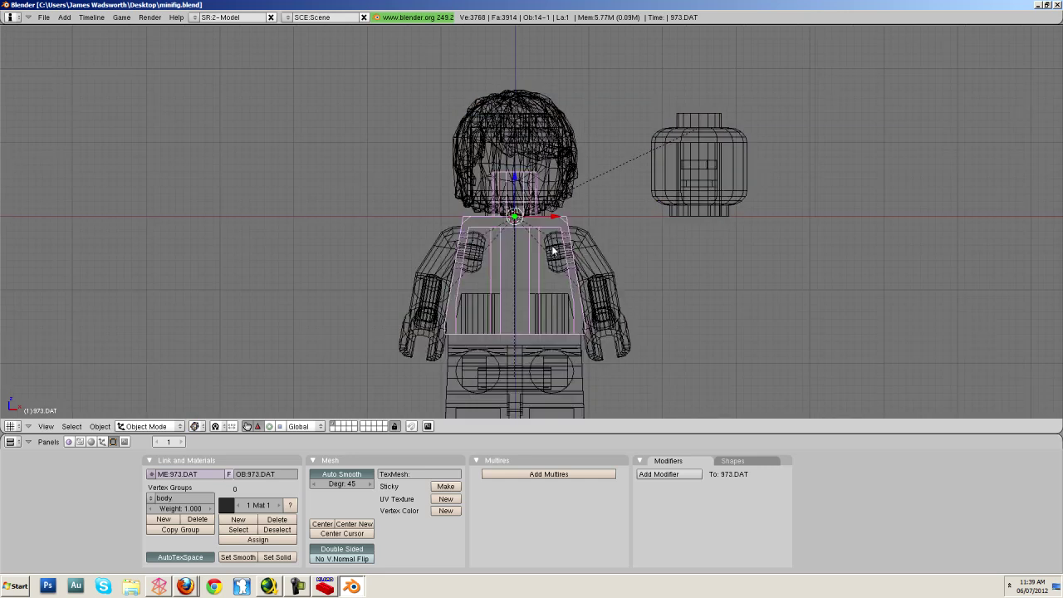
key("shift+s")
left_click(518, 301)
key("ctrl+w")
left_click(556, 265)
key("c")
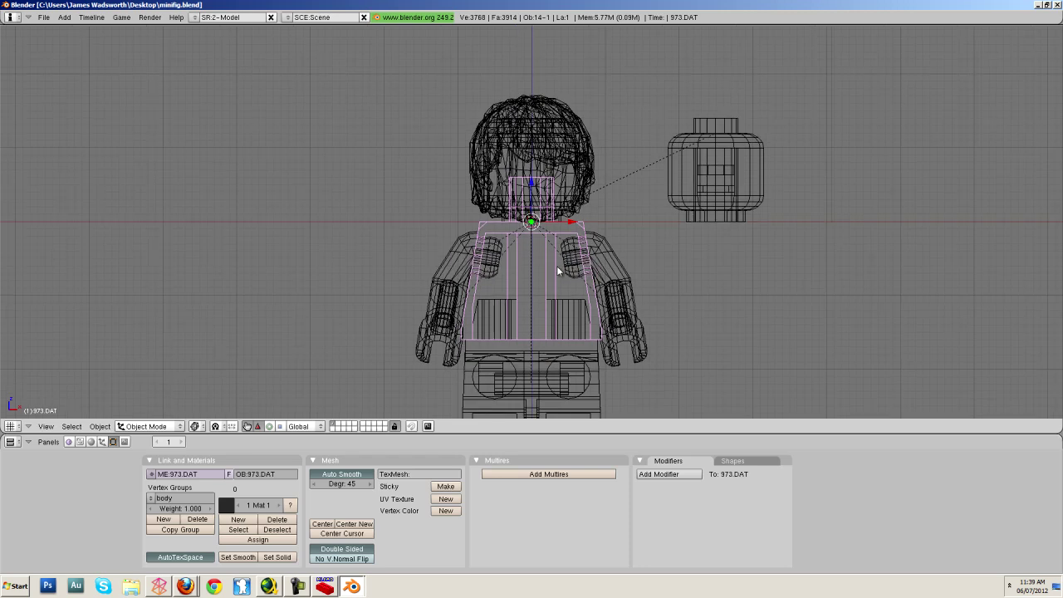
Add an armature at the 3D cursor, lowered along Z to the torso's base and scaled about 1.5 times to span the torso.
middle_click_drag(558, 335, 546, 281, "shift")
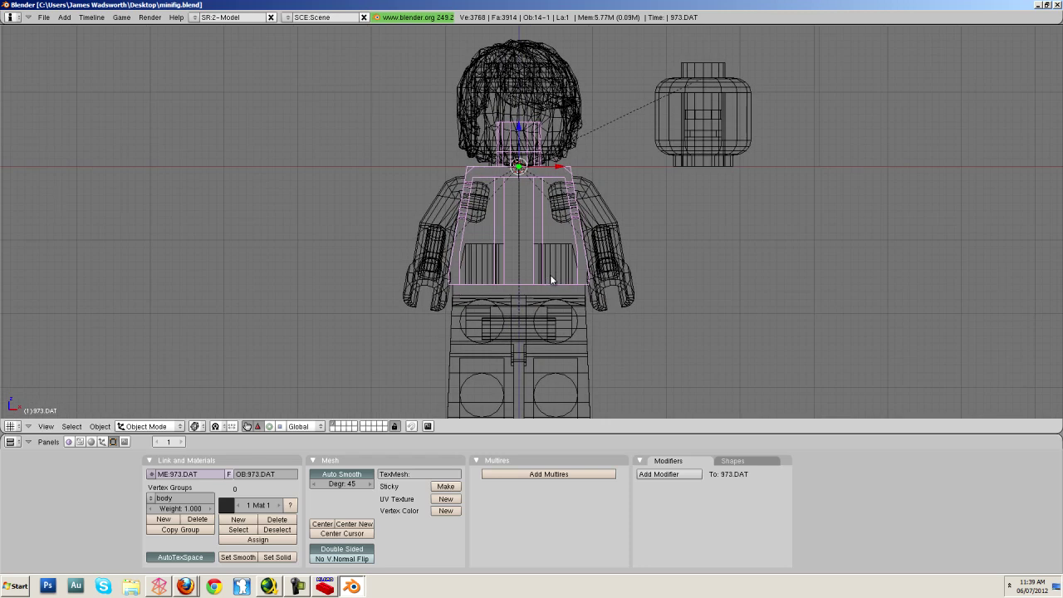
key("space")
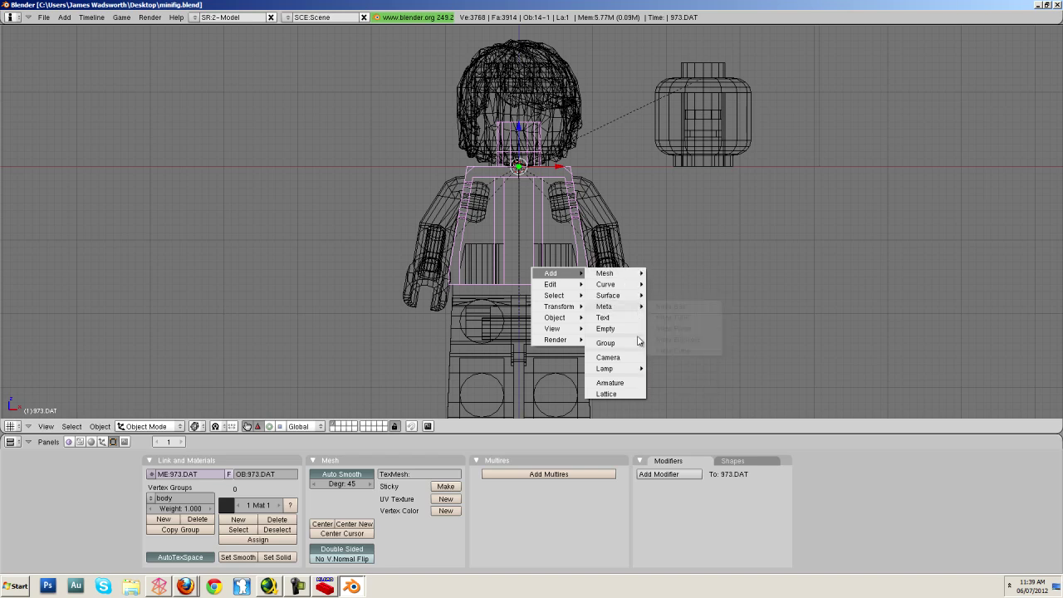
left_click(611, 383)
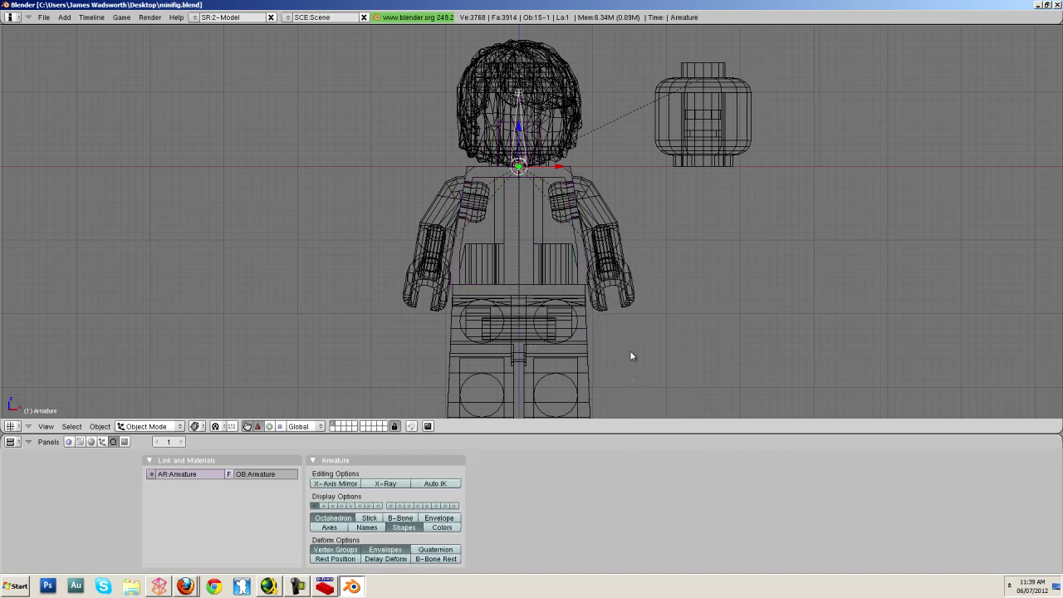
key("g")
key("z")
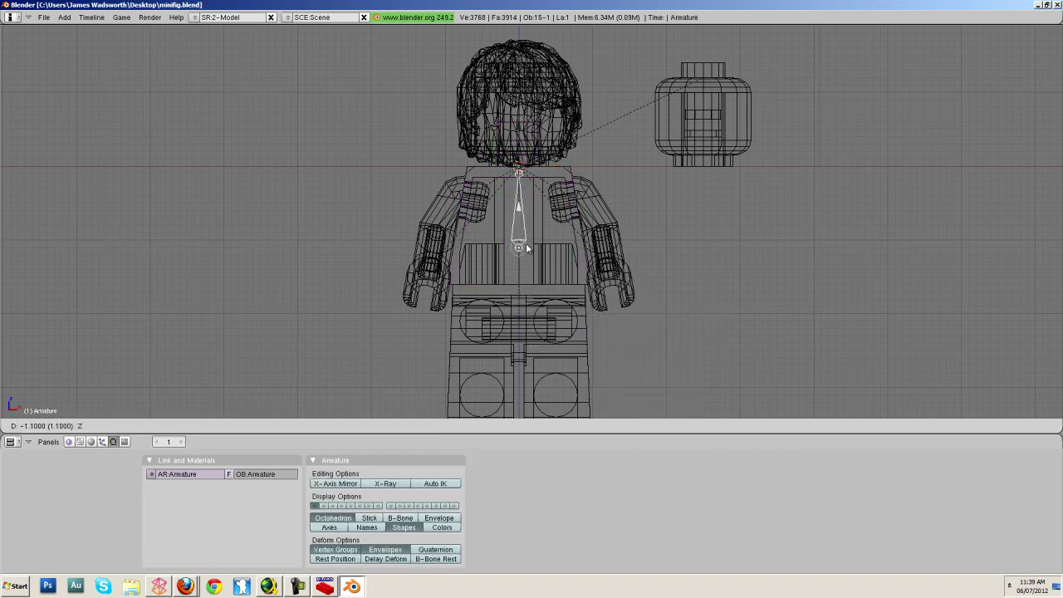
left_click(548, 249)
key("s")
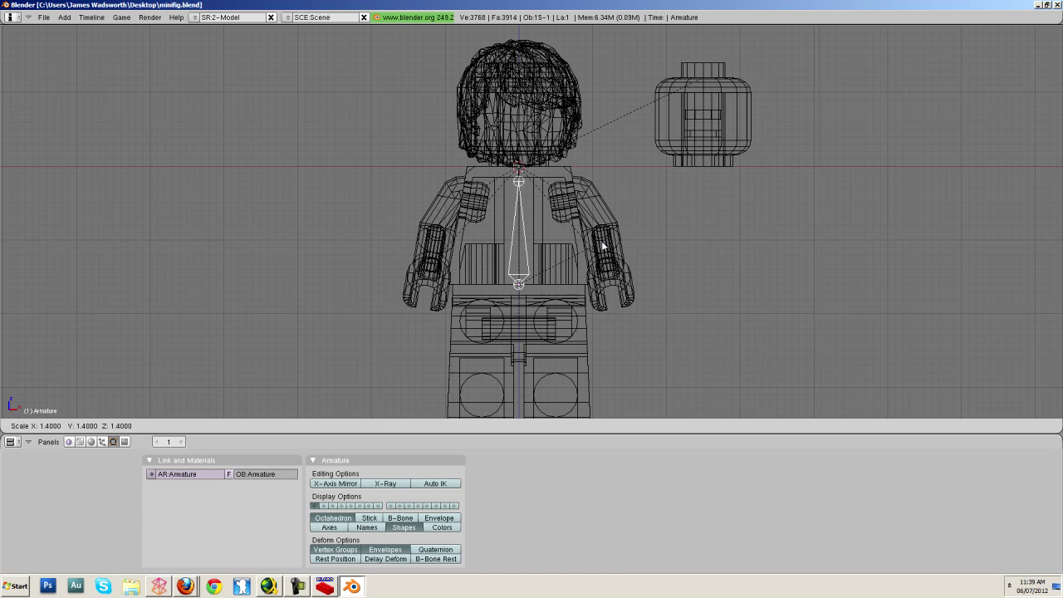
left_click(603, 247)
Extrude a neck bone about 0.3 units up from the body bone's tip, and a head bone about 1 unit above it.
right_click(524, 180)
right_click(521, 177)
key("Tab")
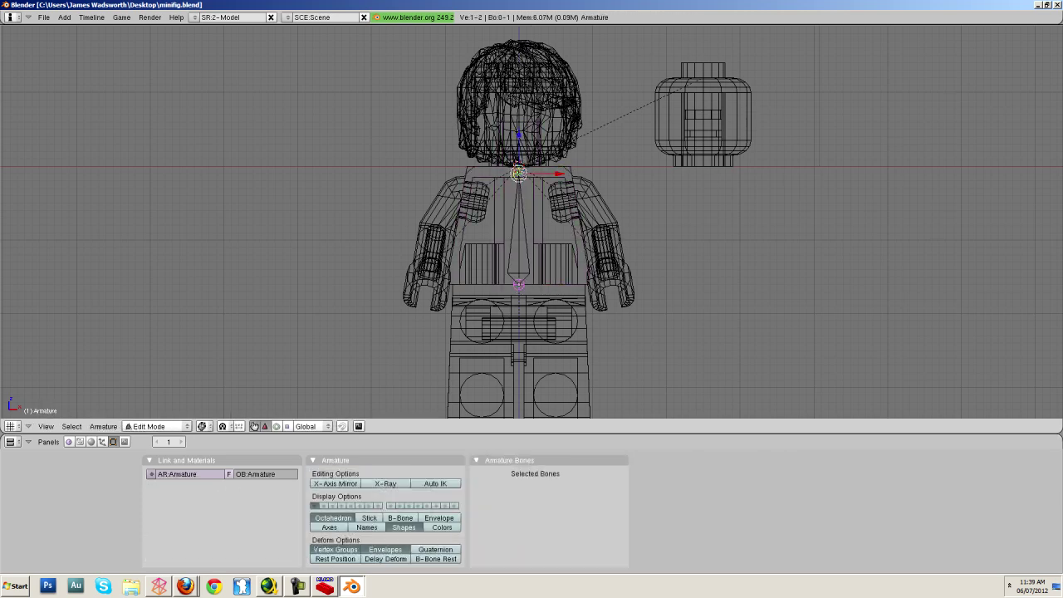
key("e")
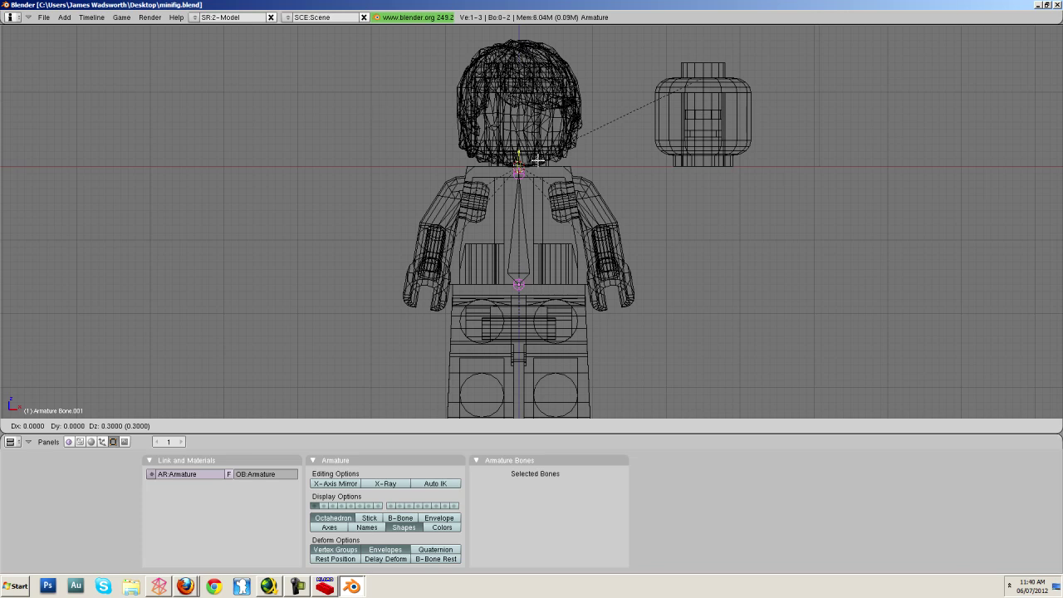
left_click(538, 160)
key("a")
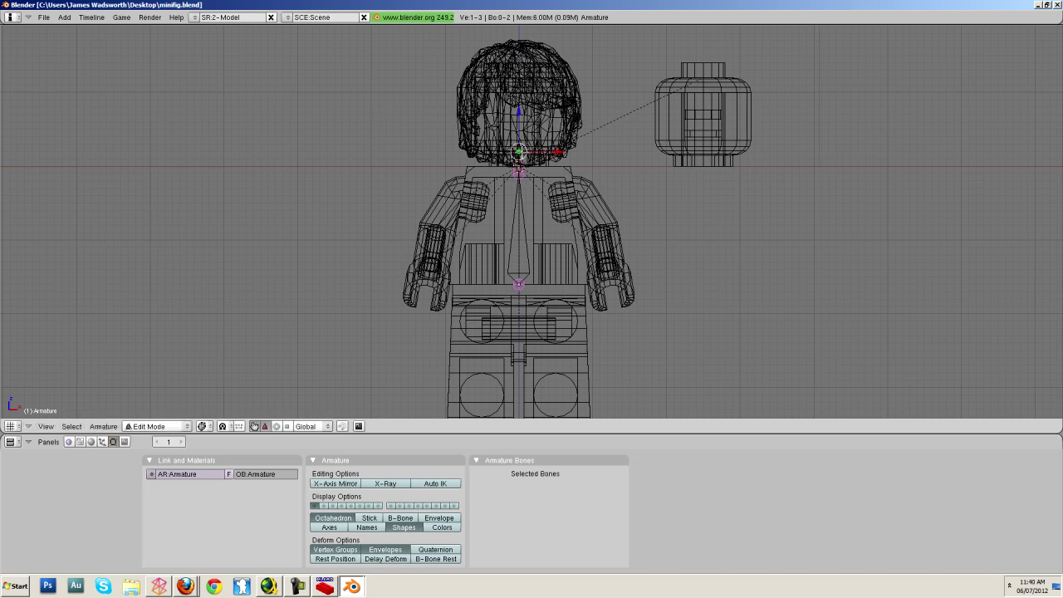
key("e")
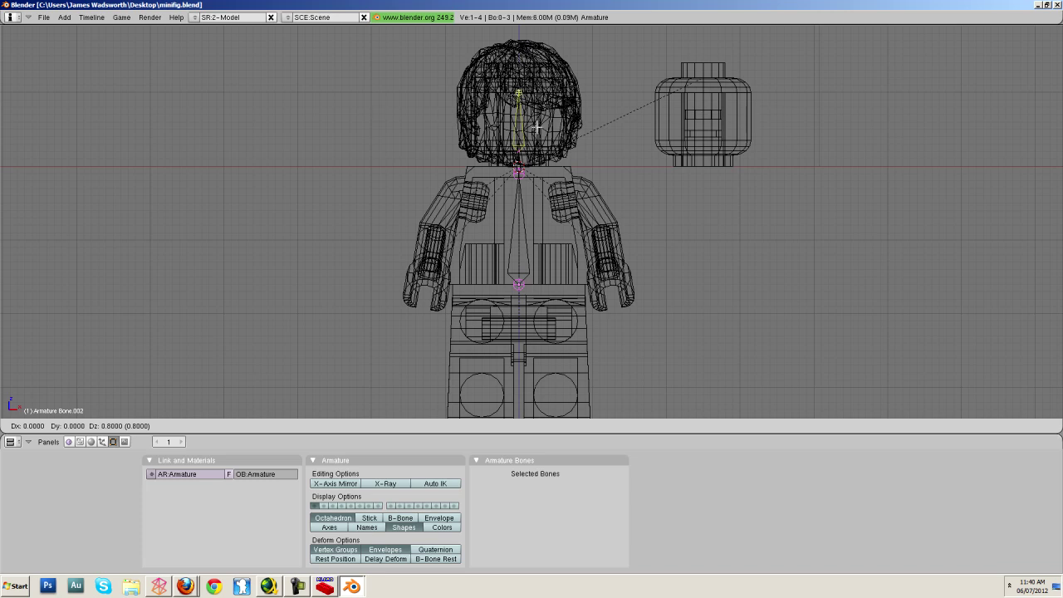
left_click(536, 110)
Duplicate the body bone, rotate the copy about 80 degrees and place it across the minifig's left shoulder.
right_click(525, 155)
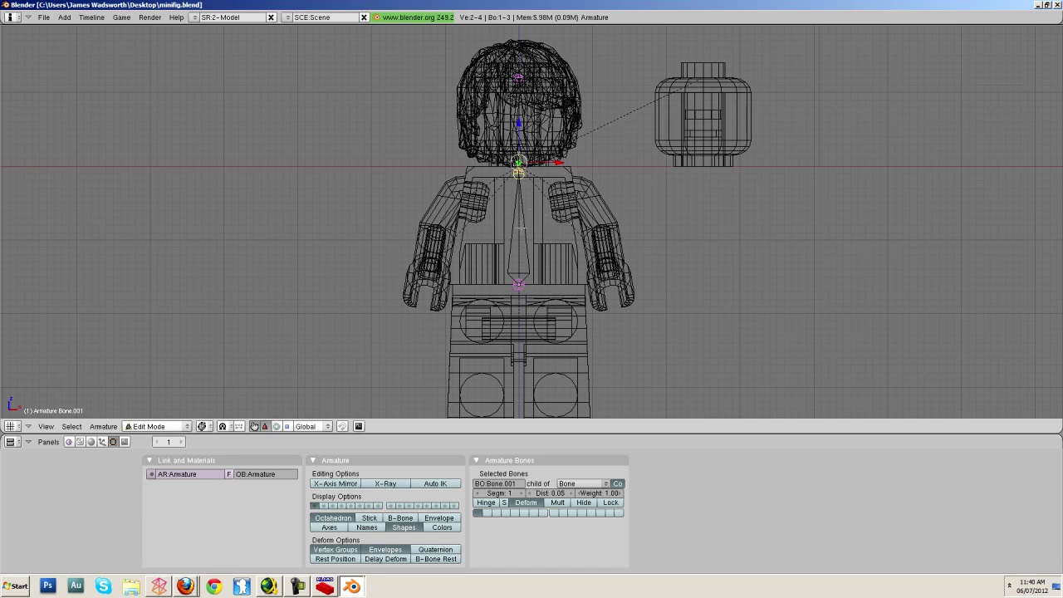
right_click(518, 174)
right_click(519, 223)
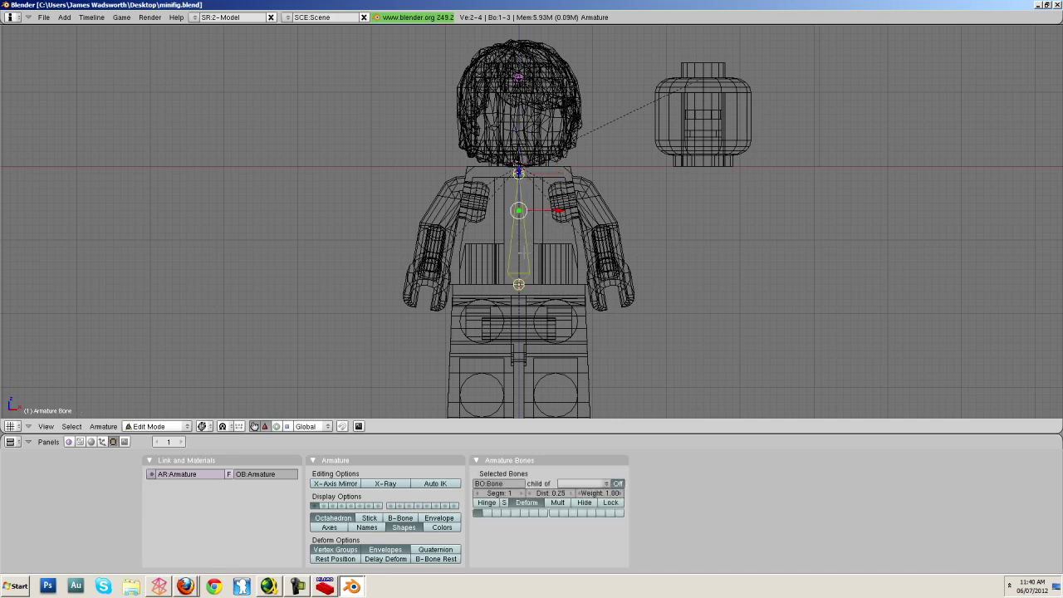
key("shift+d")
left_click(564, 241)
key("r")
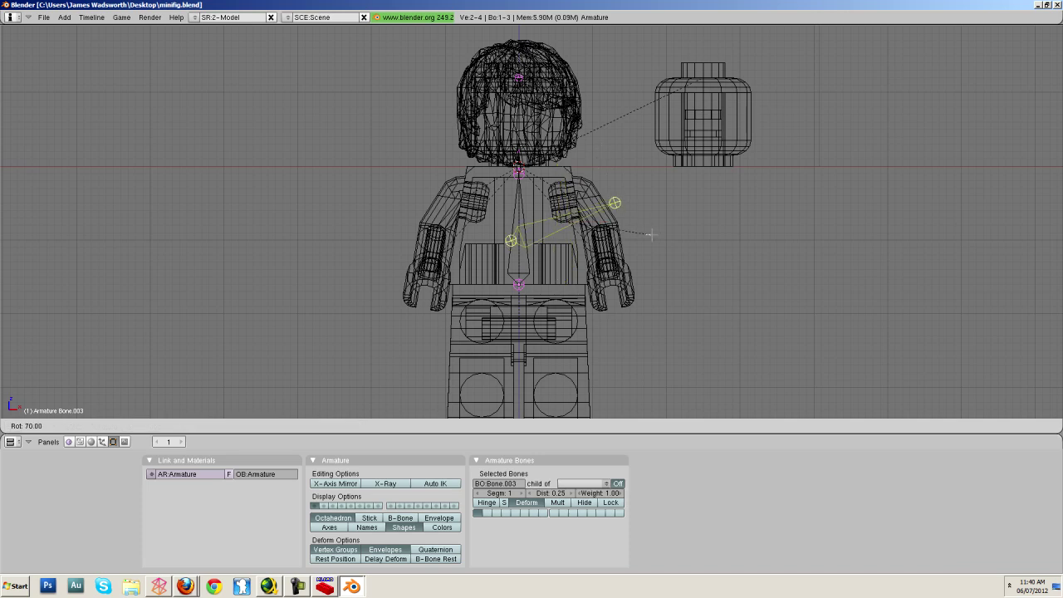
left_click(656, 233)
key("g")
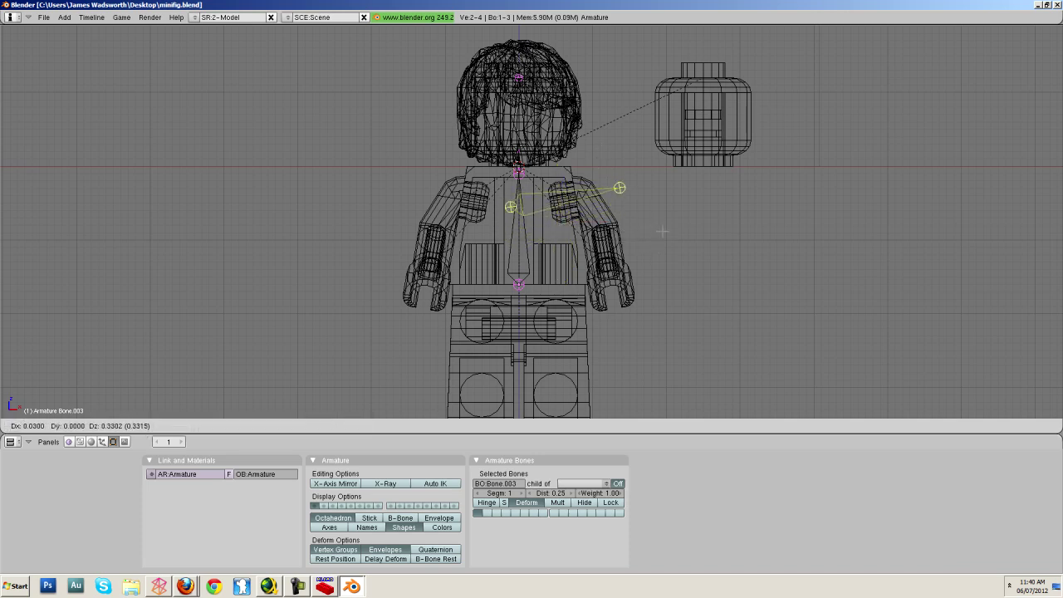
left_click(662, 232)
Scale the left shoulder bone to about 0.4 and centre it in the shoulder joint.
key("s")
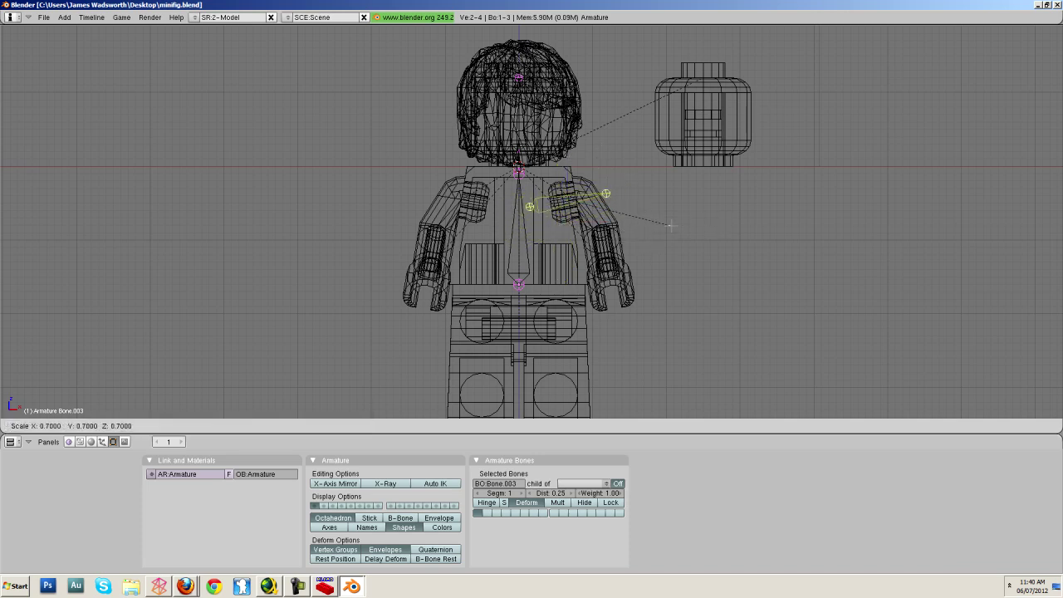
left_click(629, 224)
key("g")
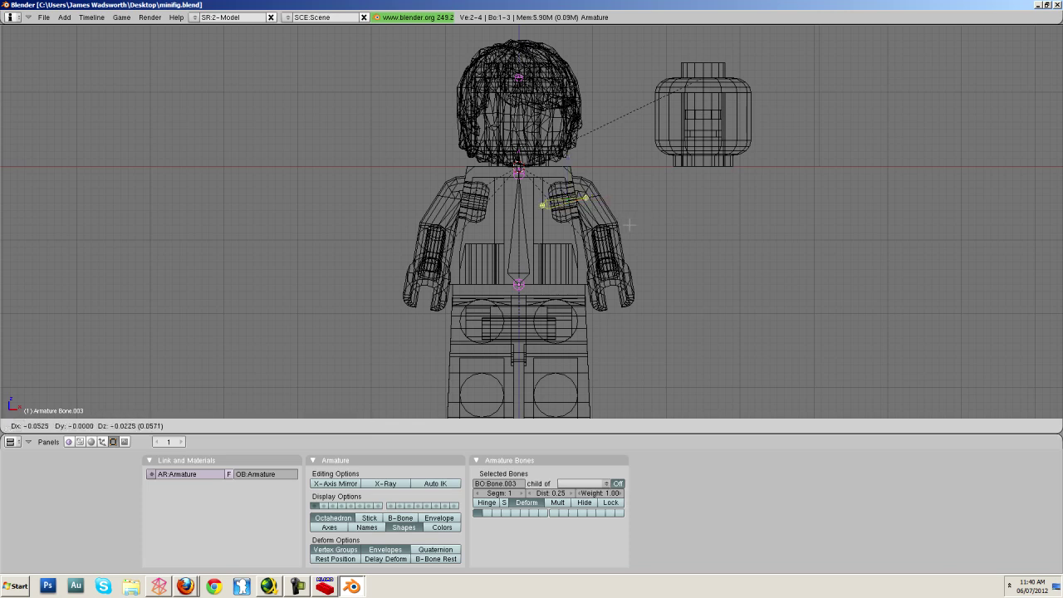
left_click(629, 224)
Duplicate the left shoulder bone, flip the copy along X and move it about -1.23 units in X into the right shoulder.
key("shift+d")
right_click(705, 224)
key("s")
key("x")
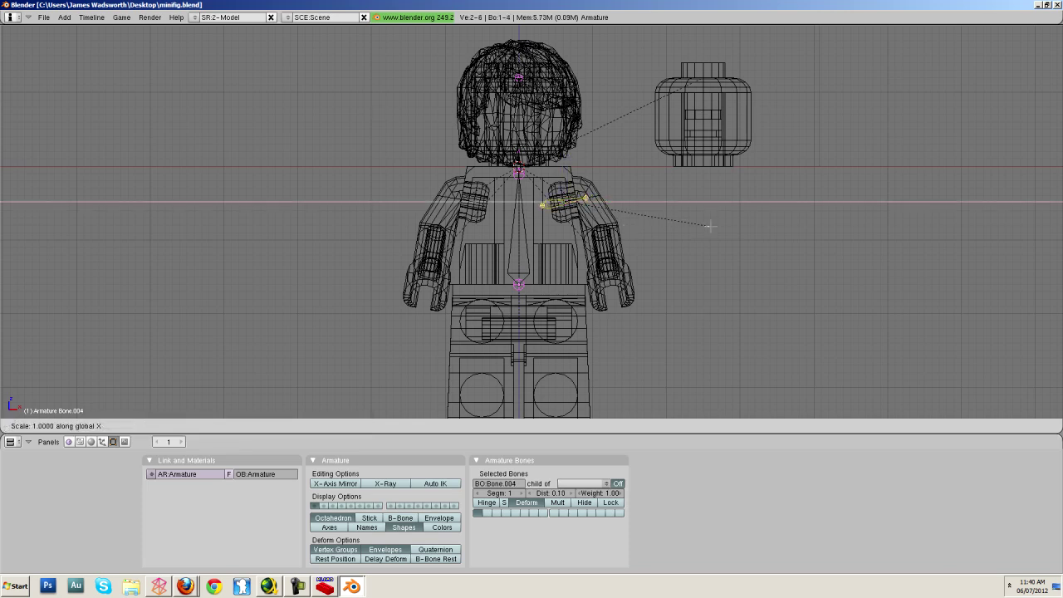
left_click(424, 226)
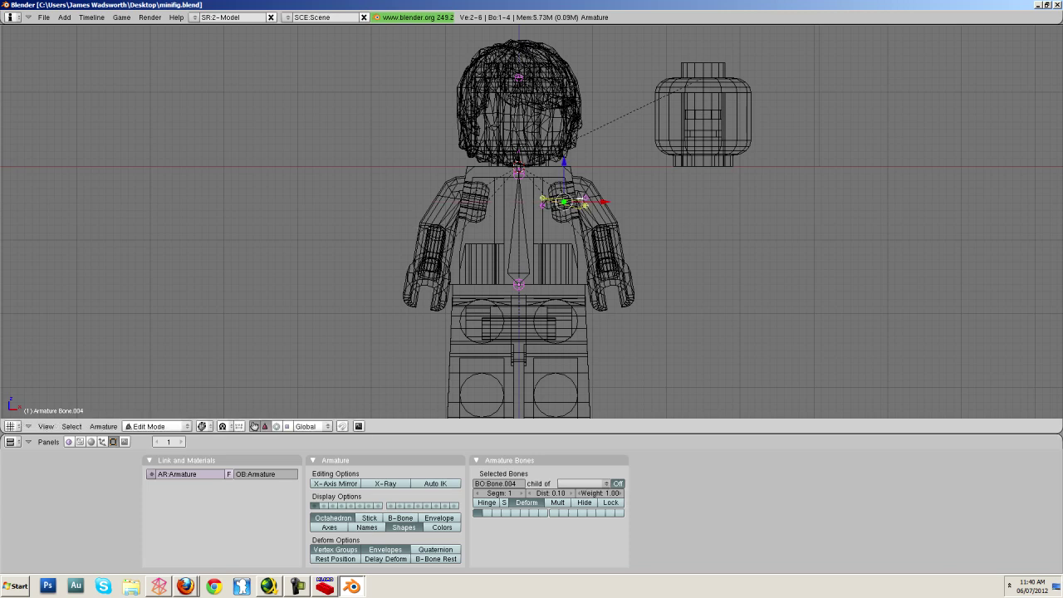
key("shift+d")
key("x")
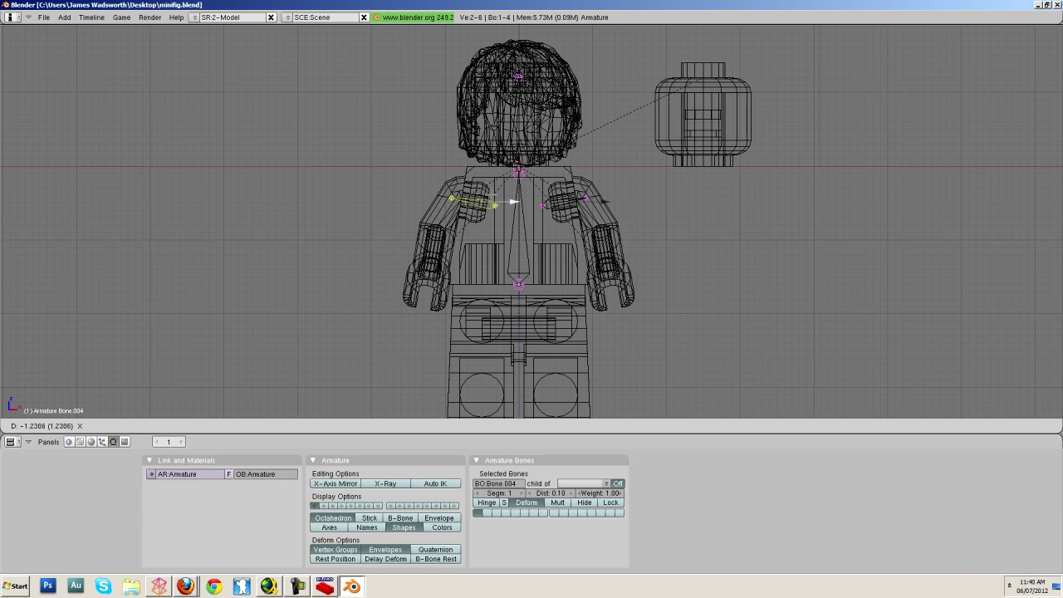
left_click(492, 191)
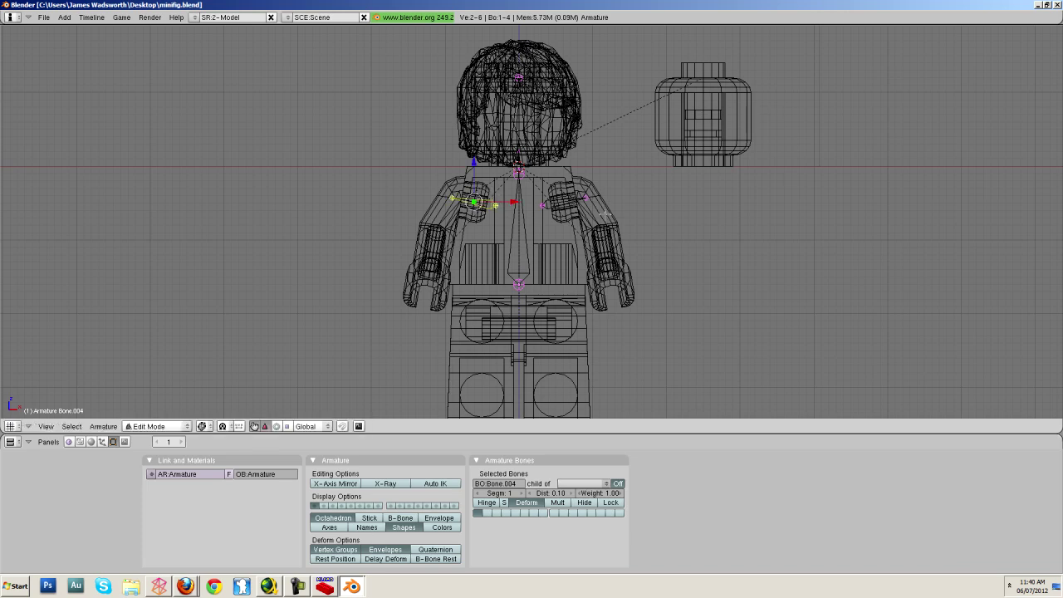
key("KP_3")
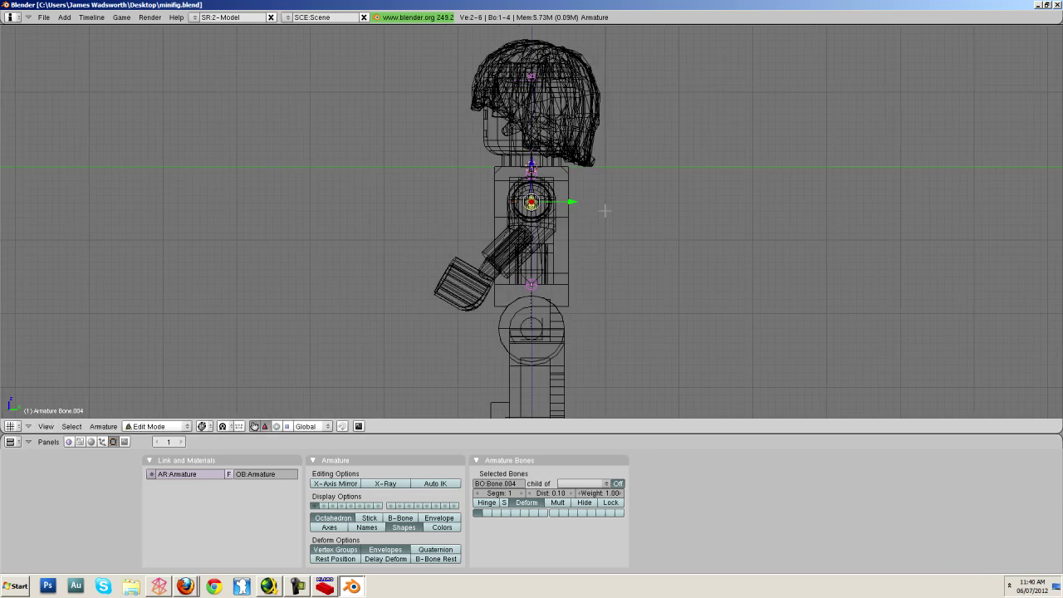
key("KP_1")
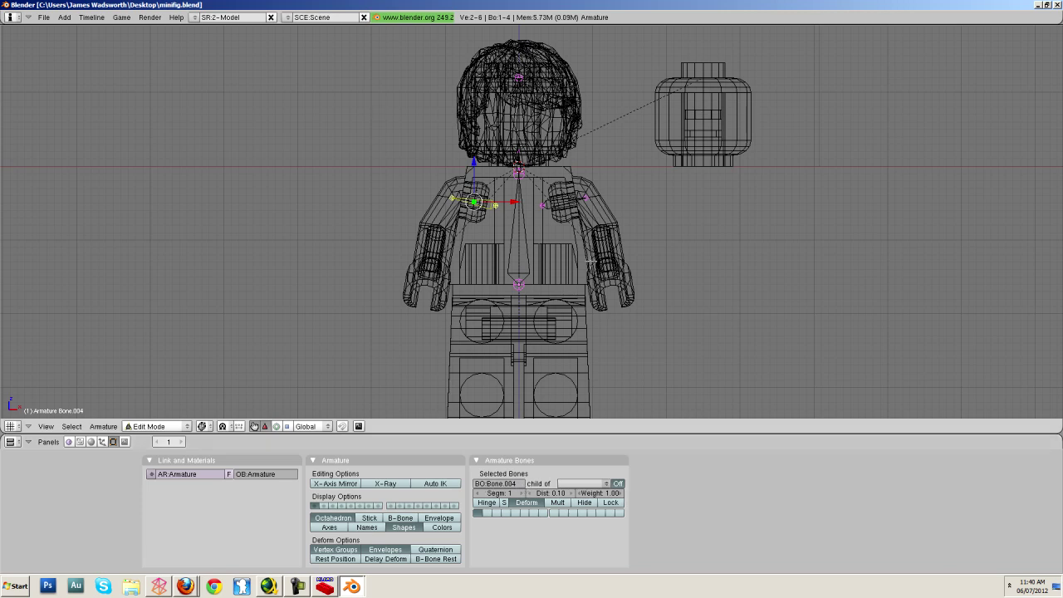
Rename the torso's bone as body.
right_click(525, 200)
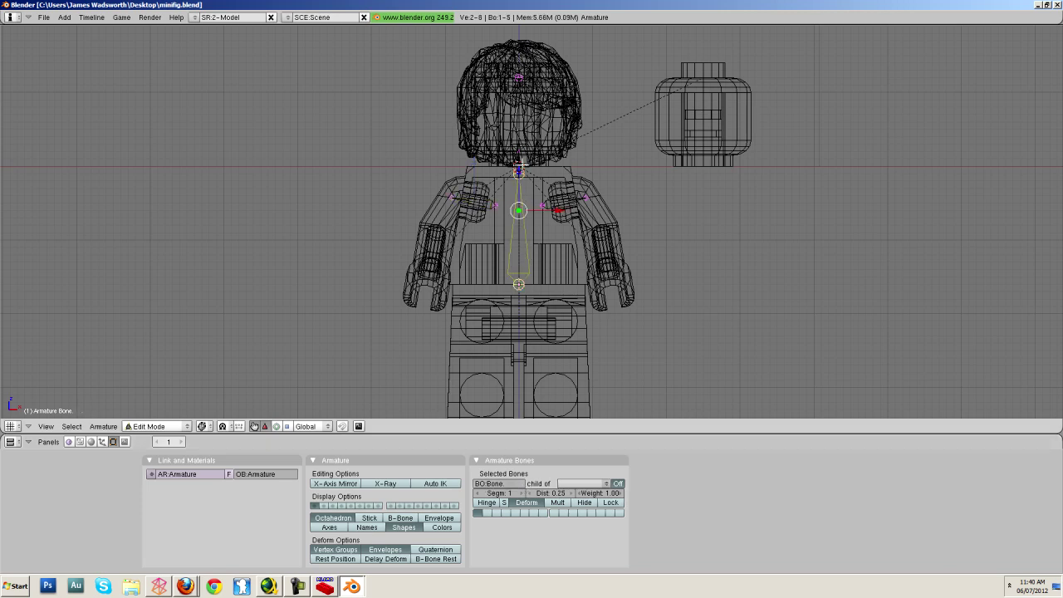
left_click(515, 483)
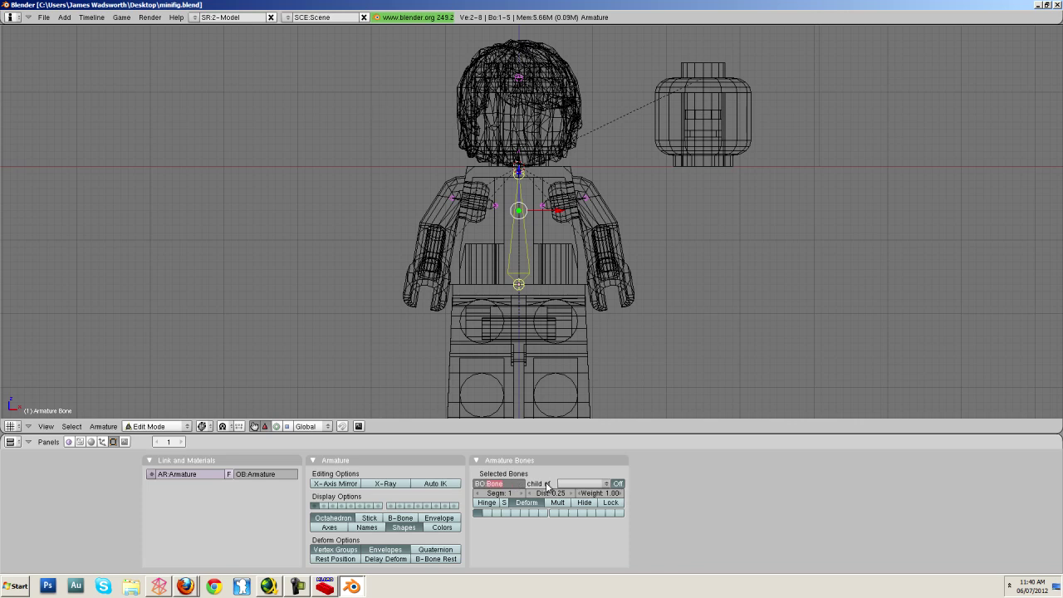
type("body")
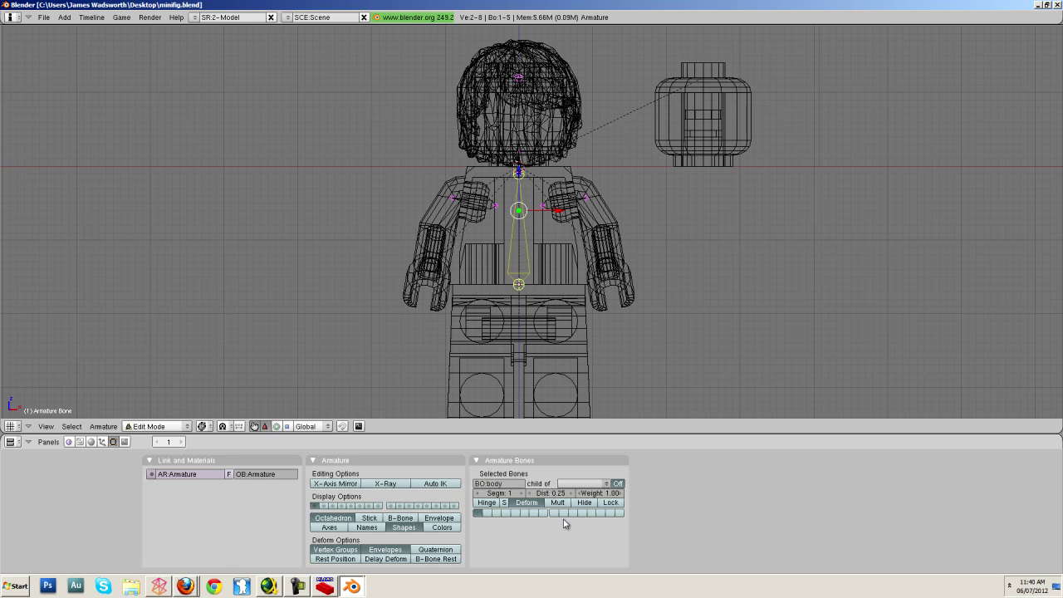
key("Return")
Rename the short bone at the minifig's neck as neck and the bone inside its head as head.
right_click(518, 165)
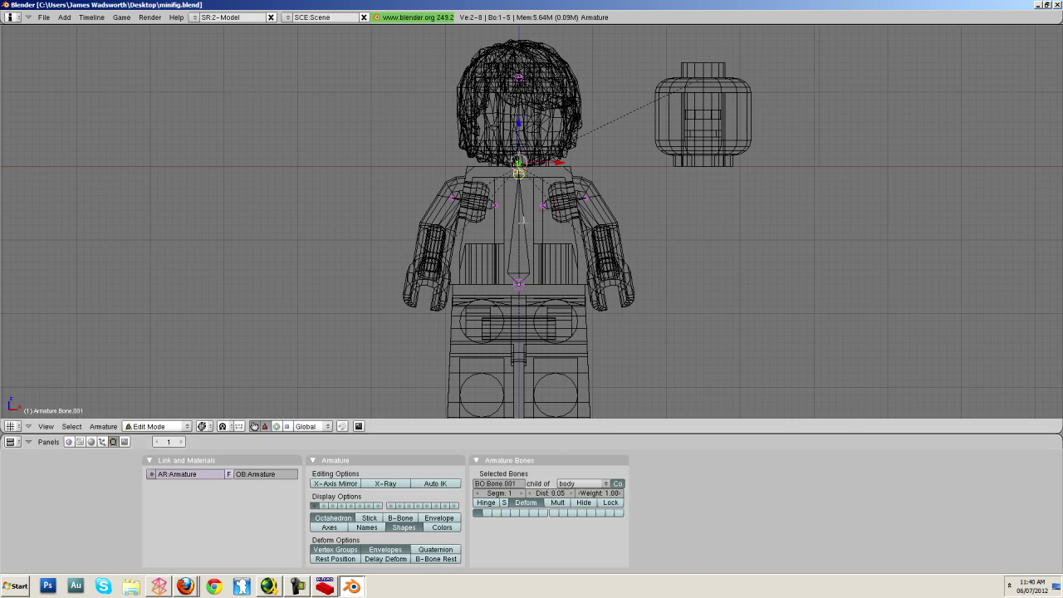
left_click(506, 484)
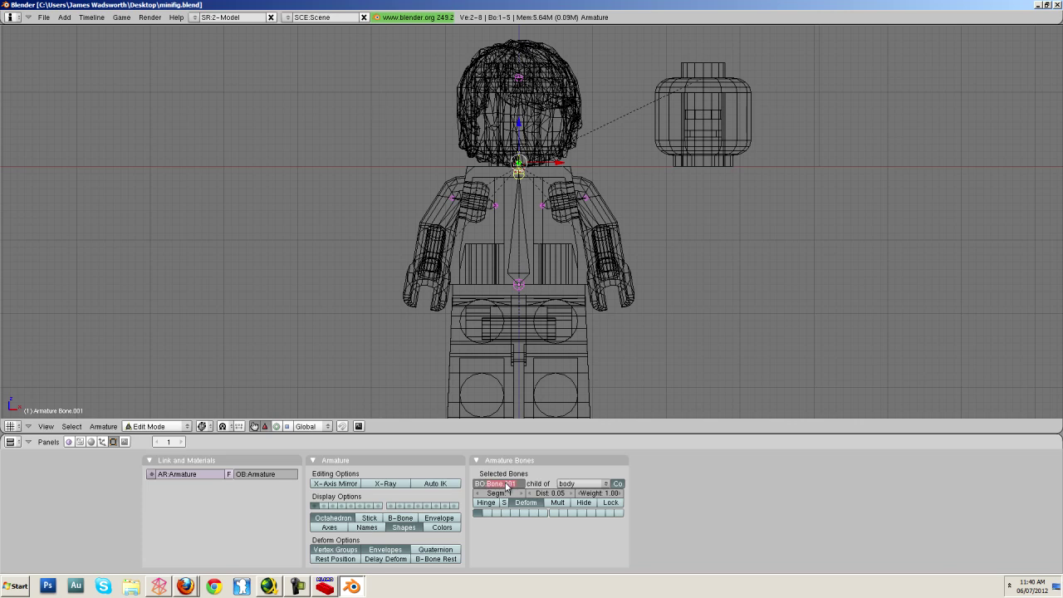
type("neck")
key("Return")
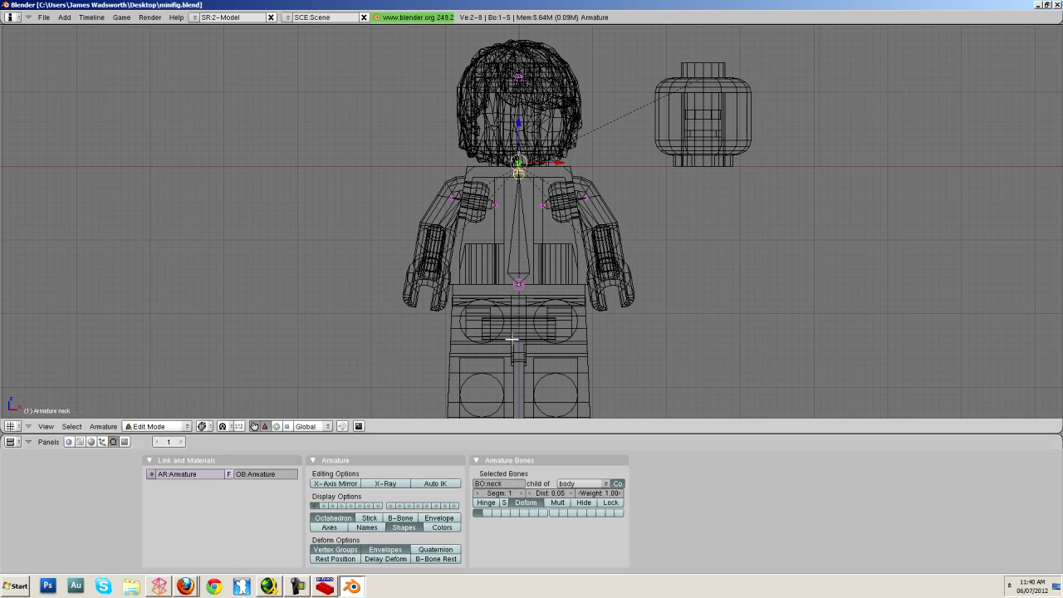
right_click(515, 141)
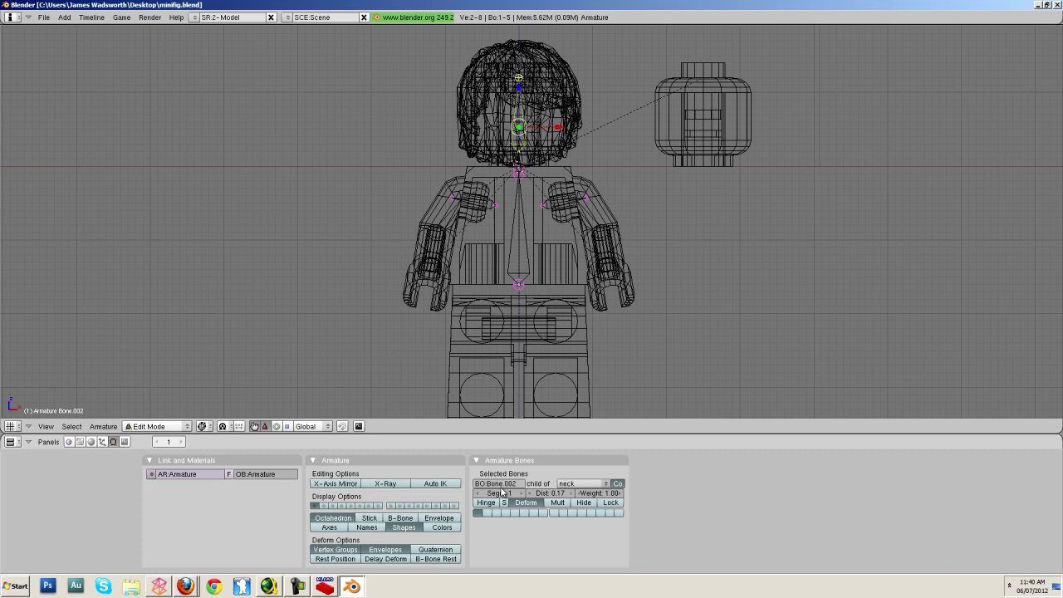
left_click(500, 487)
type("head")
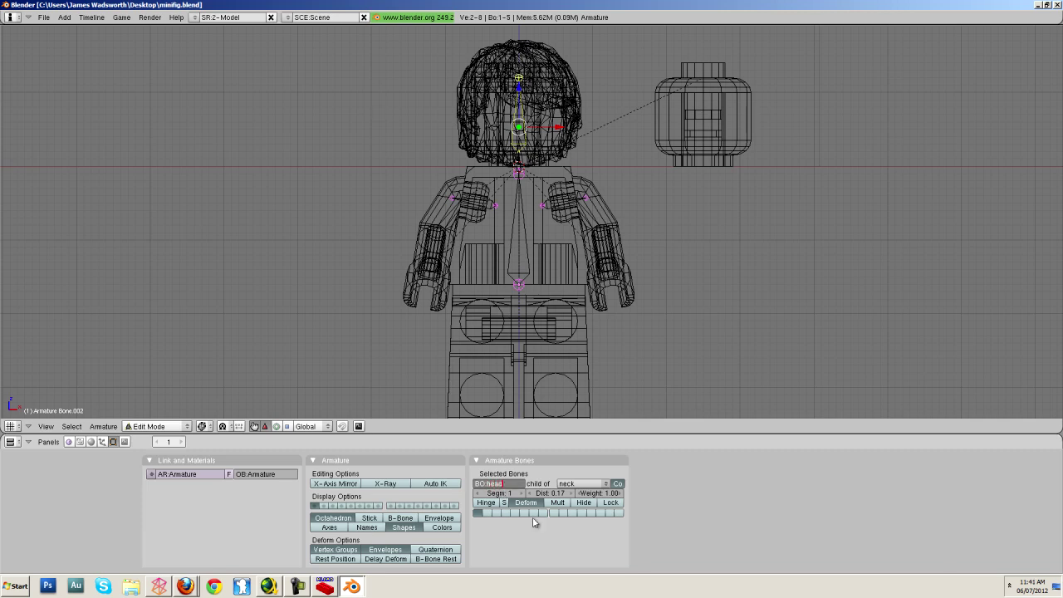
key("Return")
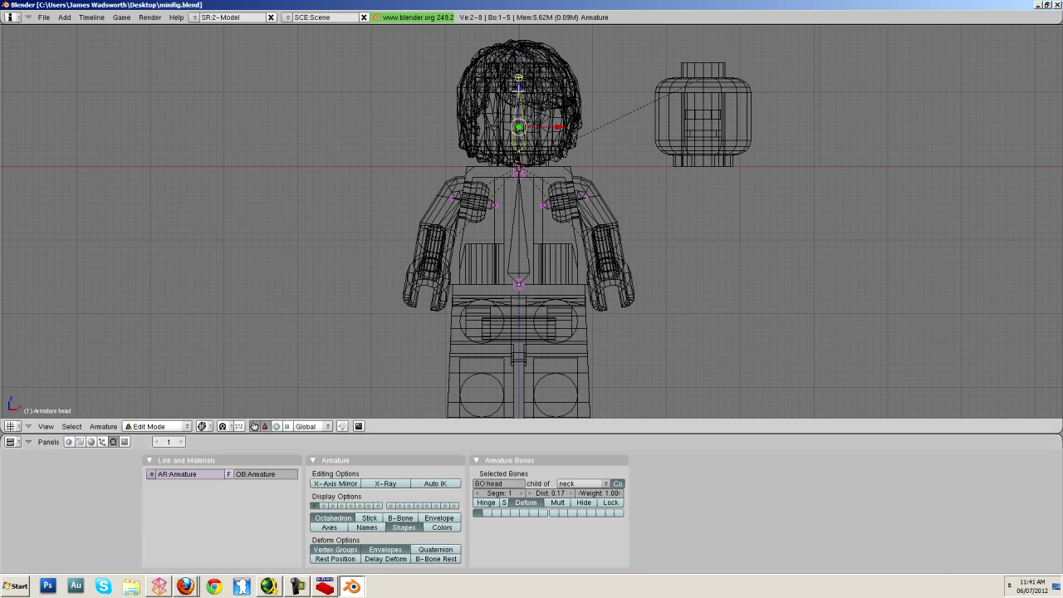
Duplicate the head bone, rotate the copy so it runs horizontally front to back, and place it inside the upper part of the hair.
key("shift+d")
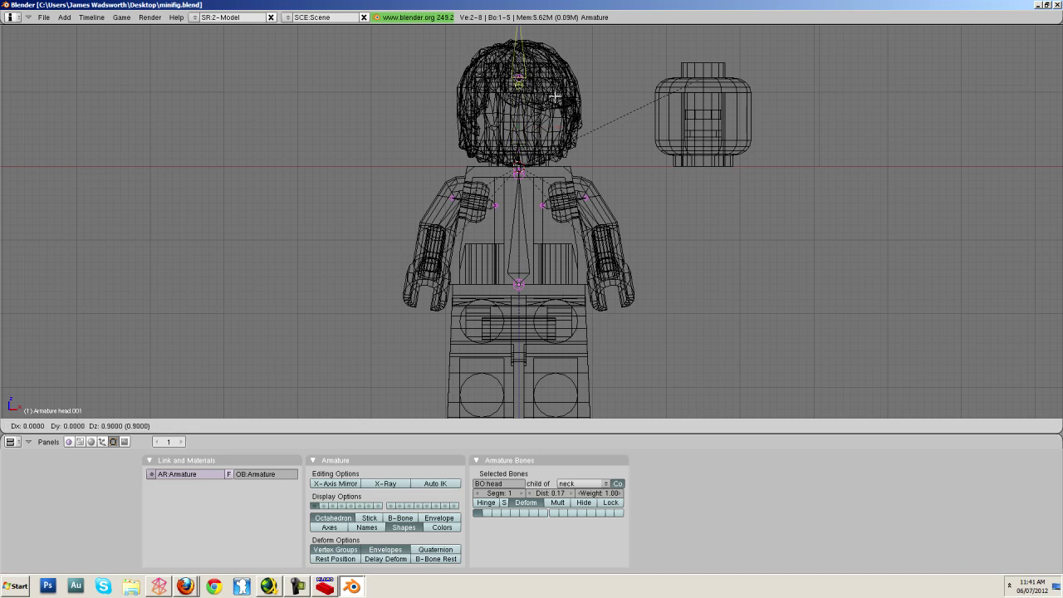
left_click(555, 97)
key("KP_3")
key("r")
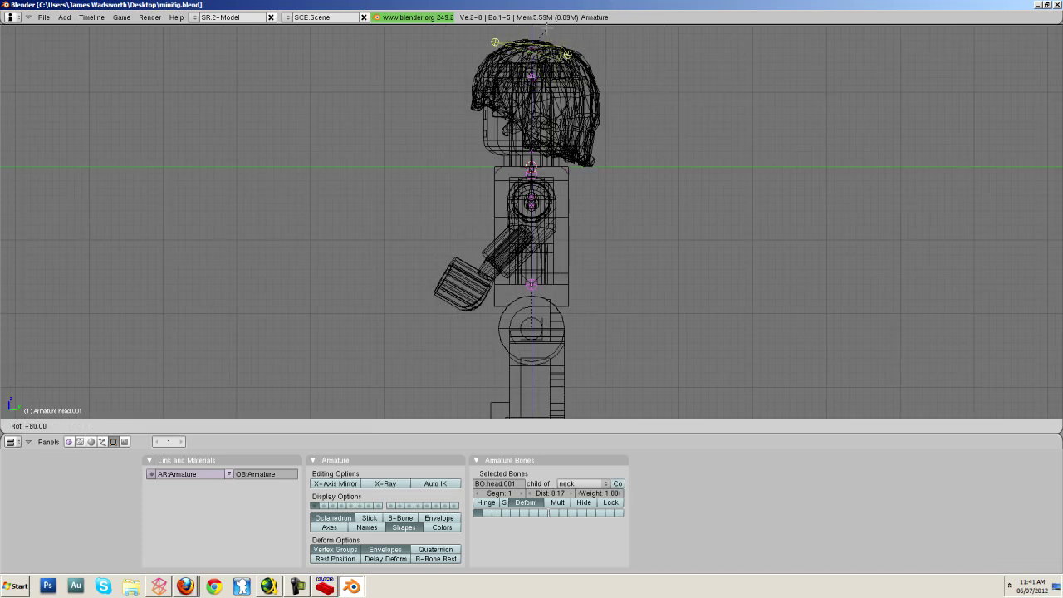
left_click(586, 24)
key("r")
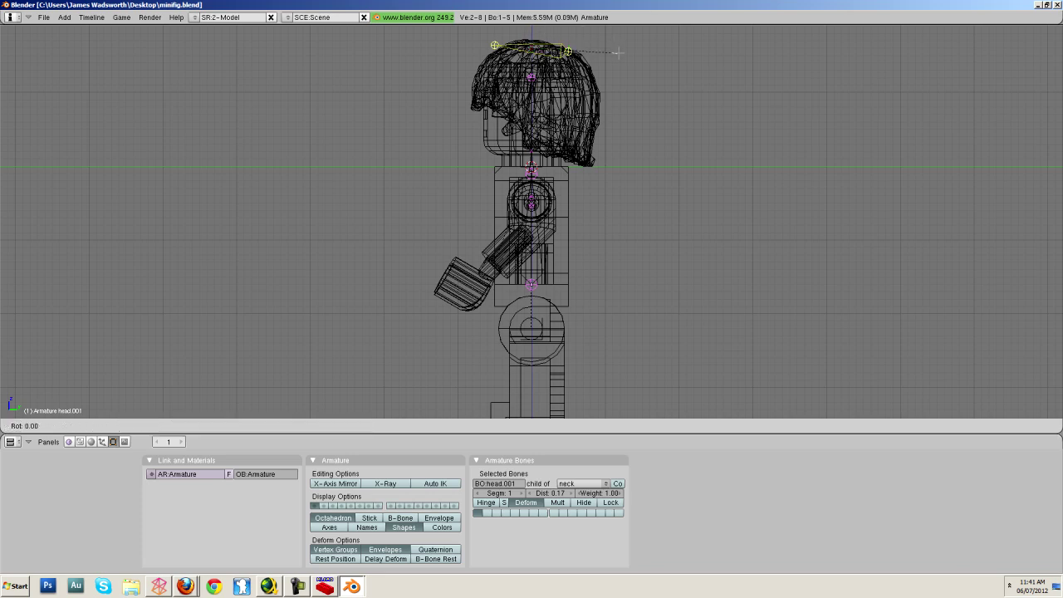
left_click(617, 46)
key("g")
left_click(619, 64)
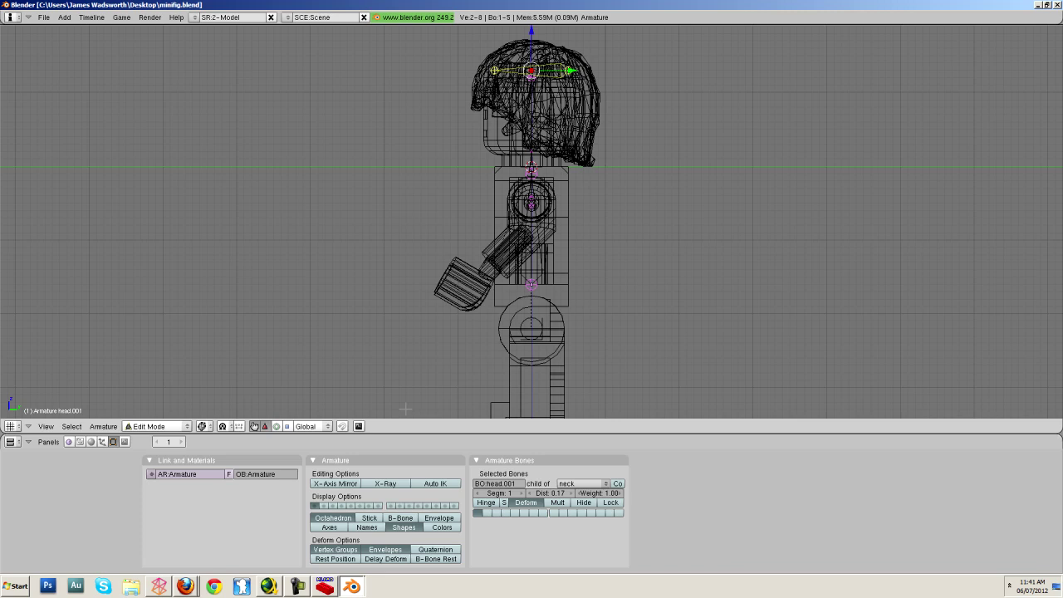
Rename the duplicated bone as hair and make it a child of head.
left_click(513, 485)
type("he")
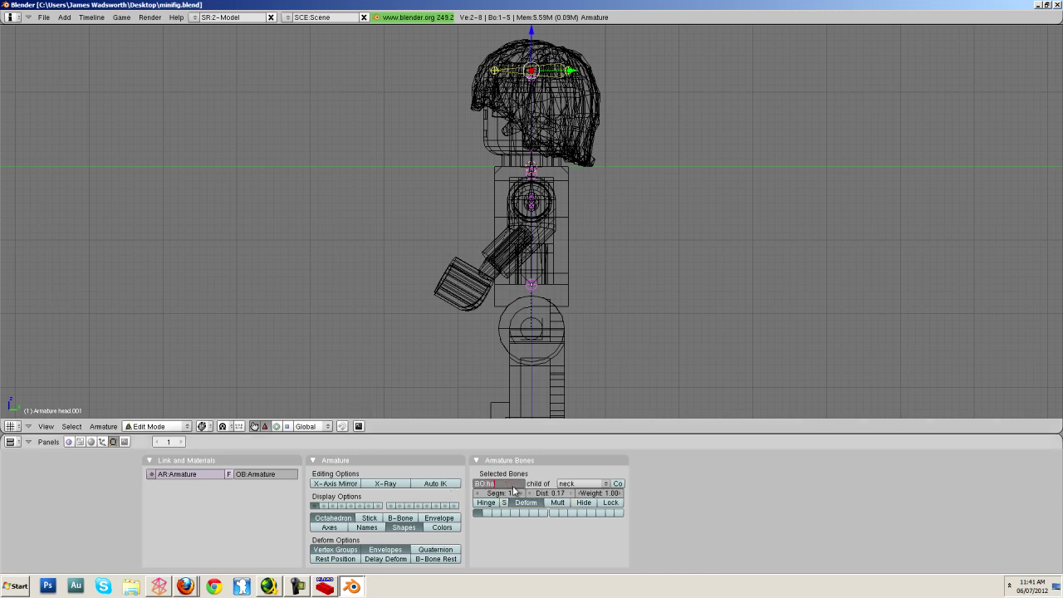
type("ir")
key("Return")
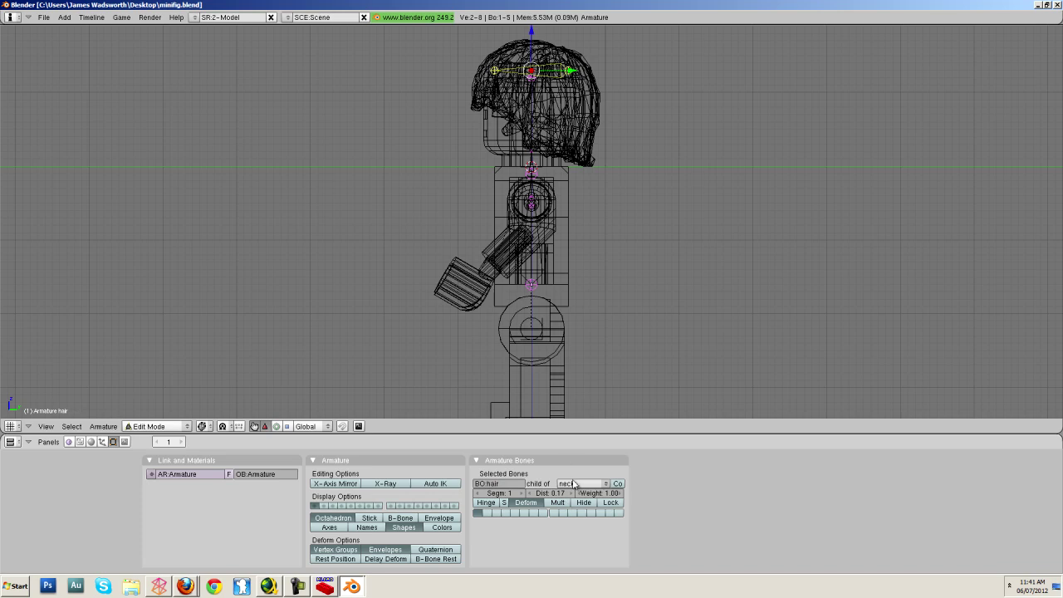
left_click(581, 484)
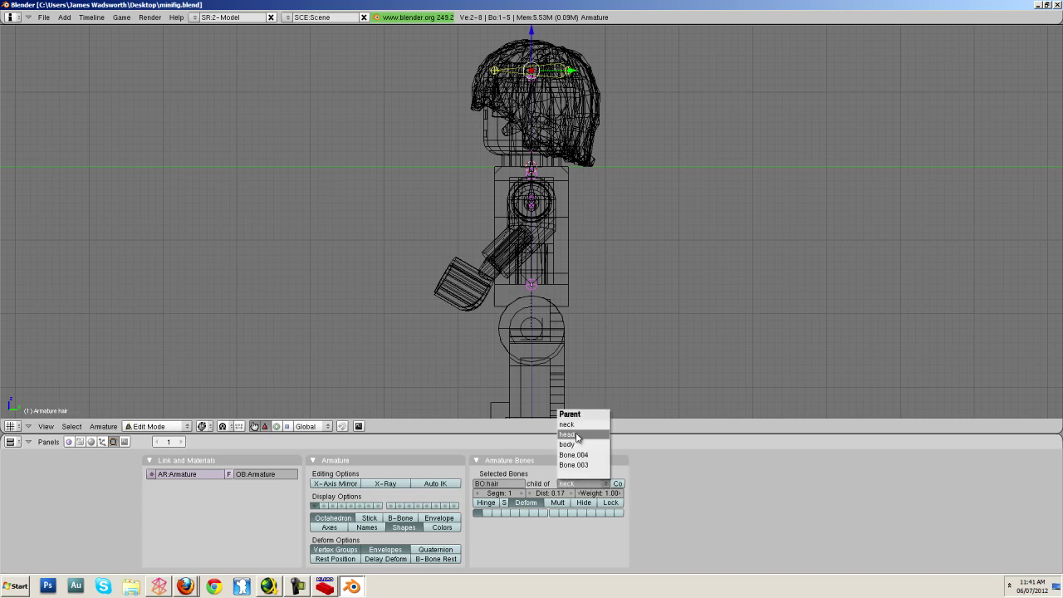
left_click(577, 436)
Duplicate the left shoulder bone, move the copy to the left forearm and rotate it in front view to point down toward the hand.
key("KP_1")
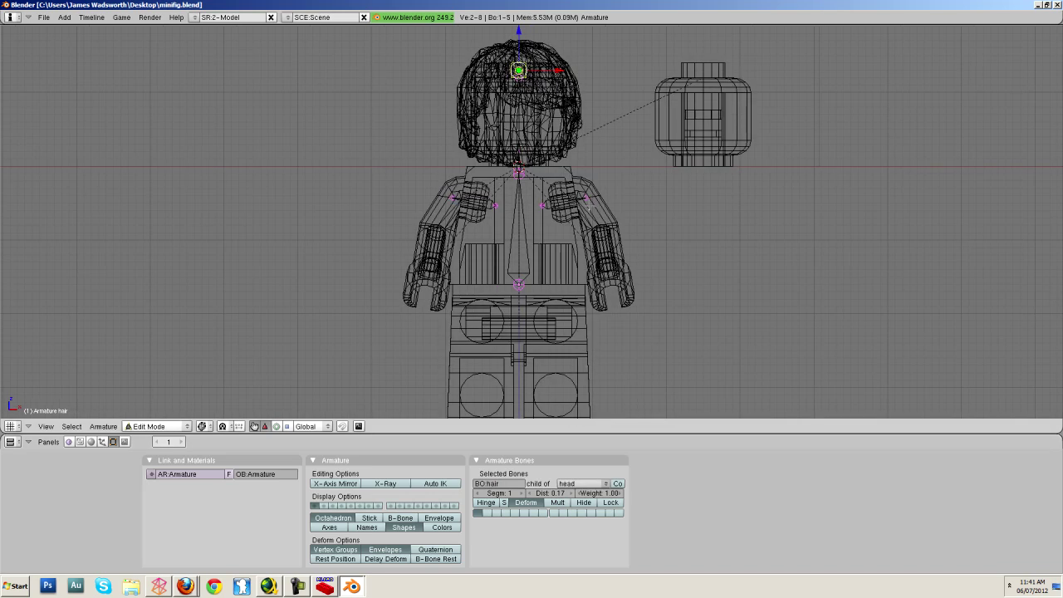
right_click(573, 196)
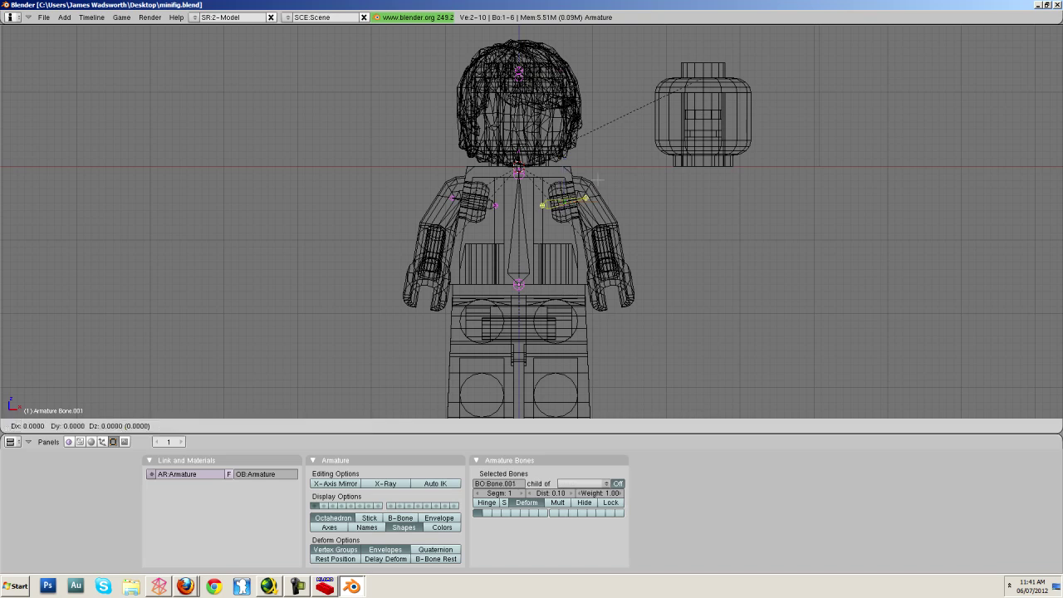
right_click(611, 238)
key("r")
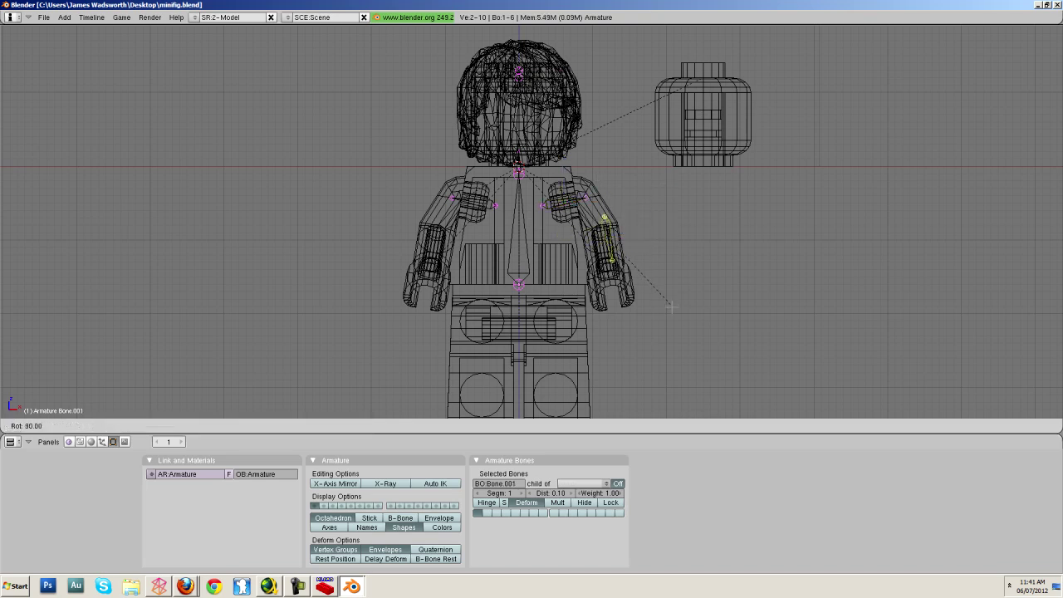
key("g")
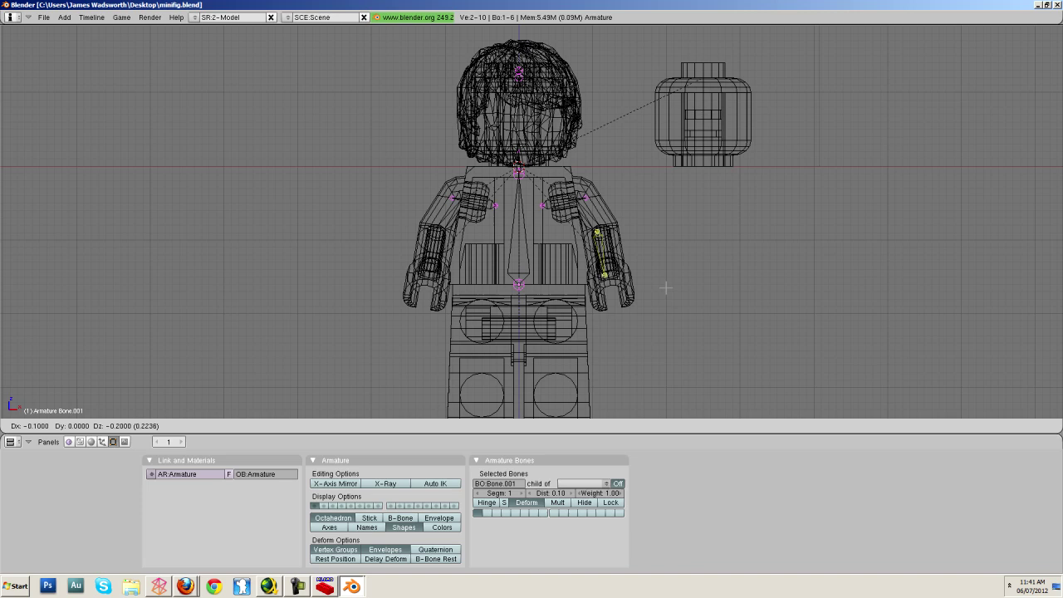
left_click(665, 288)
In side view, rotate and move the left forearm bone so it follows the slanted forearm toward the hand.
key("KP_3")
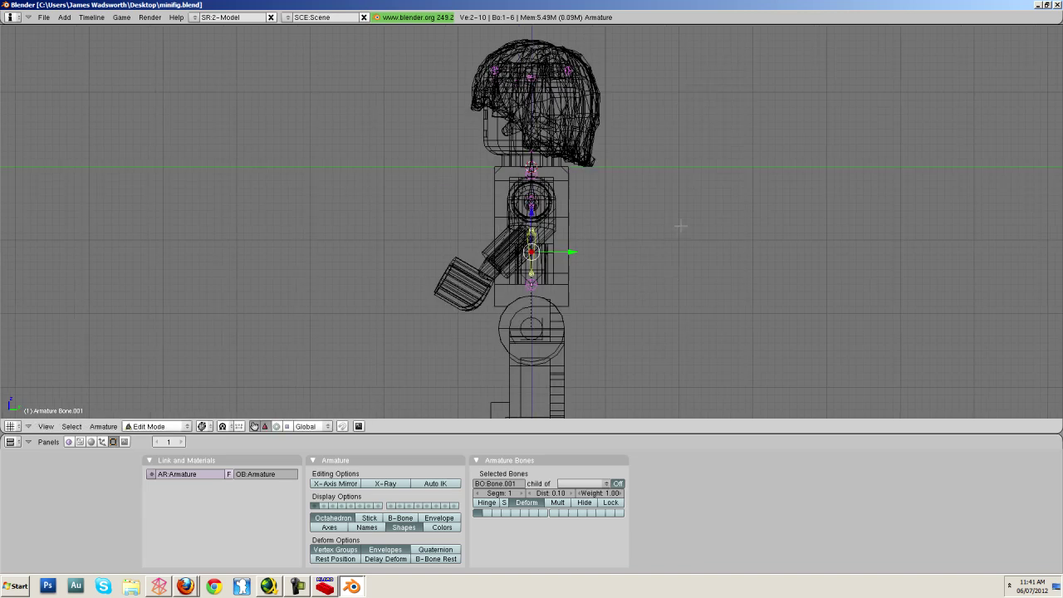
key("r")
left_click(668, 333)
key("g")
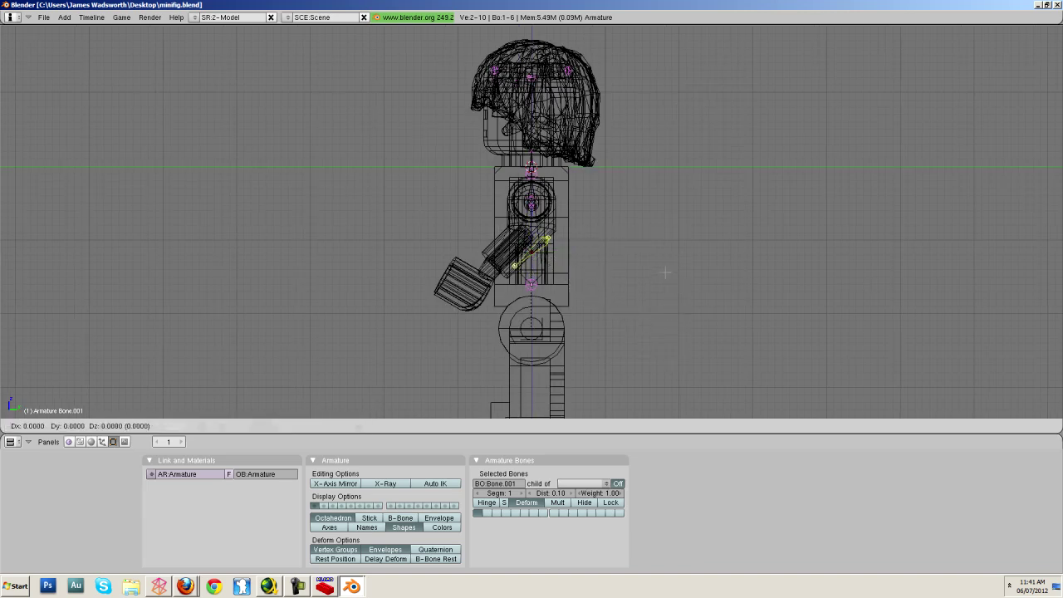
left_click(640, 266)
key("r")
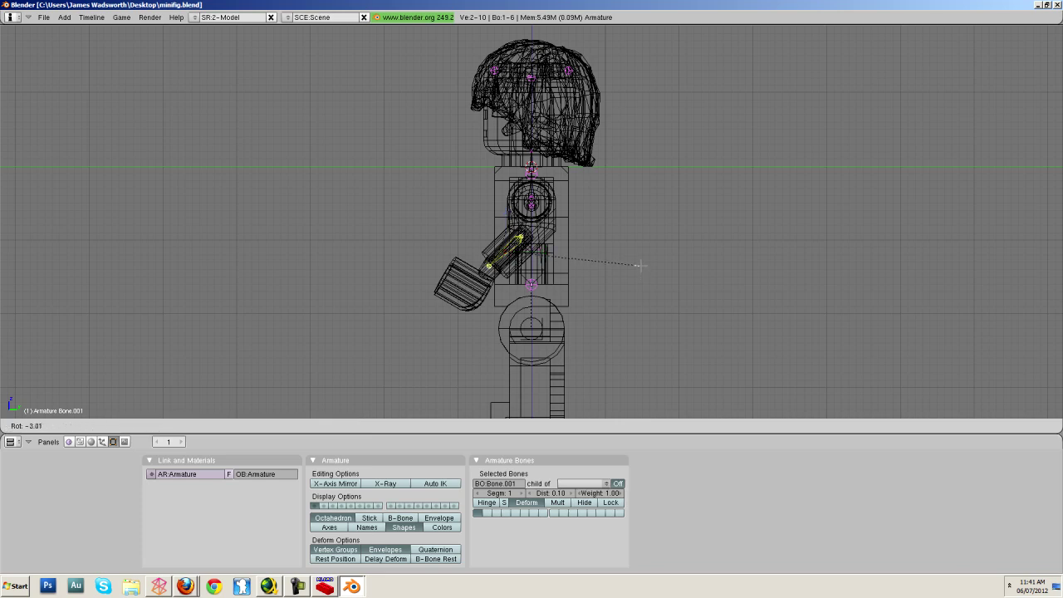
left_click(639, 265)
key("g")
left_click(639, 266)
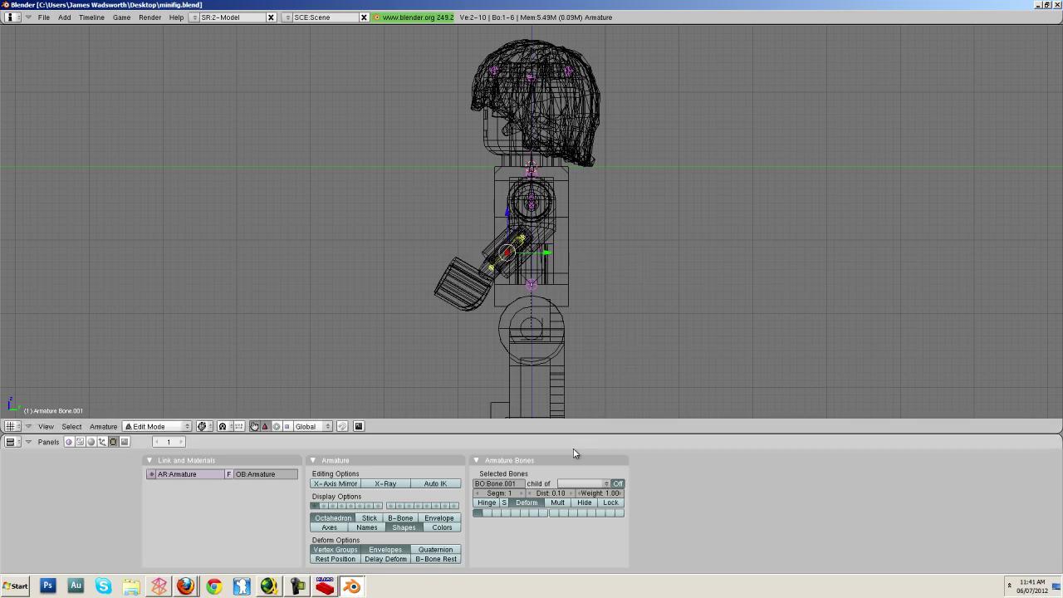
Rename the left forearm bone as l_hand and open its choice of parent bones.
left_click(515, 484)
type("l_hand")
key("Return")
left_click(583, 483)
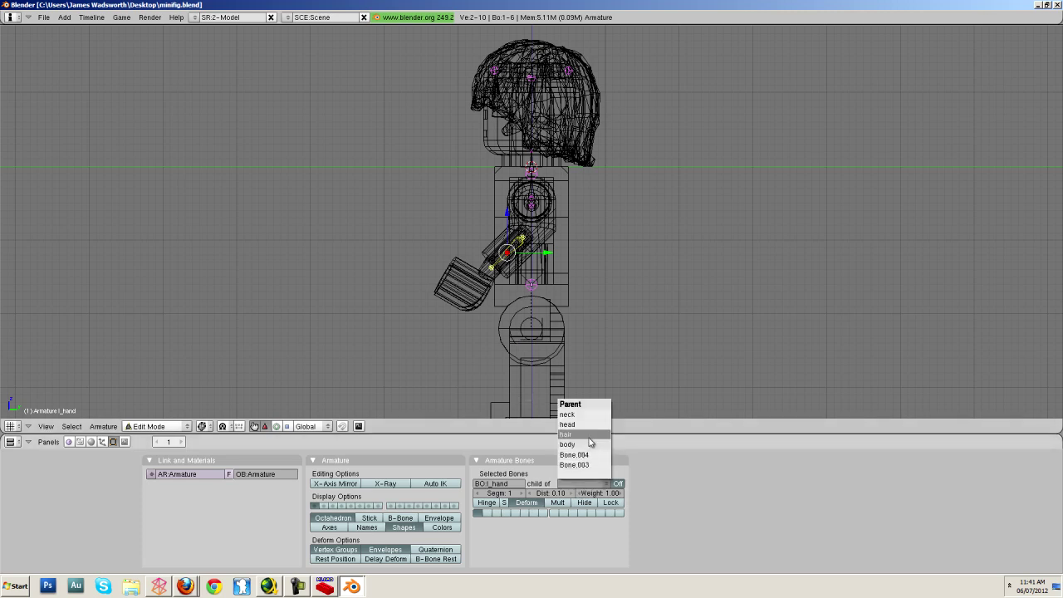
Rename the left shoulder bone as l_arm.
key("KP_1")
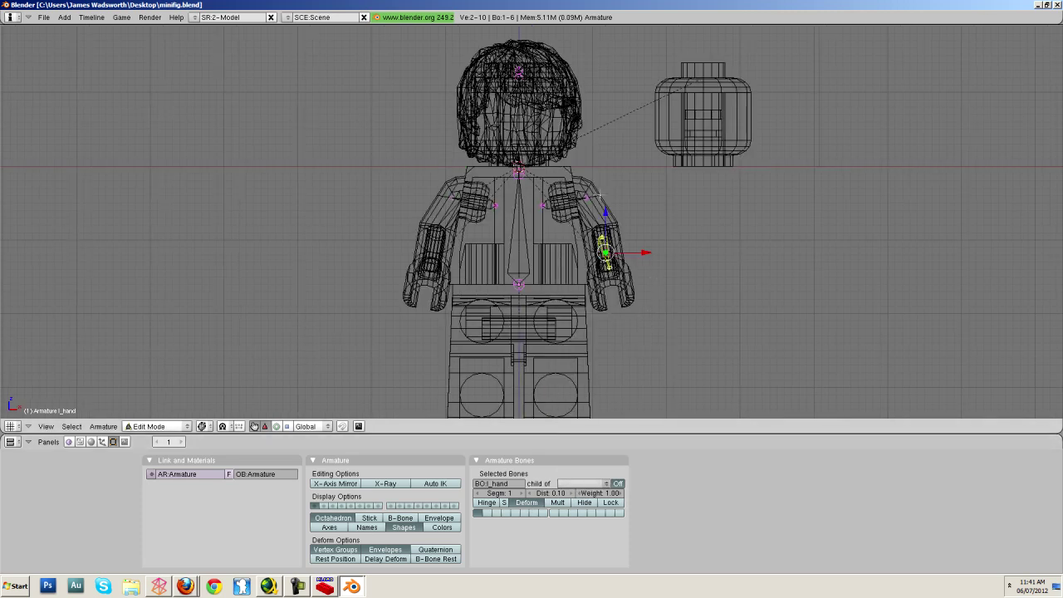
right_click(586, 194)
right_click(560, 202)
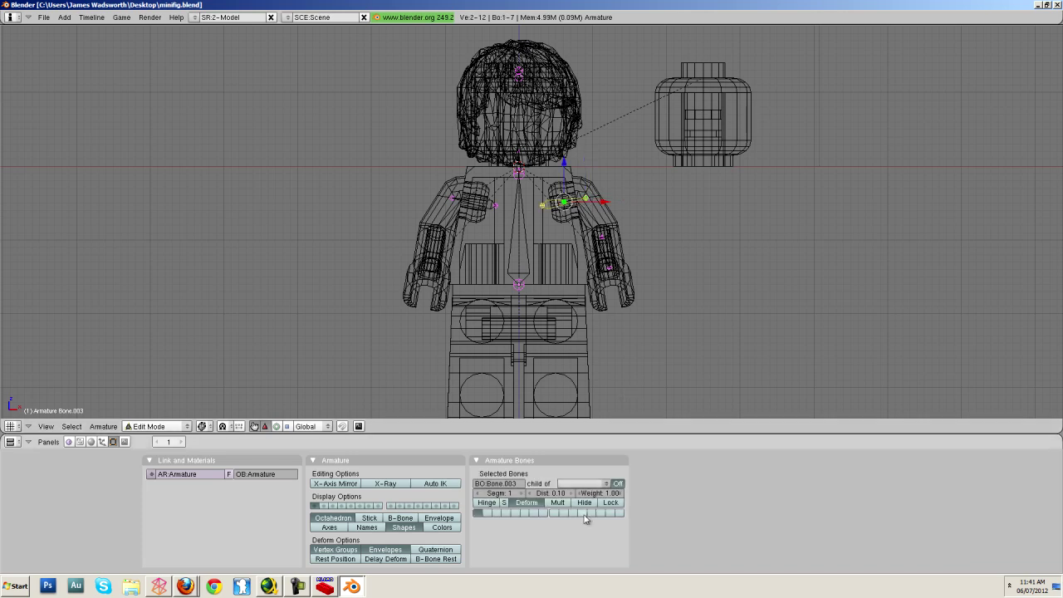
left_click(510, 485)
type("l_arm")
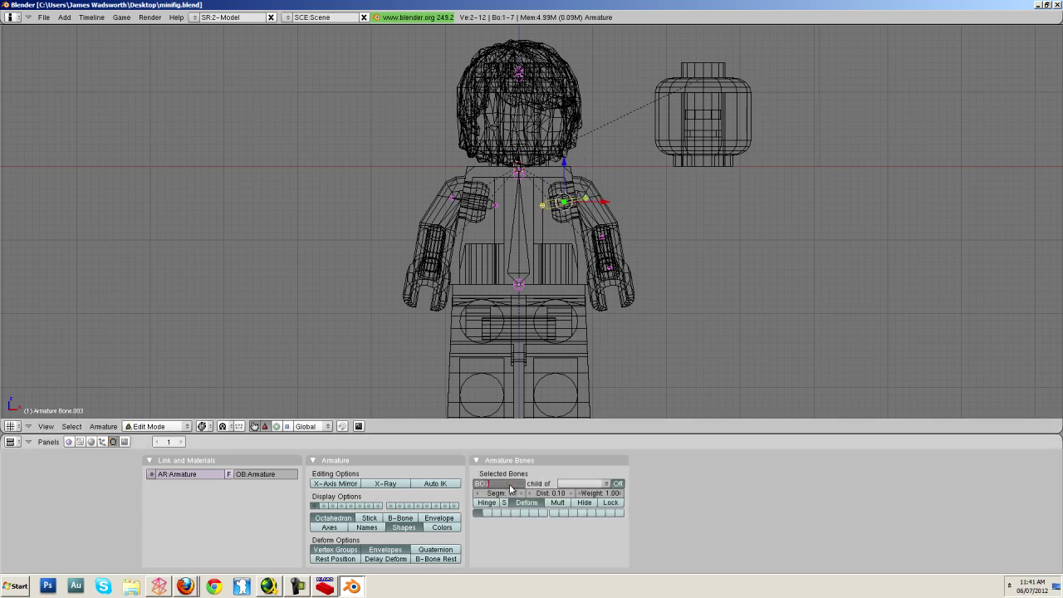
key("Return")
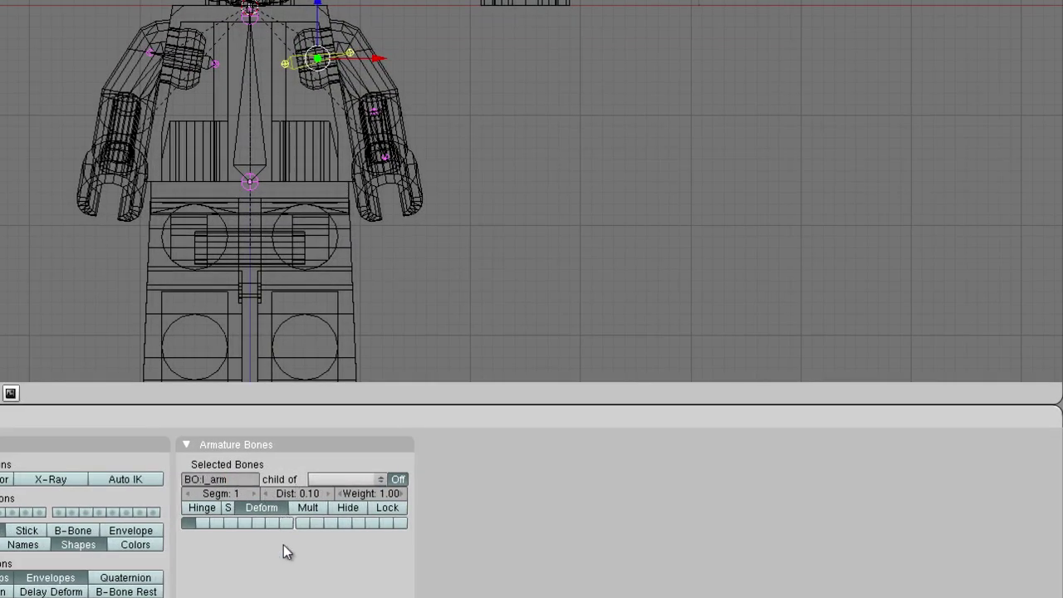
Make l_hand a child of l_arm, and l_arm a child of body.
right_click(380, 133)
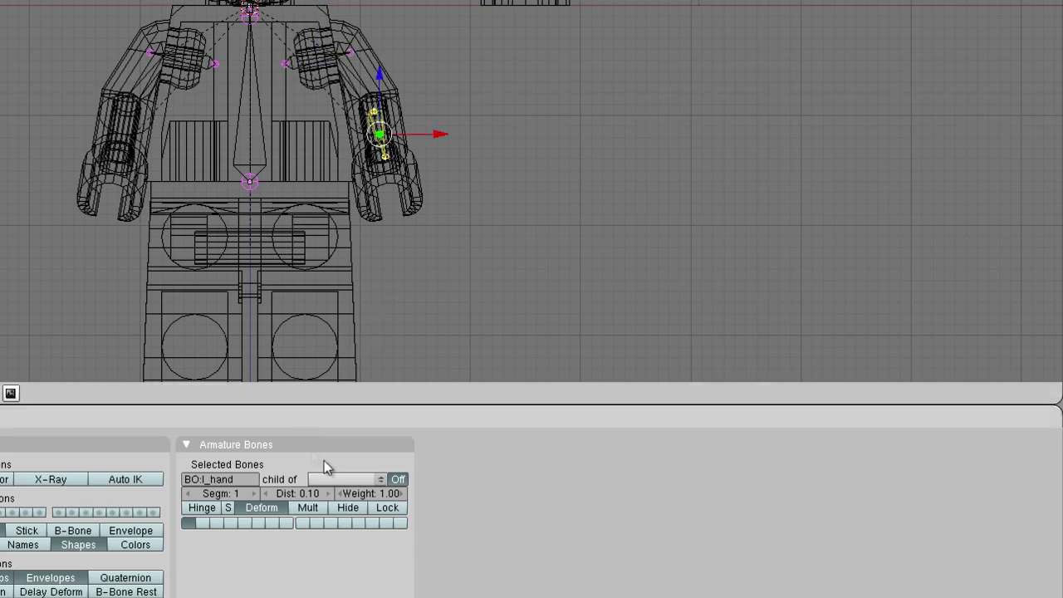
left_click(341, 479)
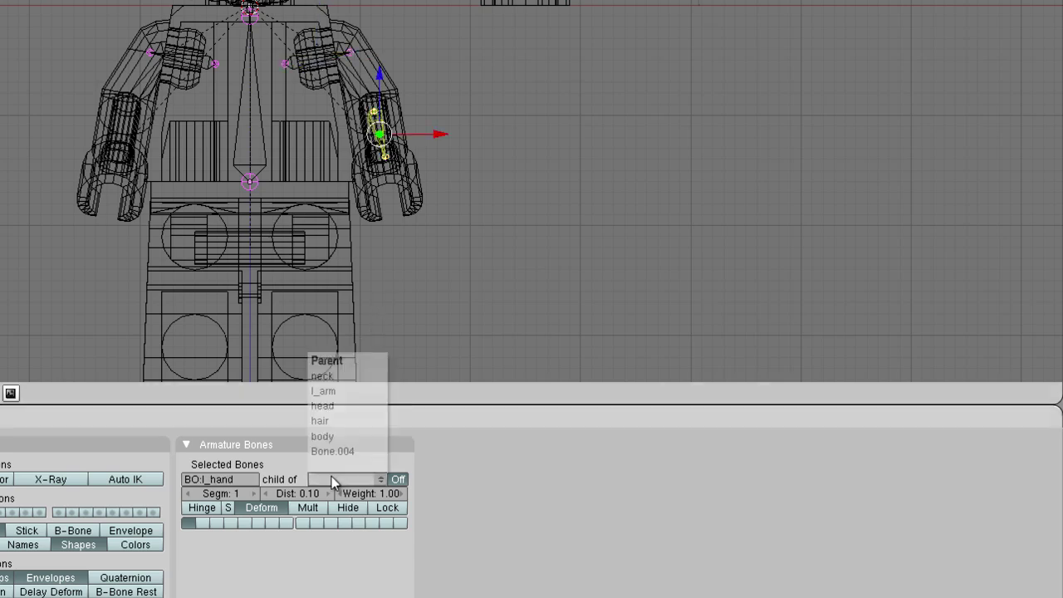
left_click(345, 393)
right_click(309, 63)
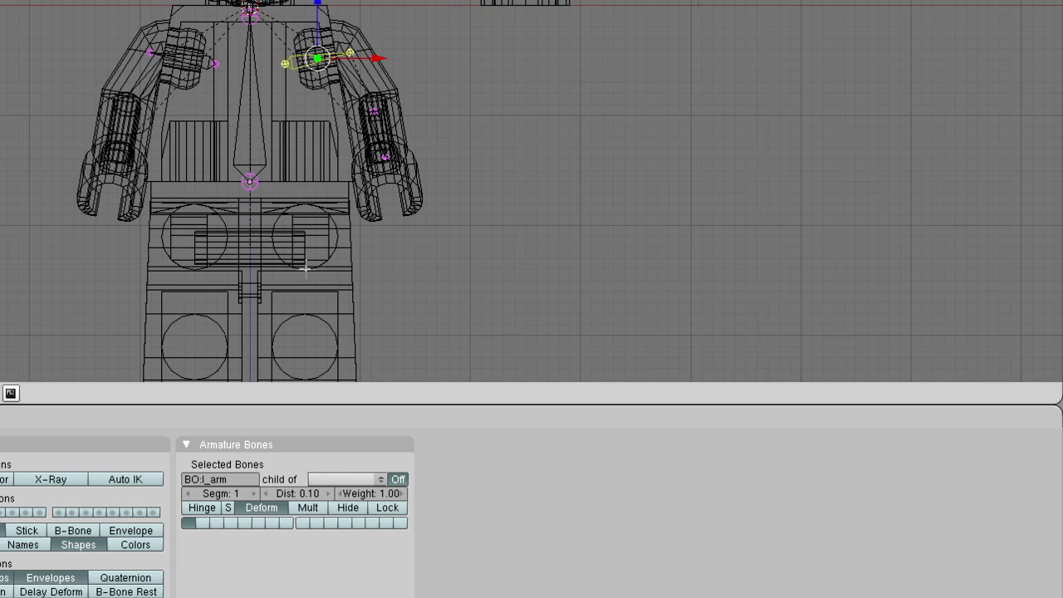
left_click(321, 478)
left_click(325, 439)
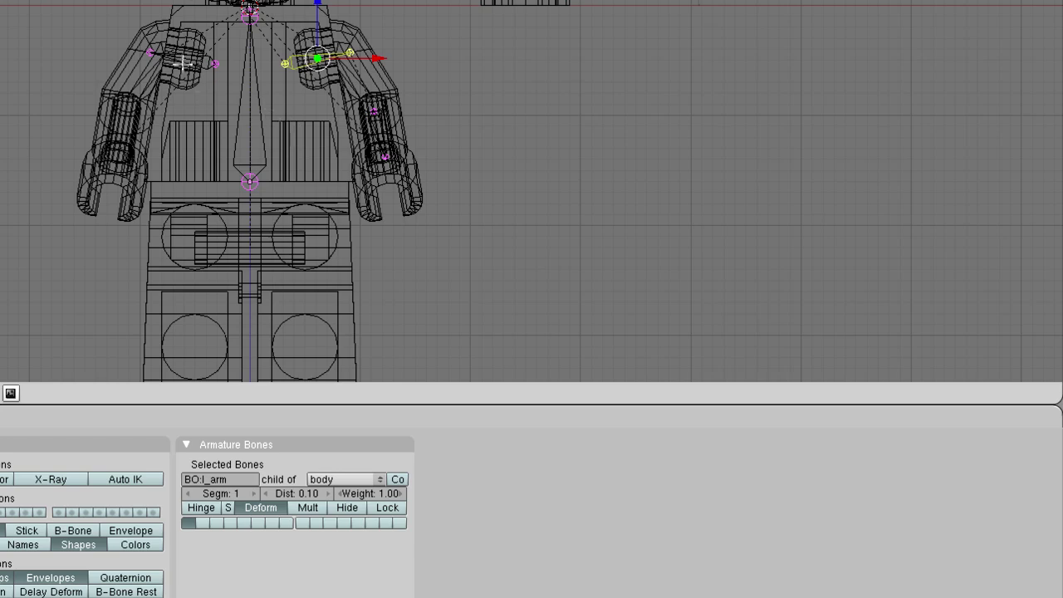
Duplicate the right shoulder bone, rotate the copy to point down toward the hand and centre it in the right forearm in front view.
right_click(196, 53)
key("shift+d")
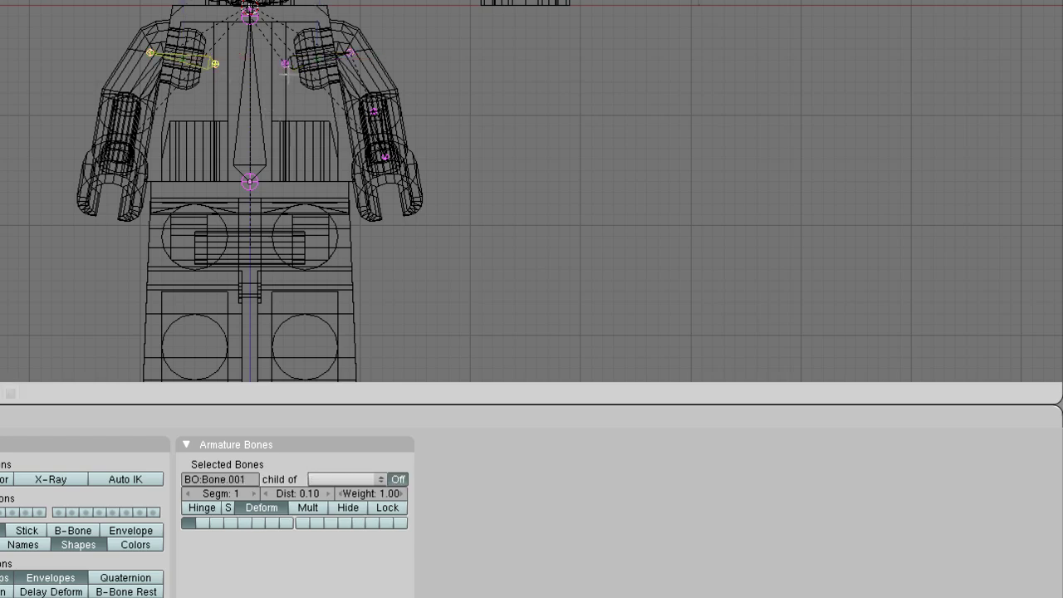
left_click(222, 143)
key("r")
key("r")
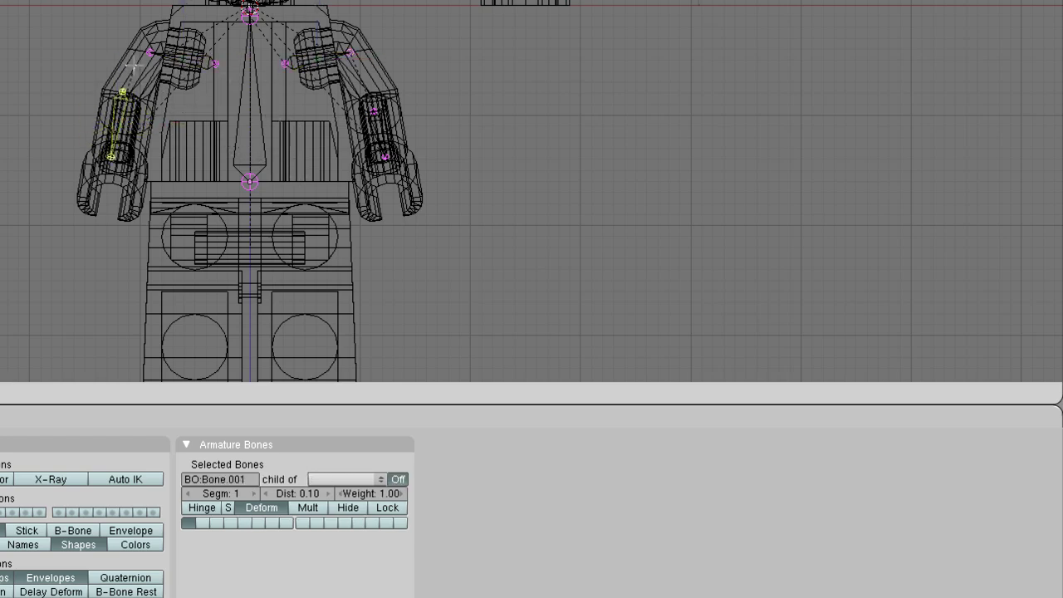
left_click(133, 62)
left_click(141, 65)
key("g")
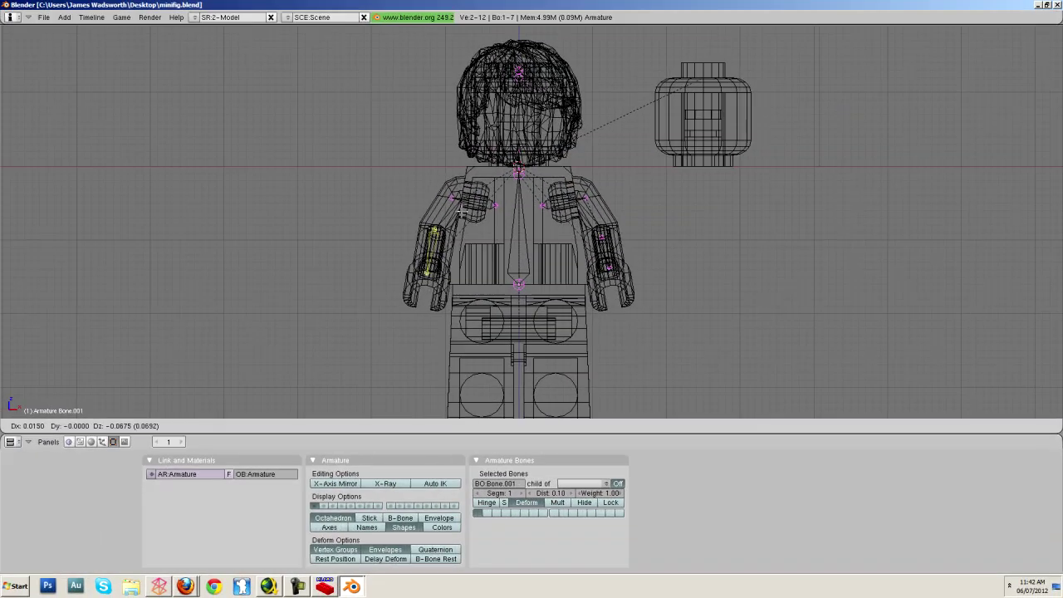
left_click(166, 81)
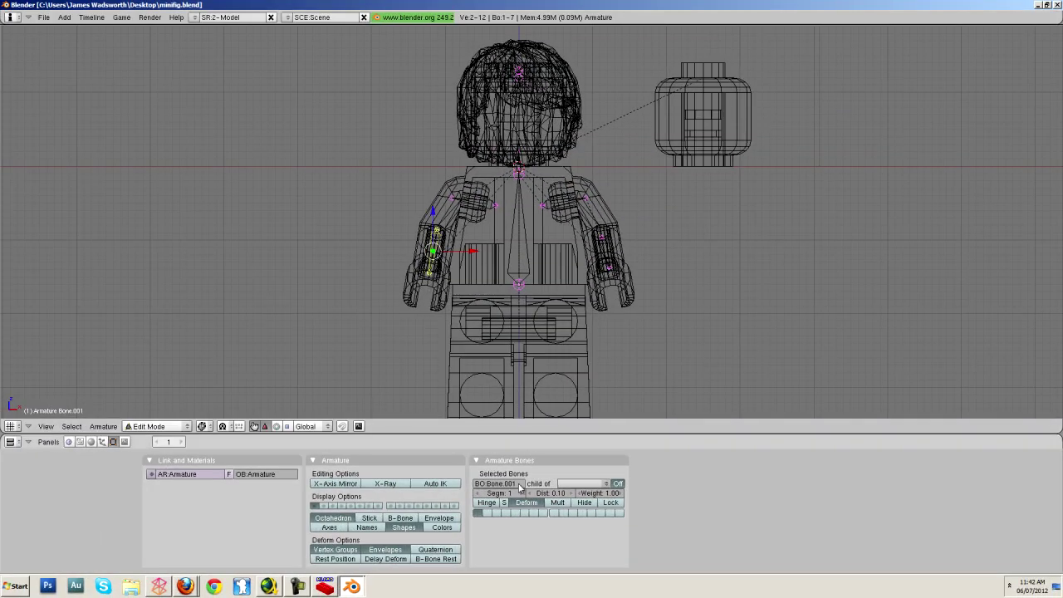
Name the right forearm bone r_arm and make it a child of the right shoulder bone.
left_click(519, 488)
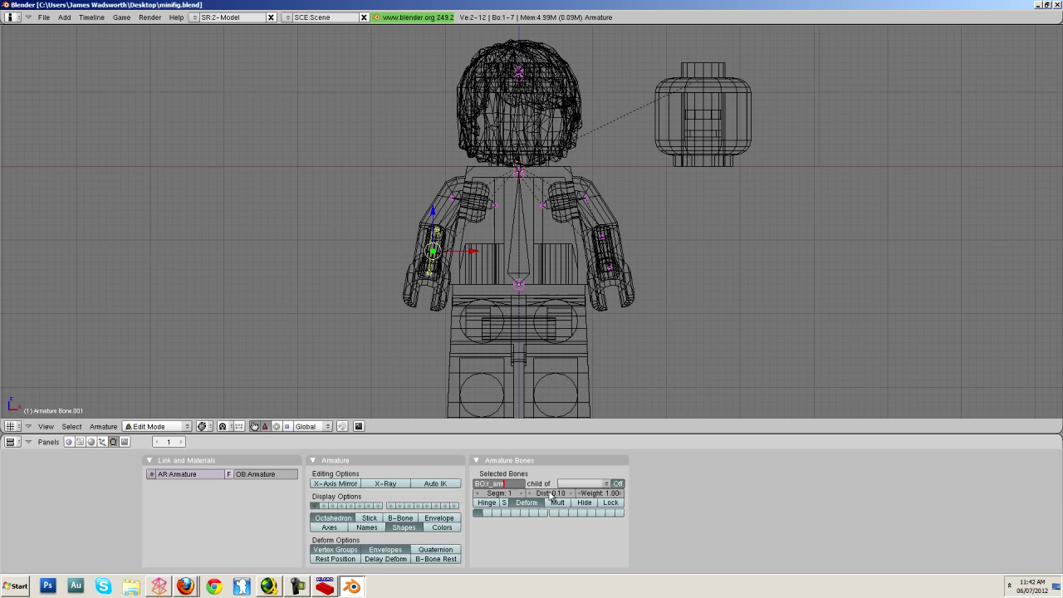
key("Return")
left_click(582, 483)
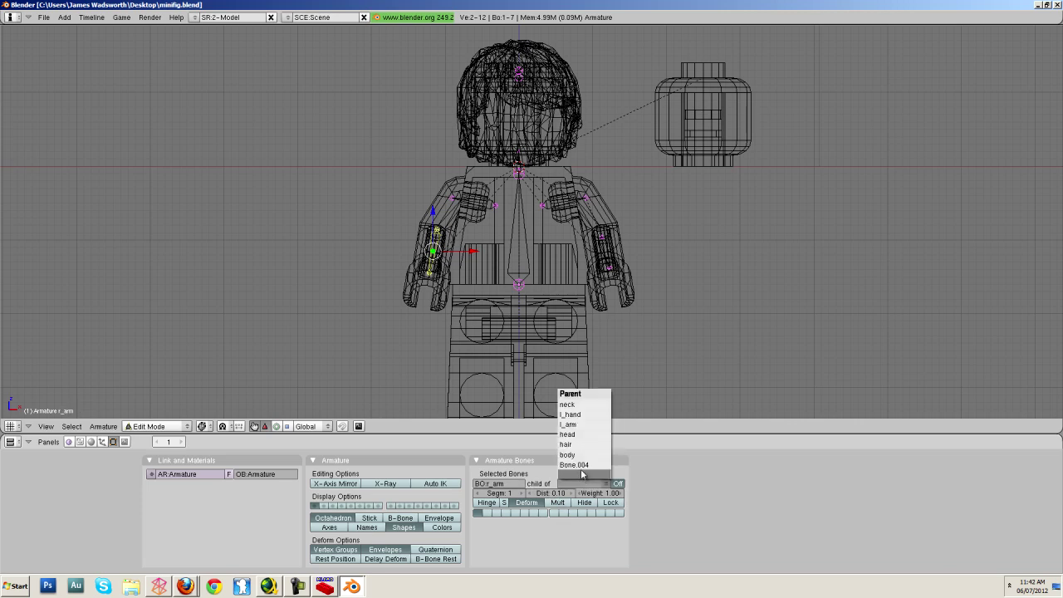
left_click(574, 465)
Try to name the right shoulder bone r_arm.
right_click(480, 197)
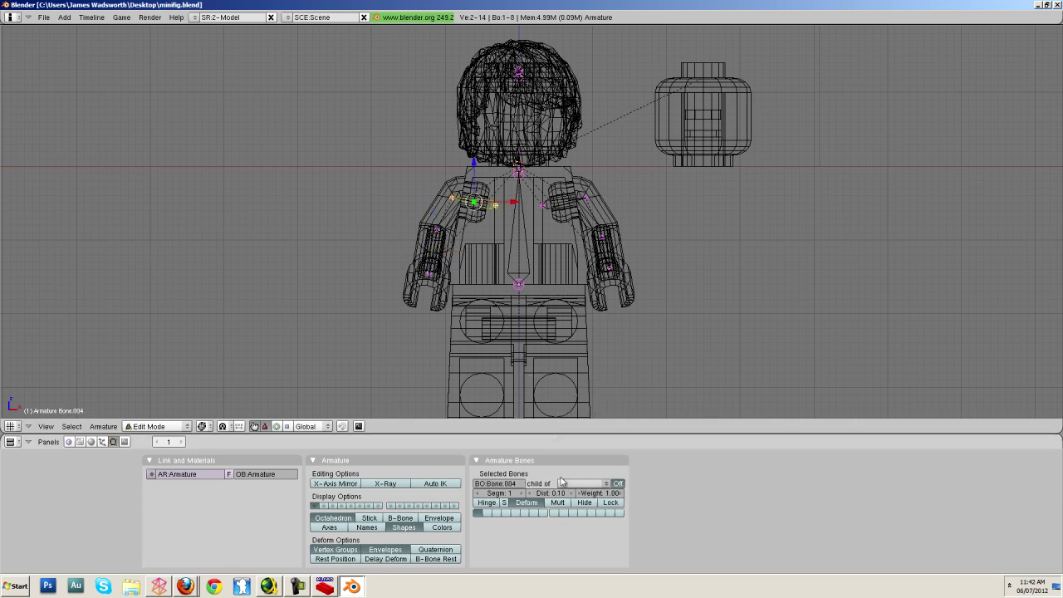
left_click(500, 484)
key("Return")
Correct the right forearm bone's name to r_hand.
right_click(433, 245)
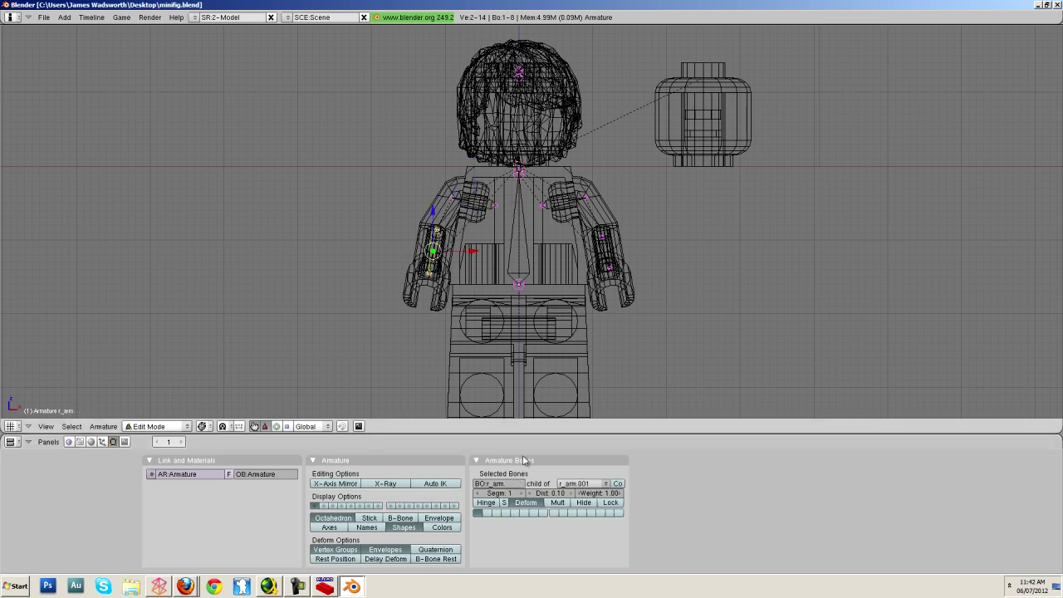
left_click(504, 485)
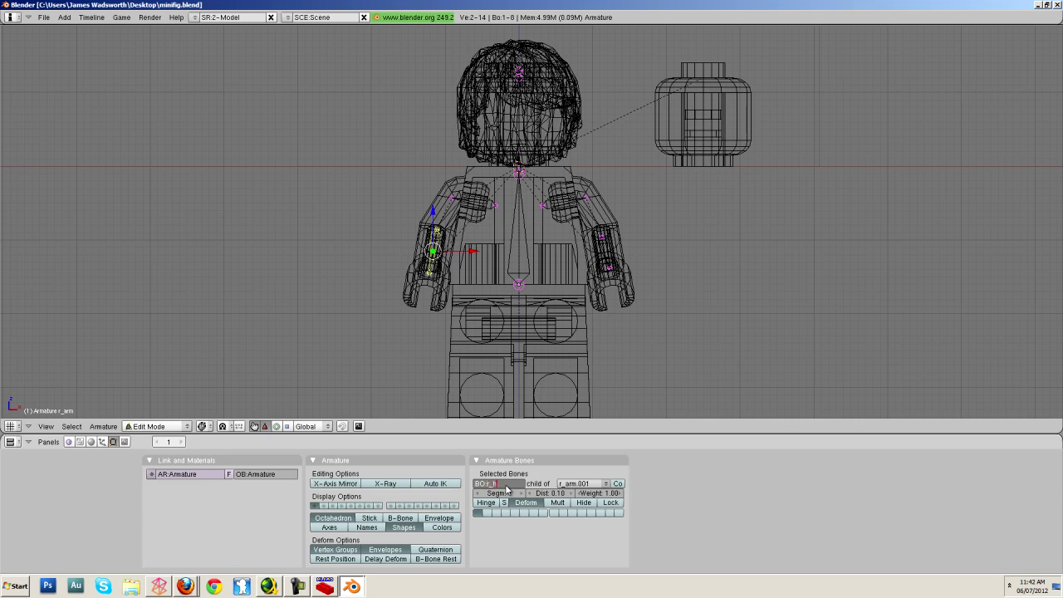
type("r_hand")
key("Return")
Rename the right shoulder bone as r_arm and make it a child of body.
right_click(473, 200)
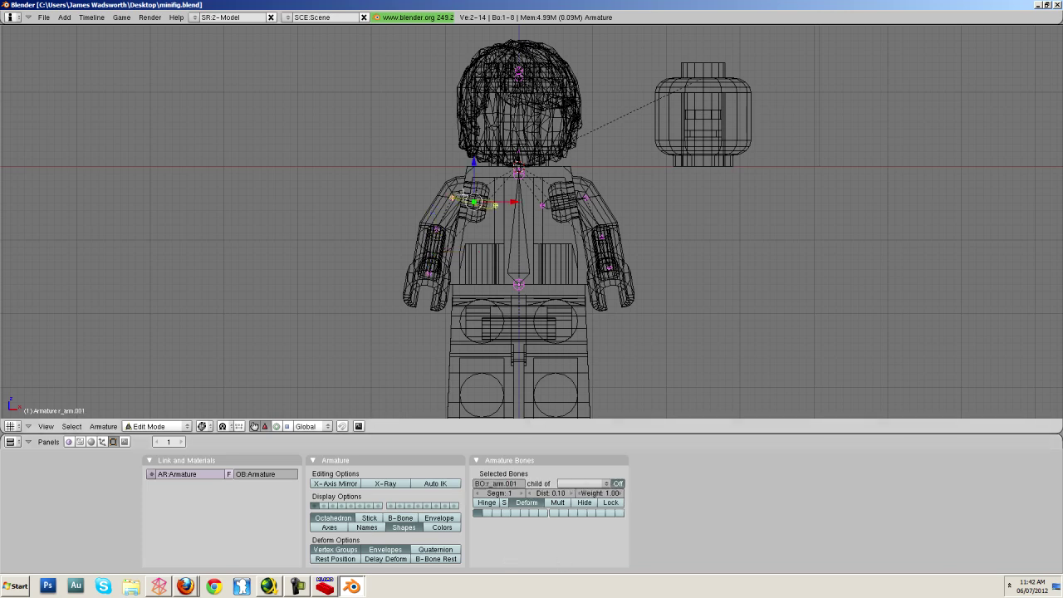
left_click(509, 485)
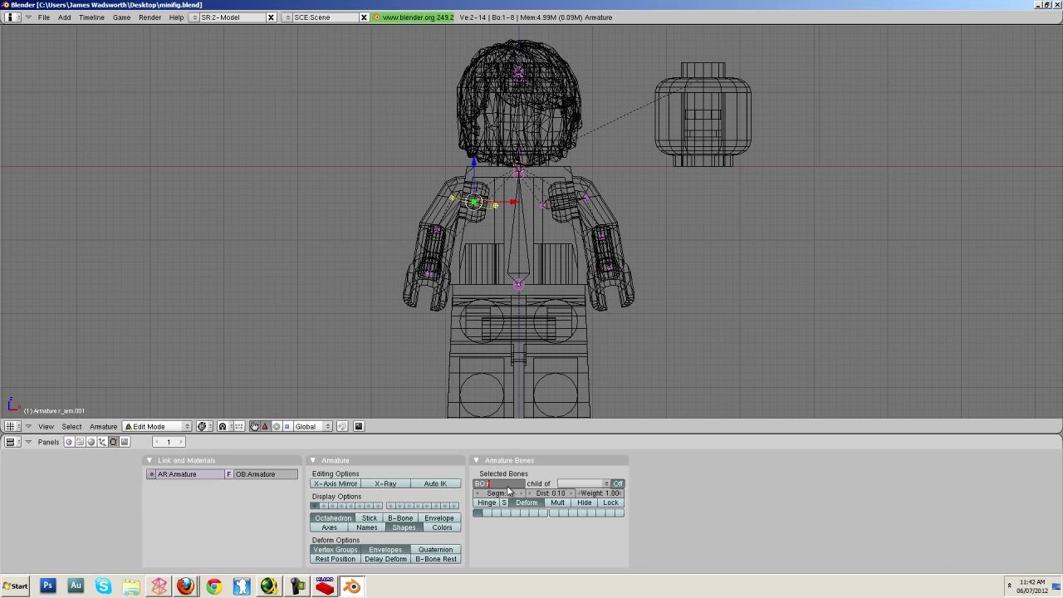
key("Return")
left_click(581, 484)
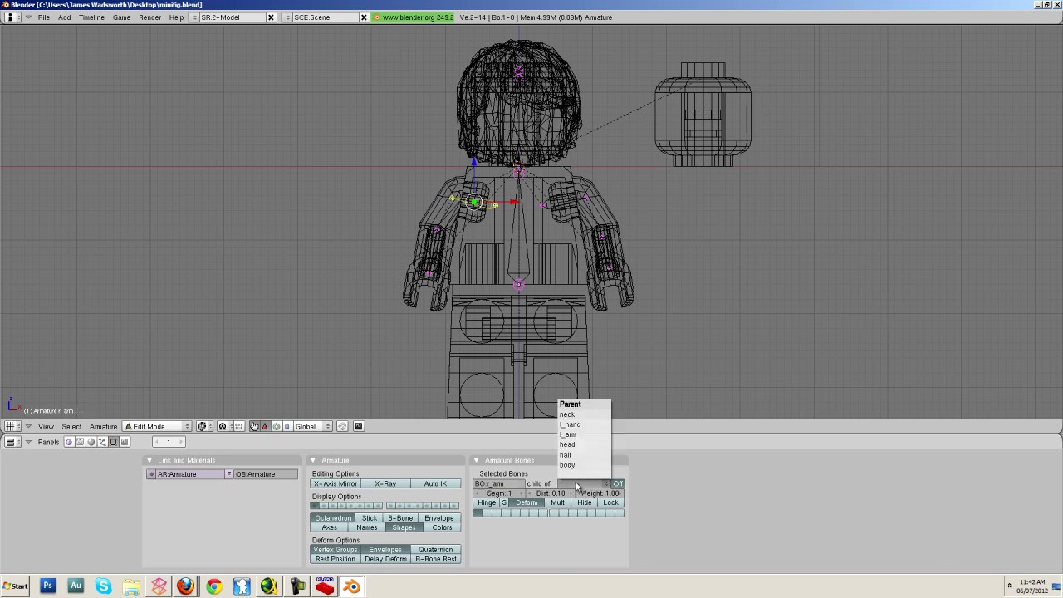
left_click(579, 465)
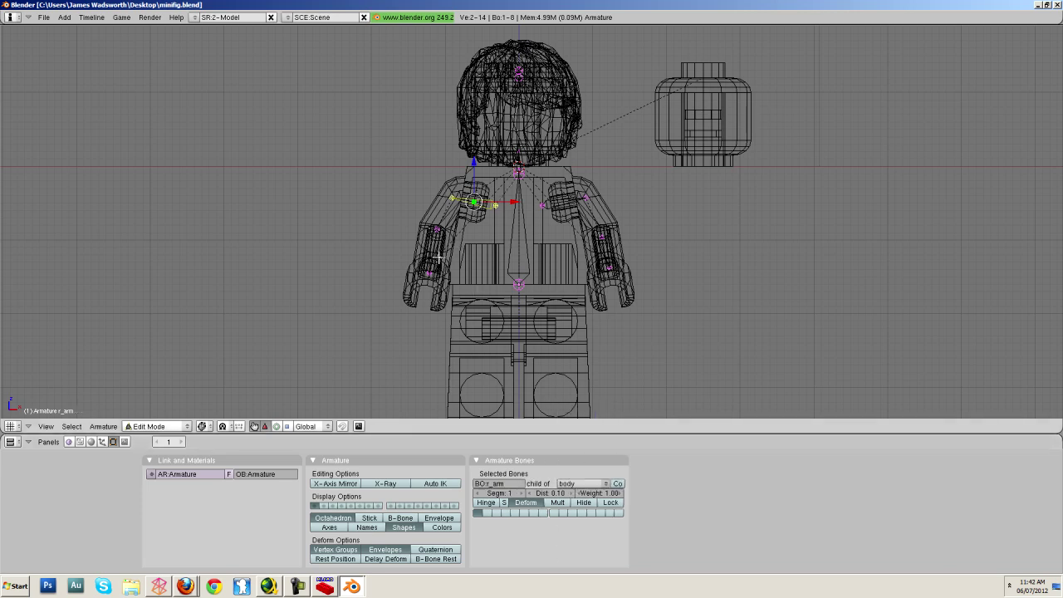
Duplicate the body bone, rotate the copy 180 degrees, scale it down slightly and centre it in the left leg.
right_click(527, 274)
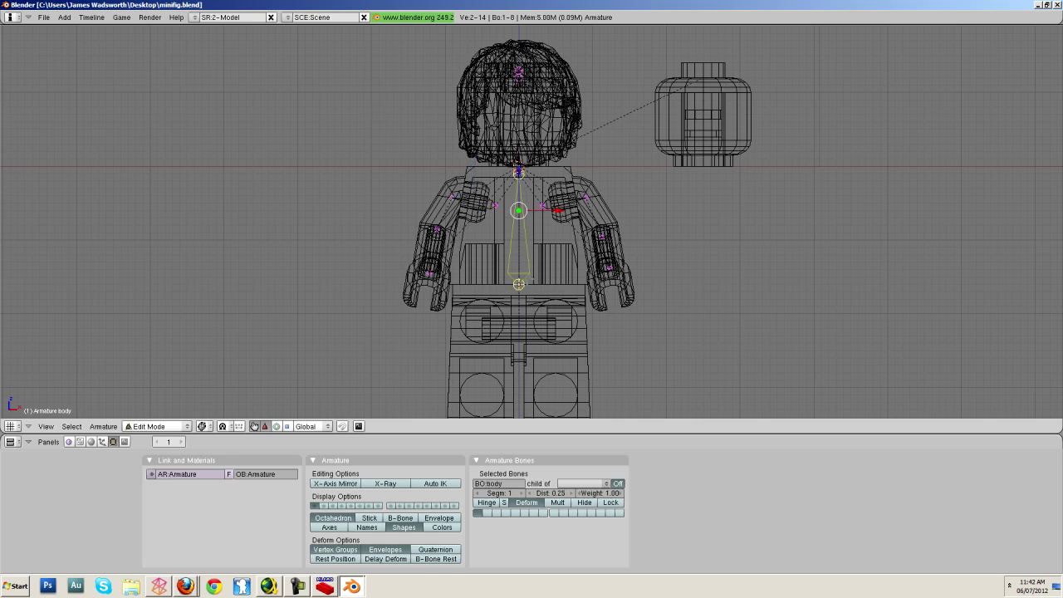
scroll(528, 282, "down", 1, "shift")
key("shift+d")
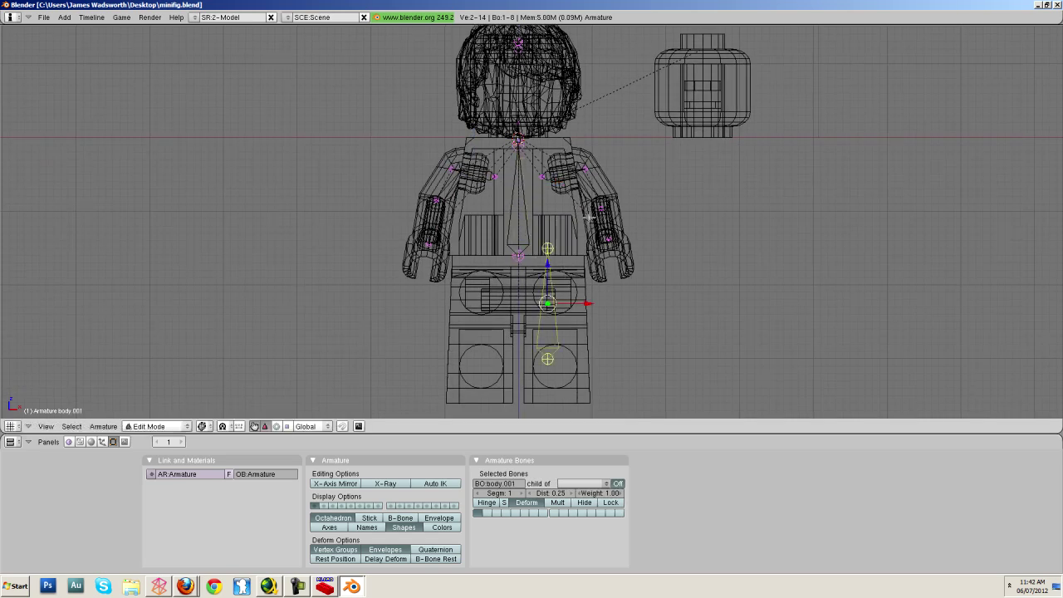
key("r")
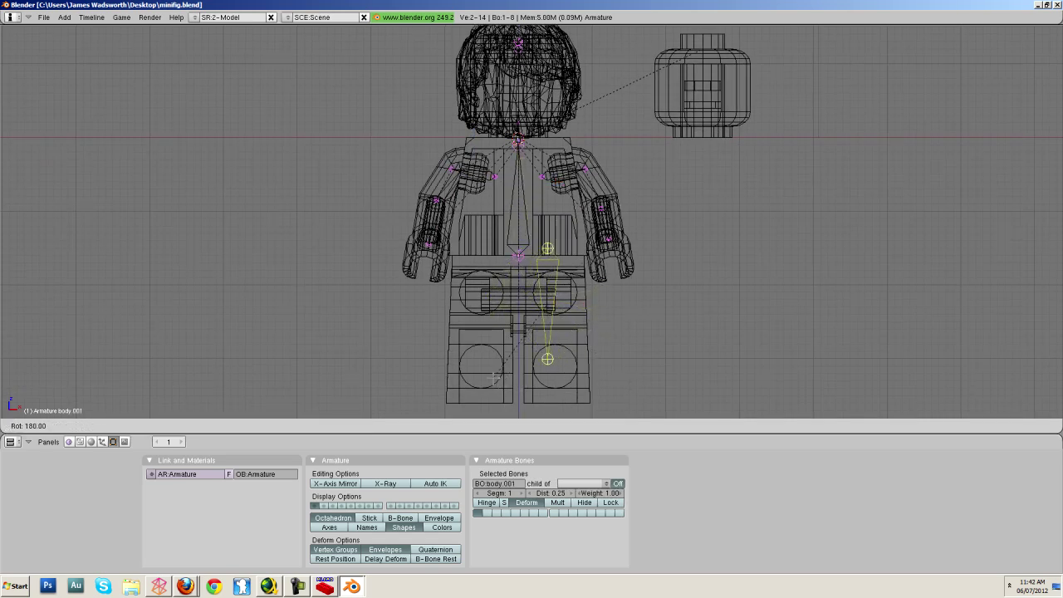
key("g")
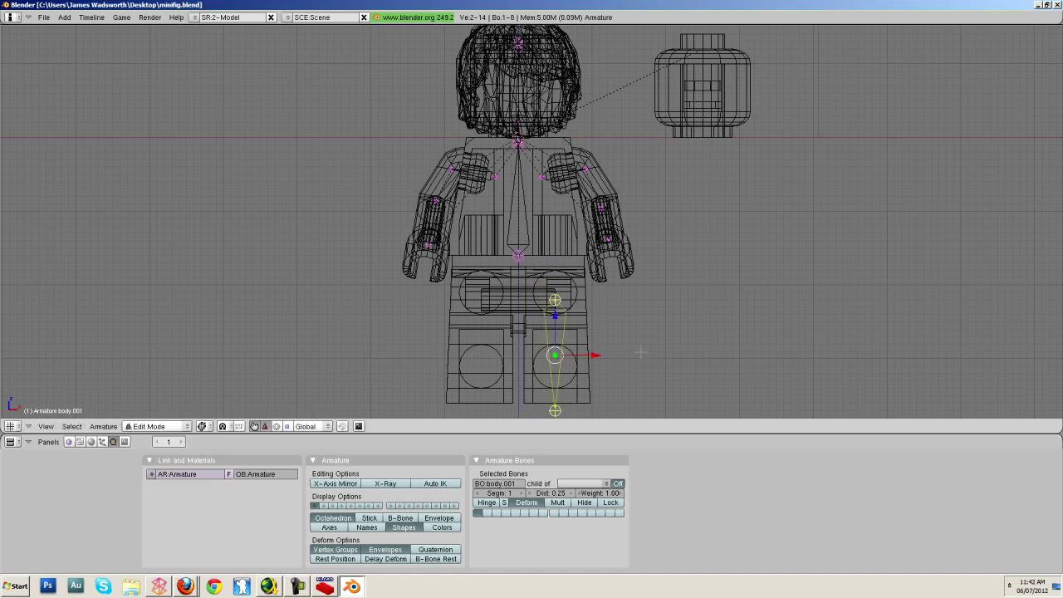
key("s")
left_click(630, 350)
key("g")
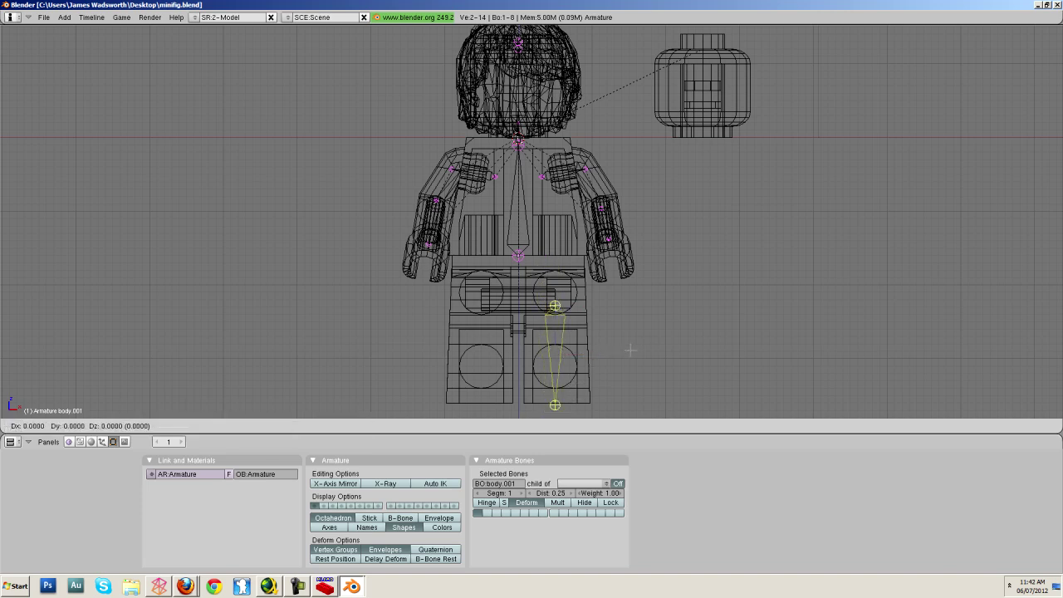
left_click(631, 346)
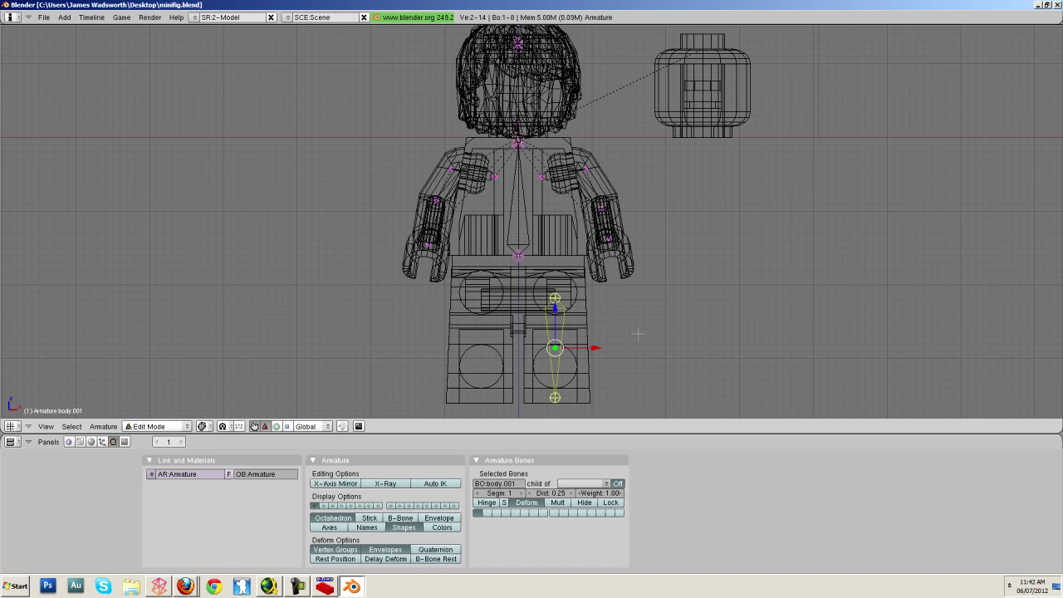
Duplicate the left leg bone, place the copy 1 unit across in the right leg and name it r_leg.
key("shift+d")
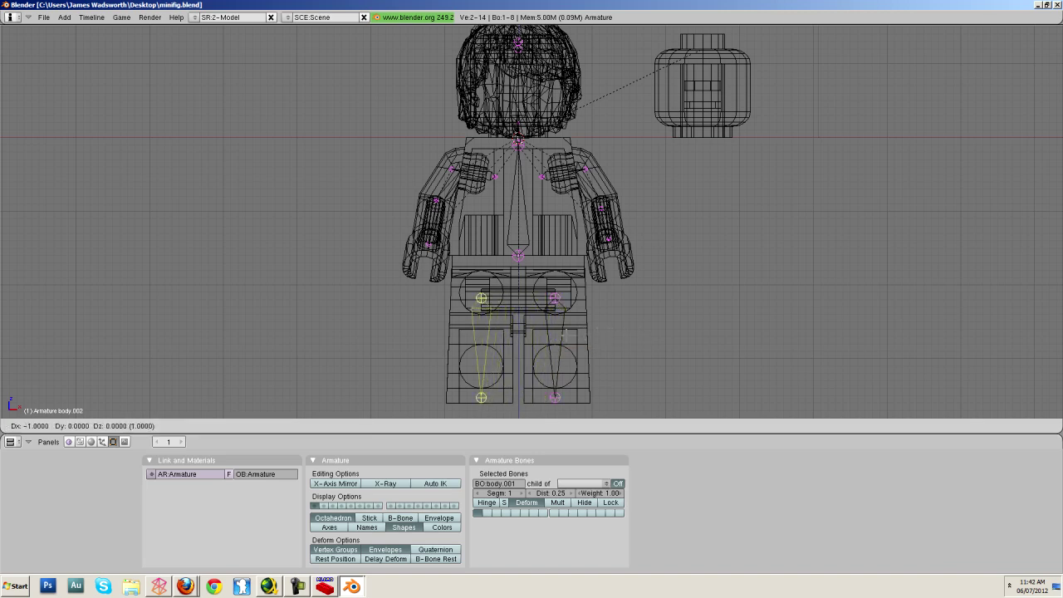
key("Return")
left_click(512, 484)
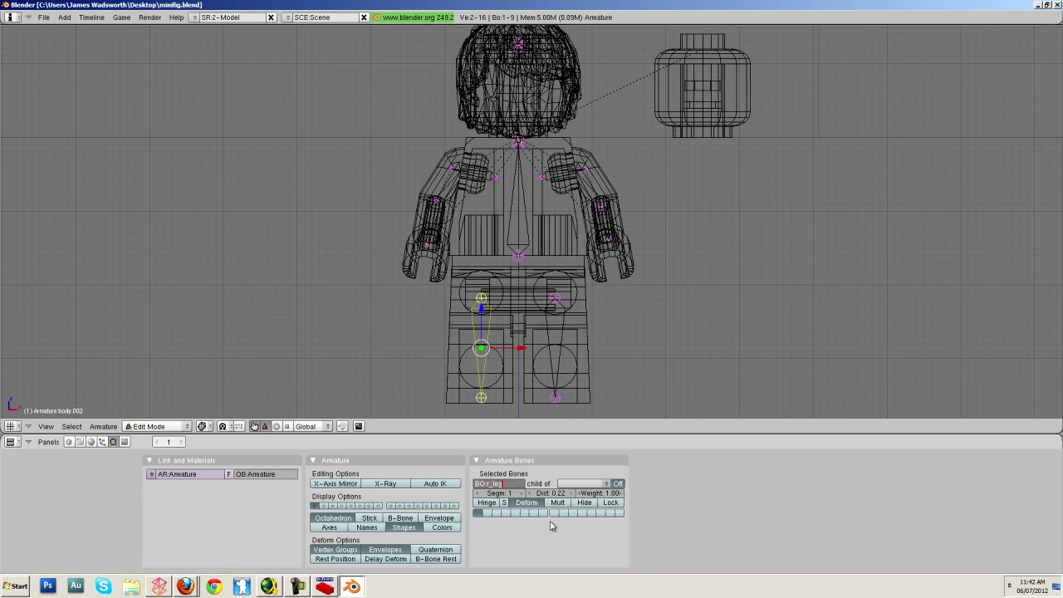
type("r_leg")
key("Return")
Rename the left leg bone as l_leg.
right_click(556, 340)
left_click(518, 487)
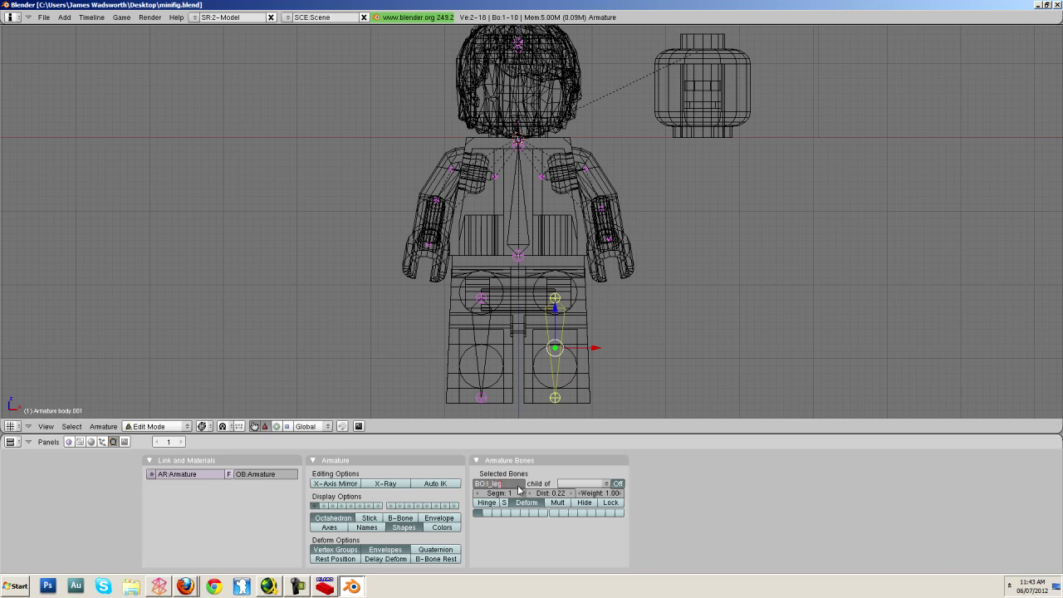
key("Return")
Extrude a short bone straight down from the body bone's lower end into the hips and name it body_2.
right_click(517, 255)
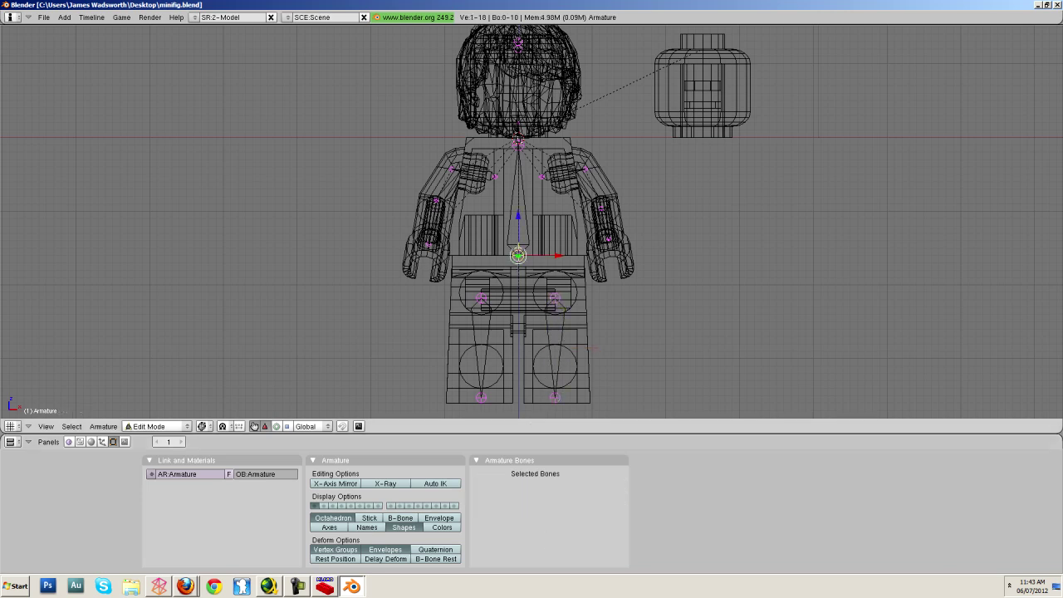
key("e")
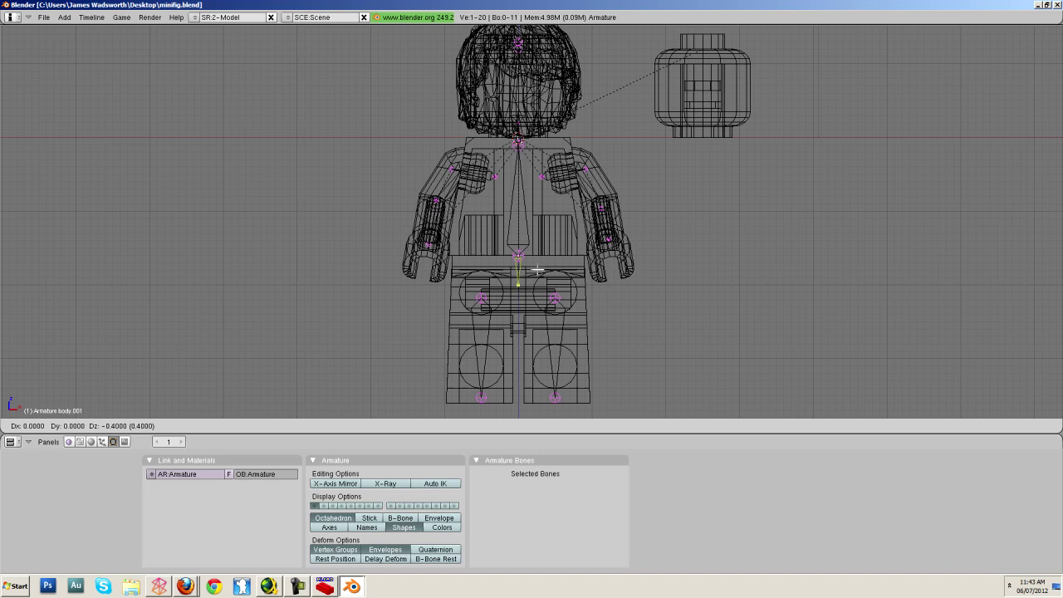
left_click(537, 270)
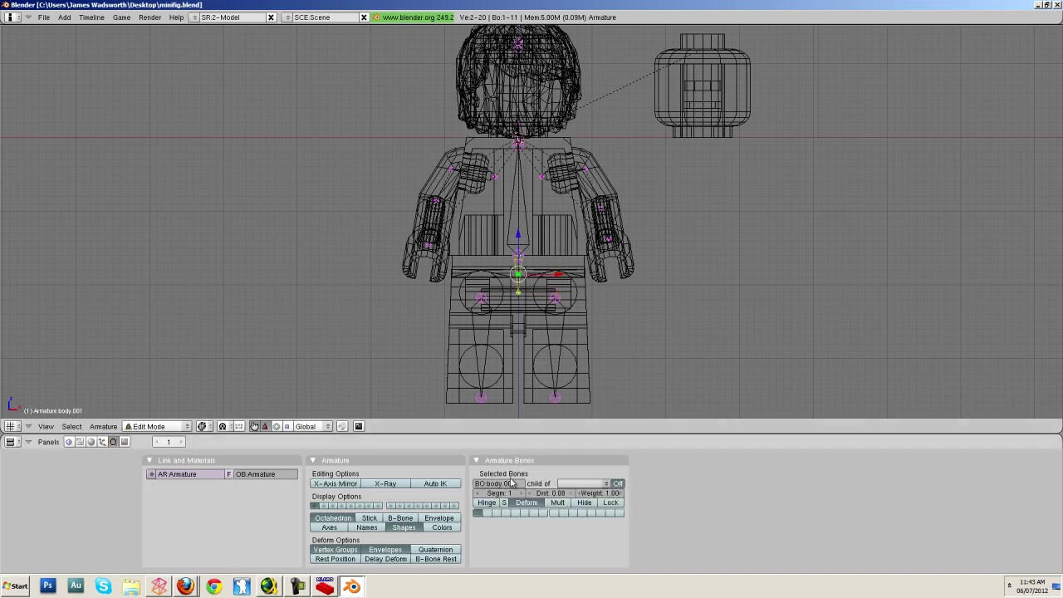
left_click(511, 481)
left_click(533, 523)
Make both l_leg and r_leg children of body_2.
right_click(555, 347)
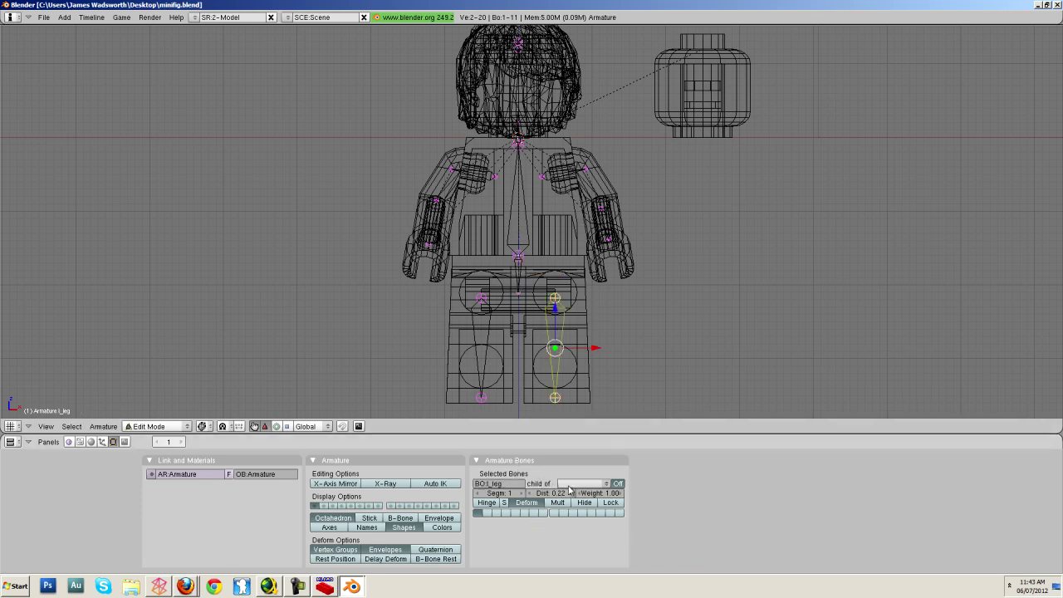
left_click(570, 488)
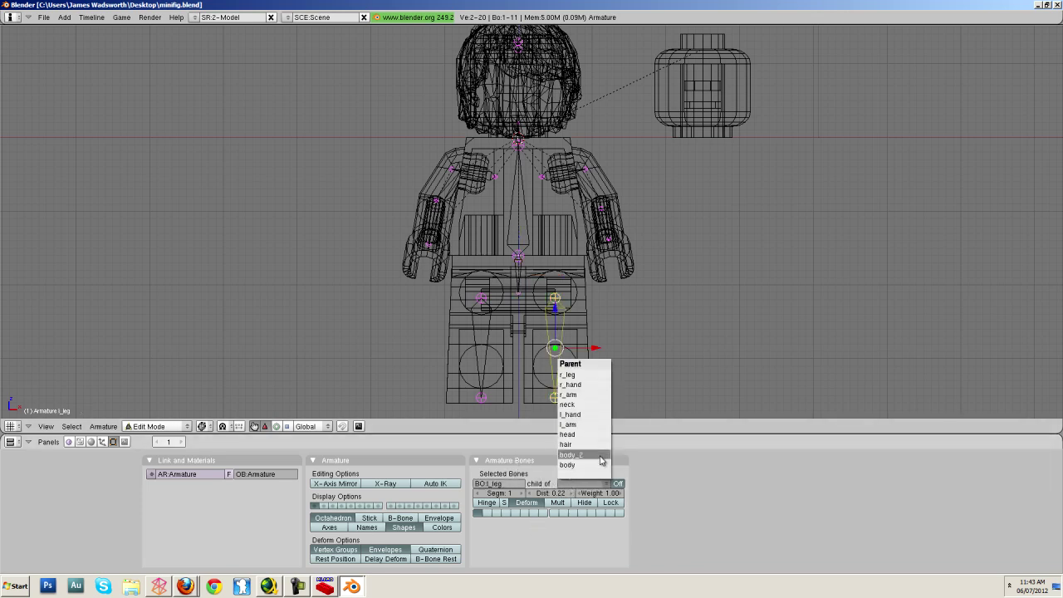
left_click(601, 460)
right_click(486, 337)
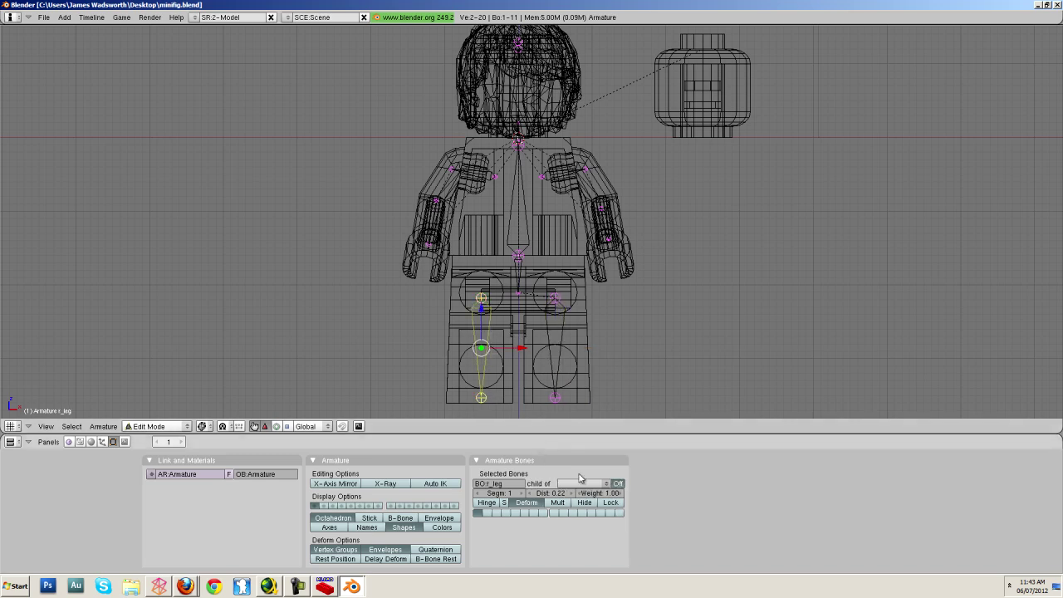
left_click(583, 483)
left_click(596, 458)
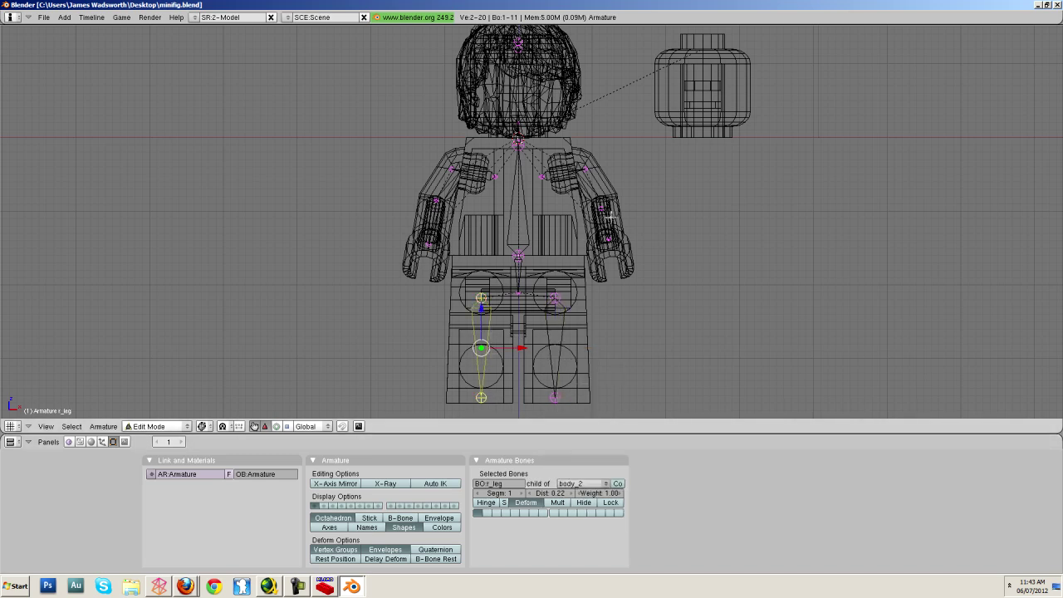
Leave the armature's Edit Mode and save the scene over minifig.blend.
key("ctrl+alt+shift+s")
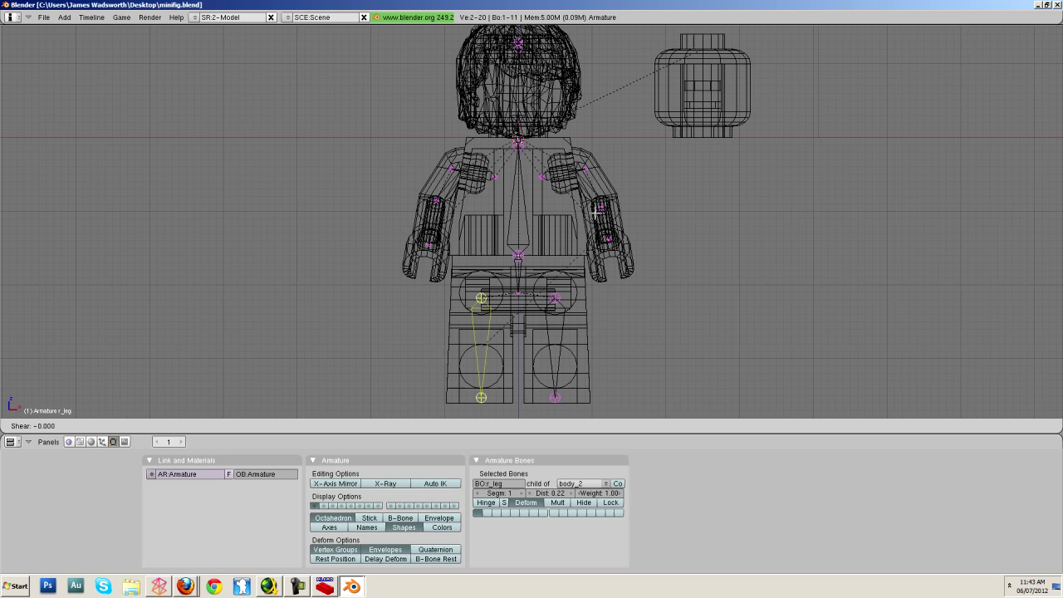
key("Escape")
key("Tab")
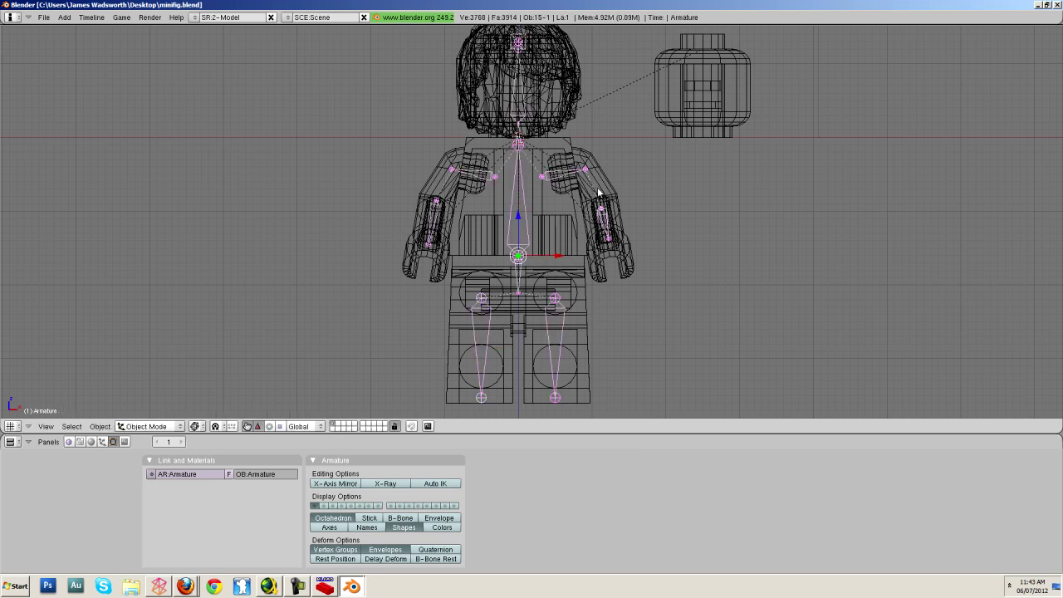
key("ctrl+s")
left_click(597, 192)
Select only the torso mesh, snap the 3D cursor to it and centre the view on the cursor.
scroll(598, 193, "down", 1)
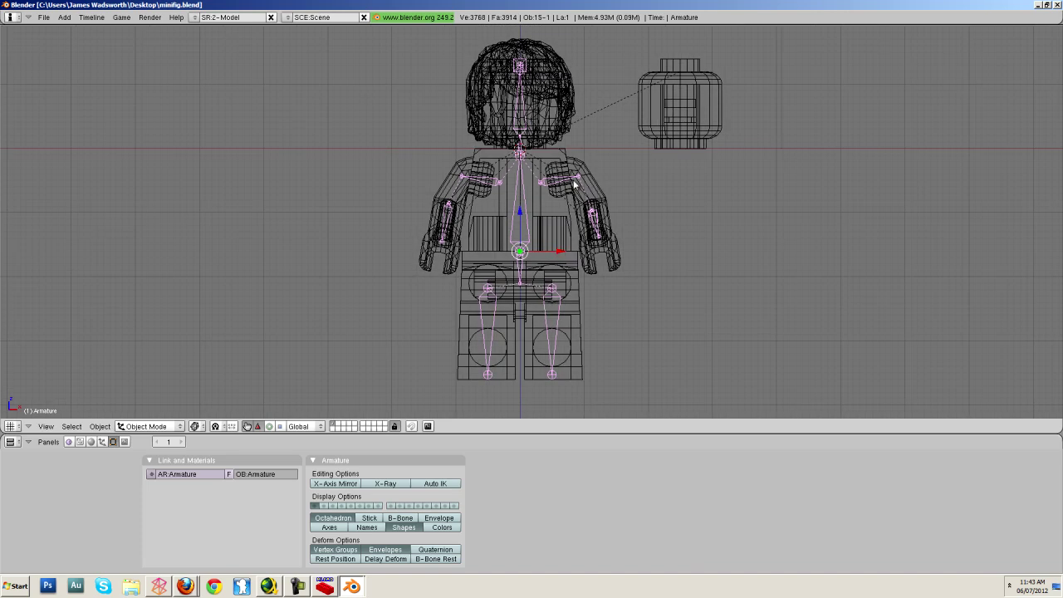
key("a")
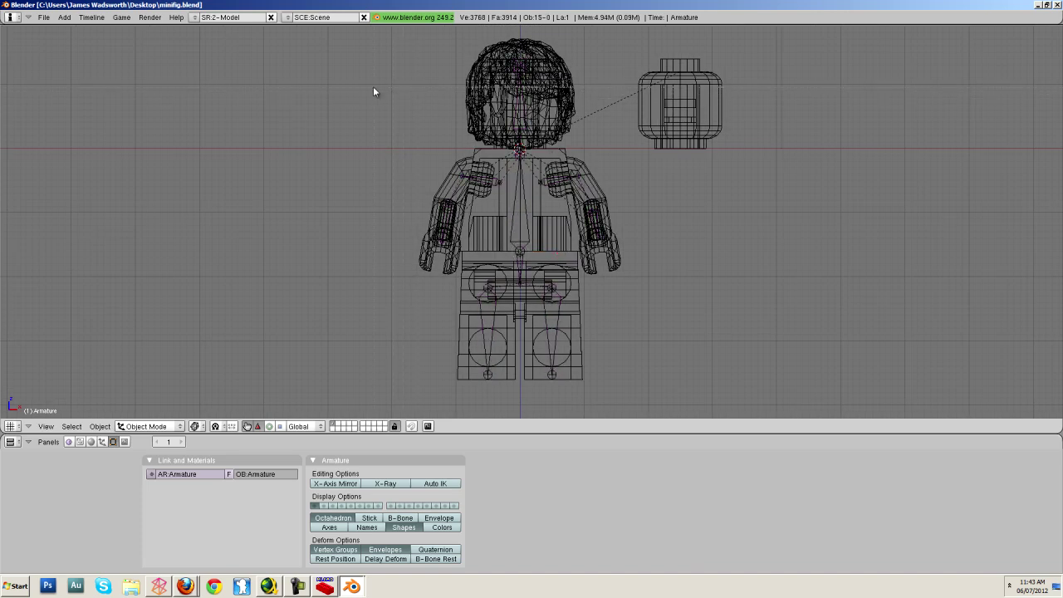
right_click(538, 168)
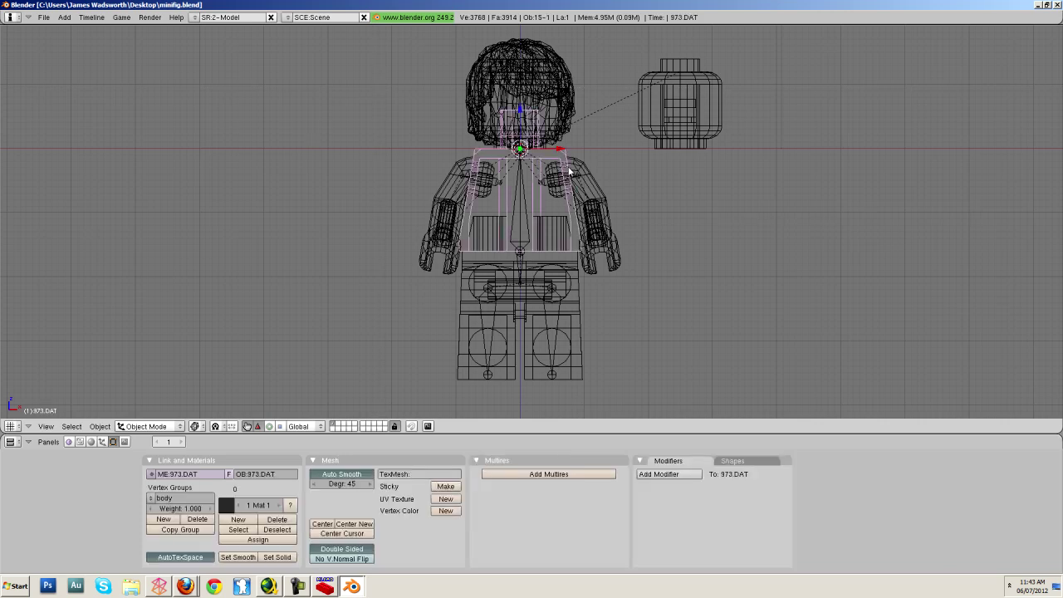
key("shift+s")
left_click(570, 172)
key("c")
Deselect everything and add a plane at the 3D cursor.
key("a")
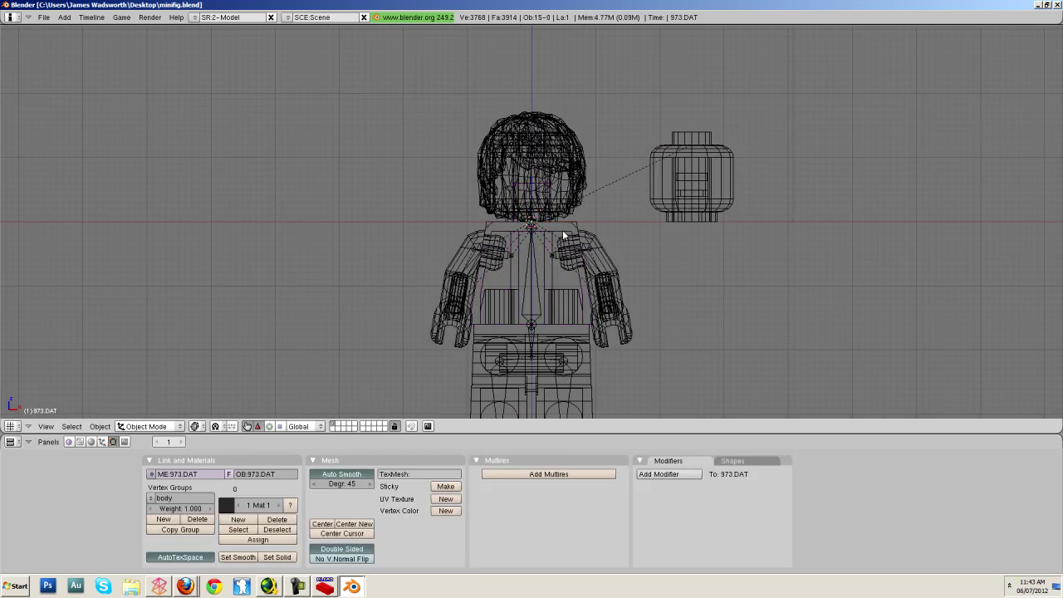
key("space")
mouse_move(570, 216)
left_click(619, 217)
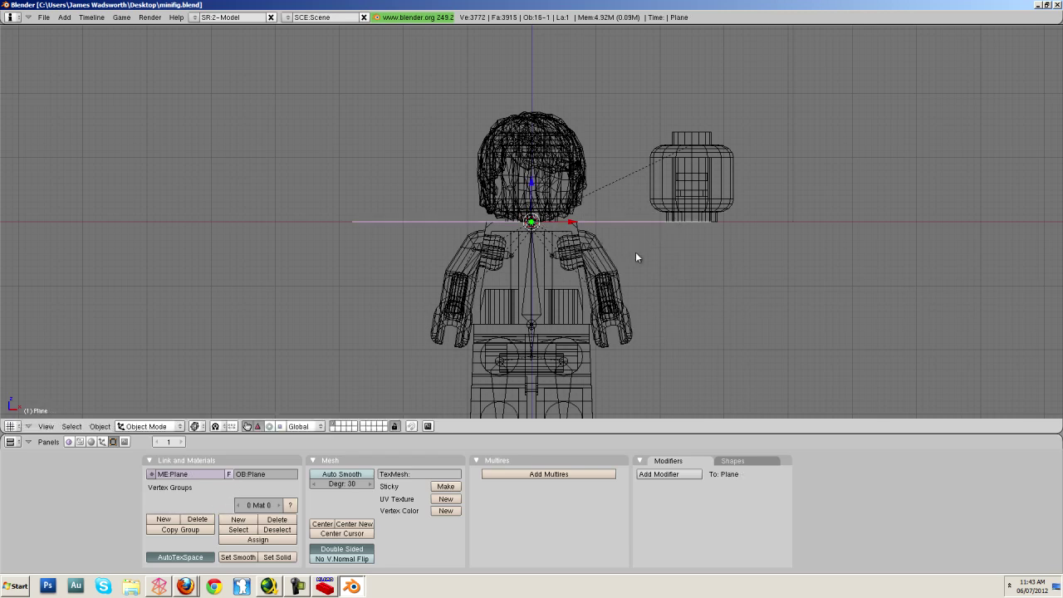
Box-select the minifig's mesh parts together with the plane, leave the armature out, and check the selection with a cancelled trial move.
scroll(635, 251, "down", 2)
left_click_drag(472, 188, 471, 179)
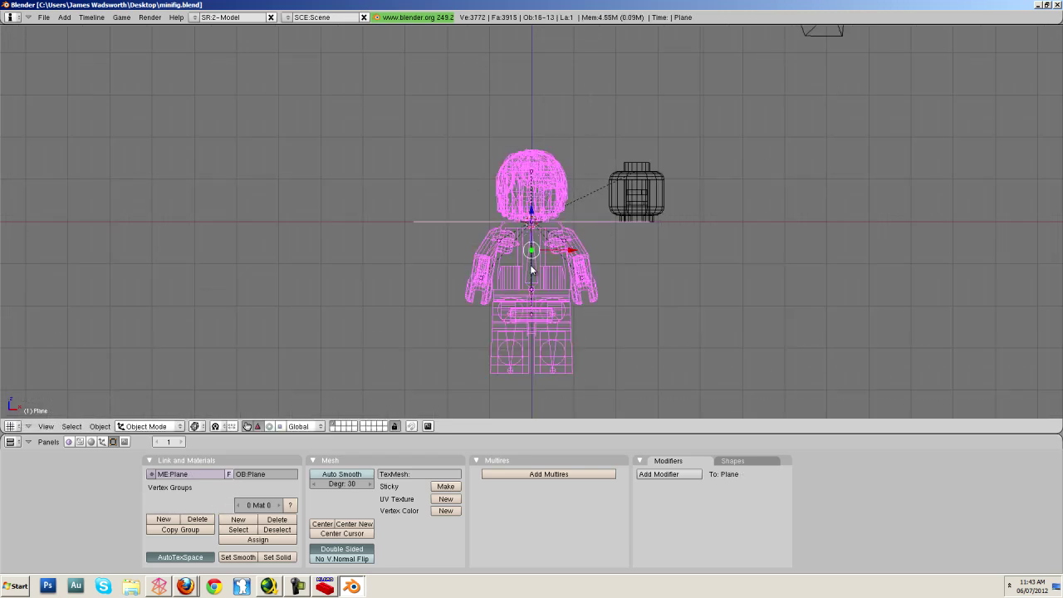
scroll(532, 271, "up", 1)
scroll(533, 272, "up", 4)
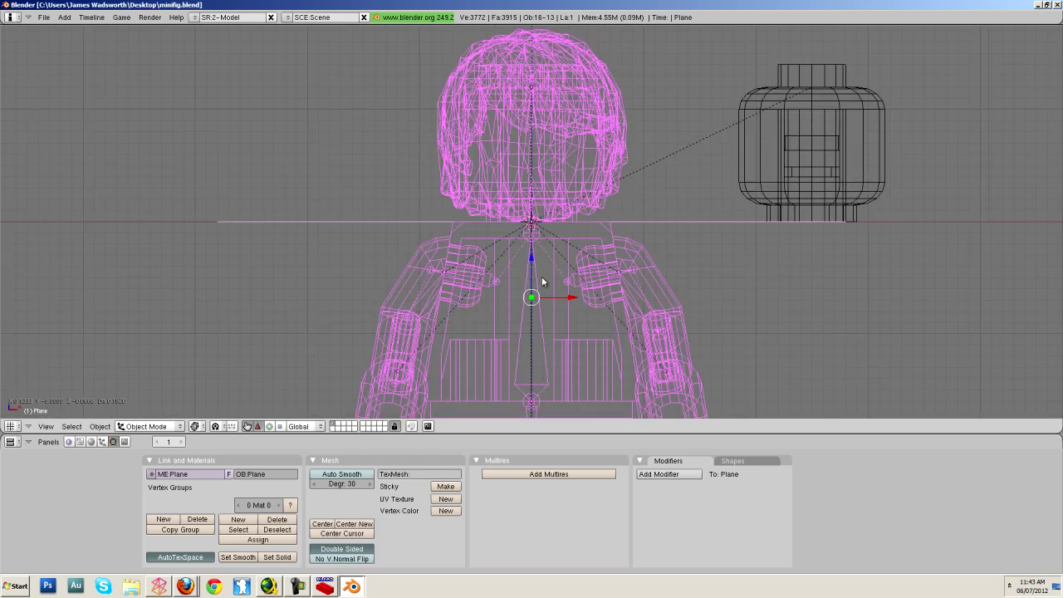
right_click(542, 282, "shift")
key("g")
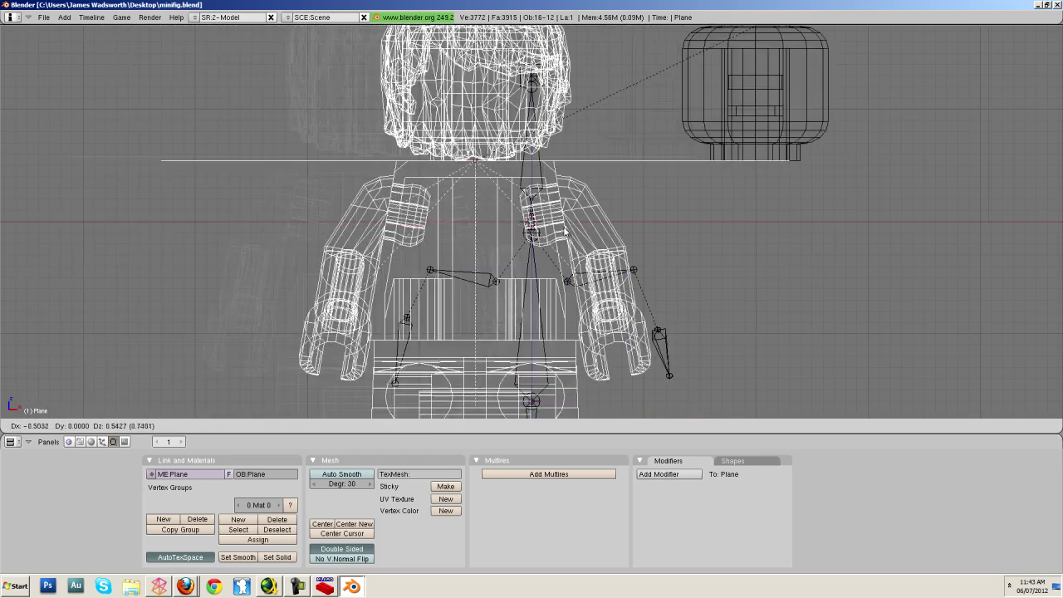
right_click(664, 174)
middle_click_drag(708, 148, 717, 201, "ctrl")
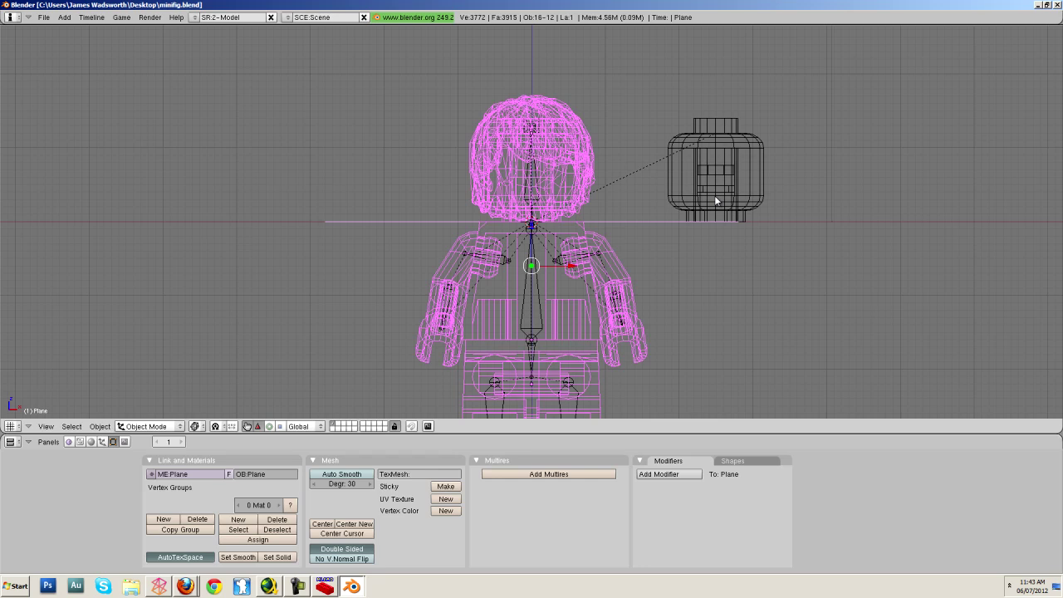
Try to join the selected mesh parts into the plane and undo the join.
key("ctrl+j")
left_click(716, 200)
scroll(715, 204, "down", 8)
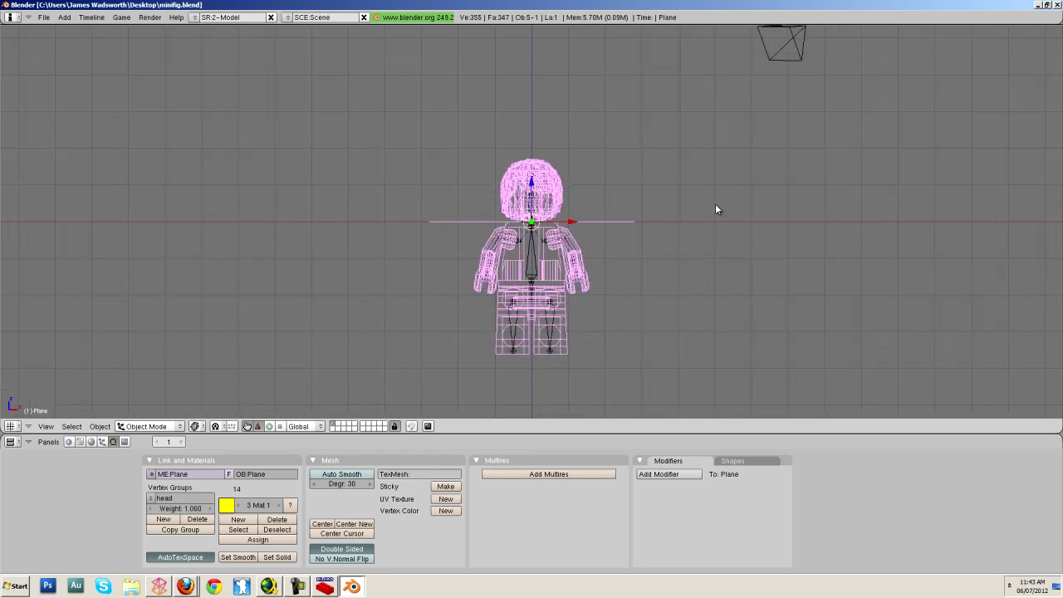
key("ctrl+z")
Correct the selection to the minifig's meshes and the plane, excluding the armature and the spare head, and check it with a cancelled move.
scroll(715, 203, "up", 3)
right_click(625, 209, "shift")
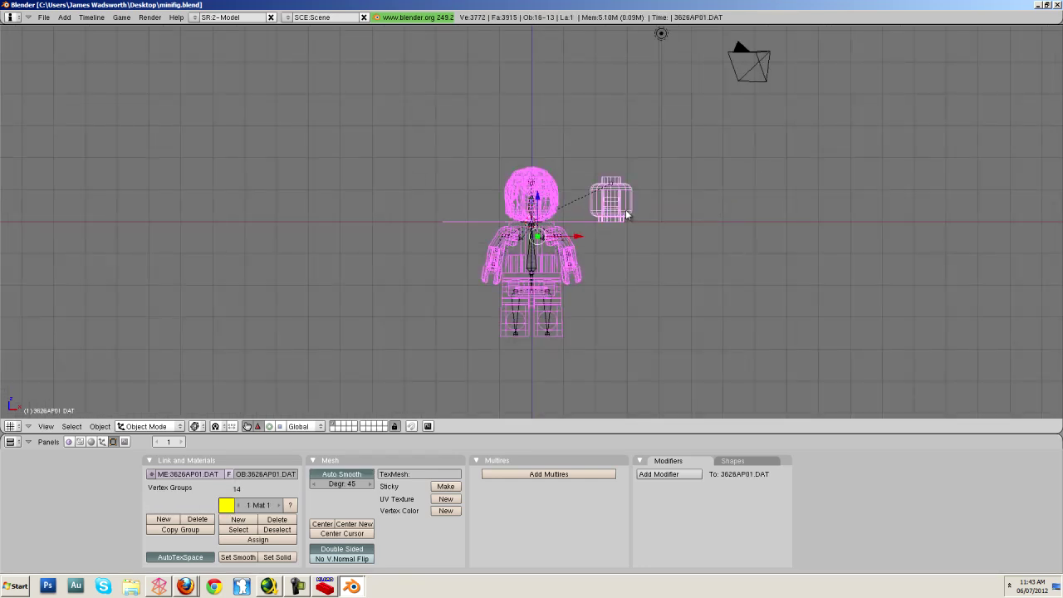
scroll(638, 224, "up", 3)
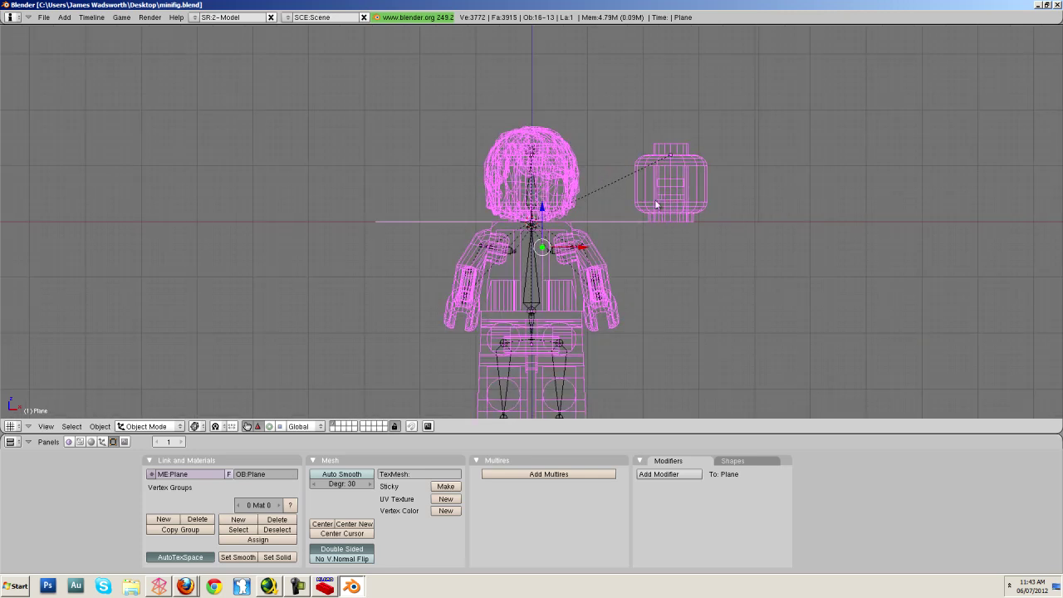
scroll(706, 161, "up", 2)
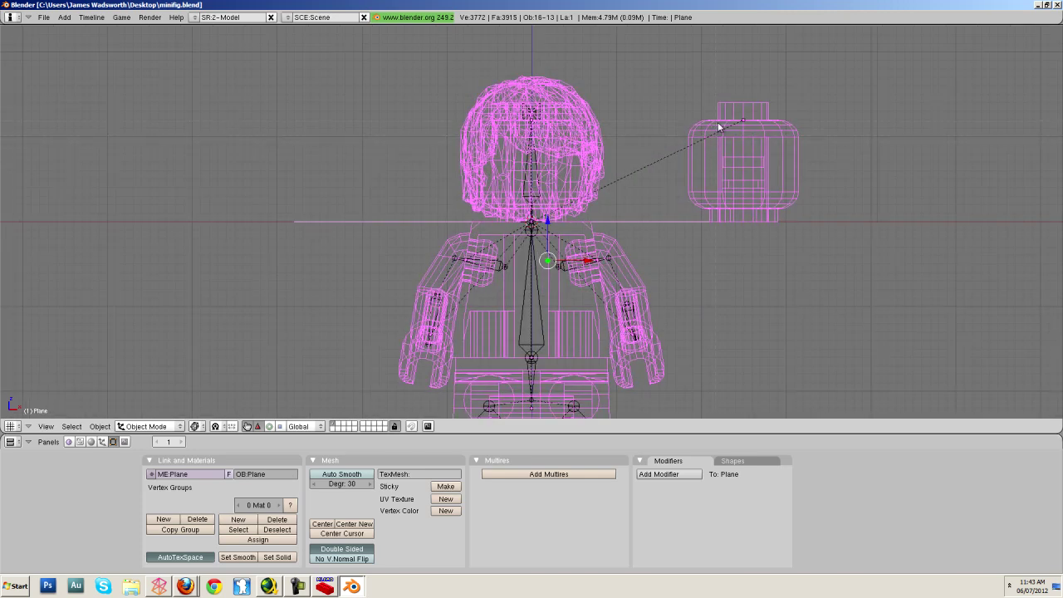
right_click(719, 127, "shift")
scroll(619, 196, "up", 8)
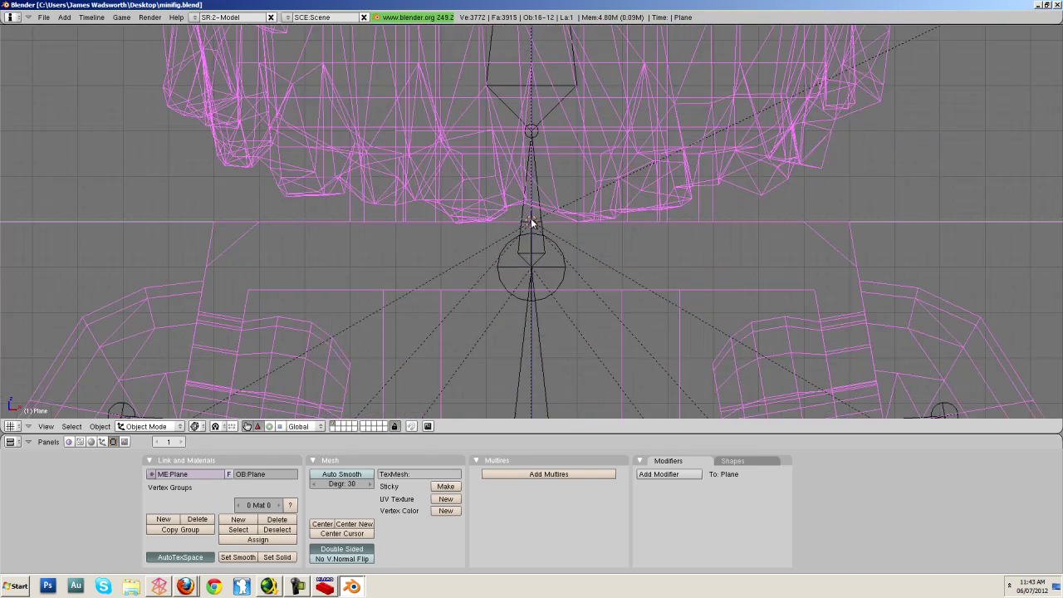
right_click(534, 225, "shift")
scroll(706, 224, "up", 2)
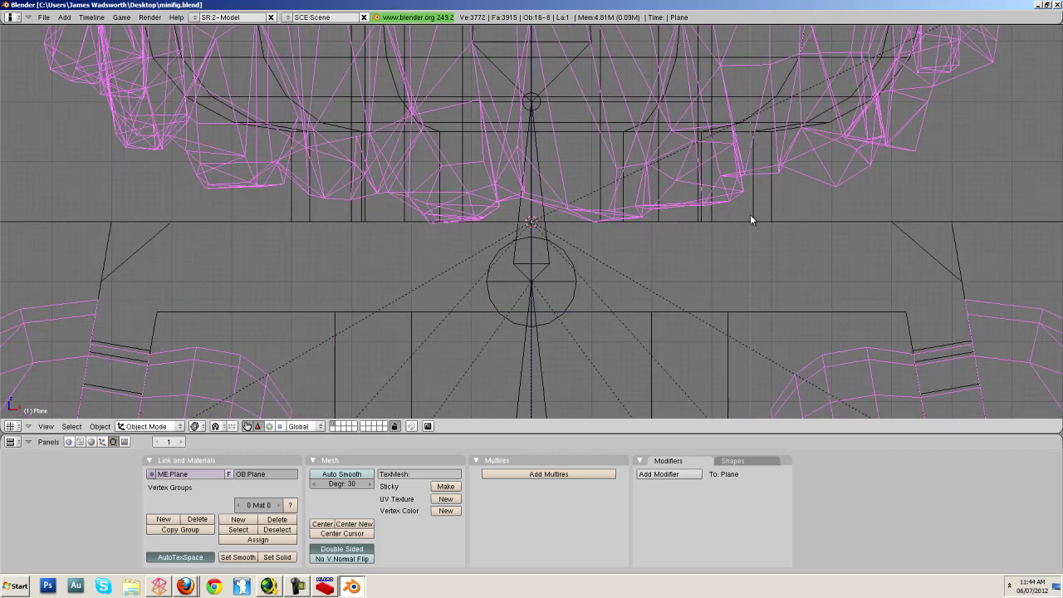
left_click_drag(751, 219, 787, 235)
scroll(781, 240, "down", 10)
key("g")
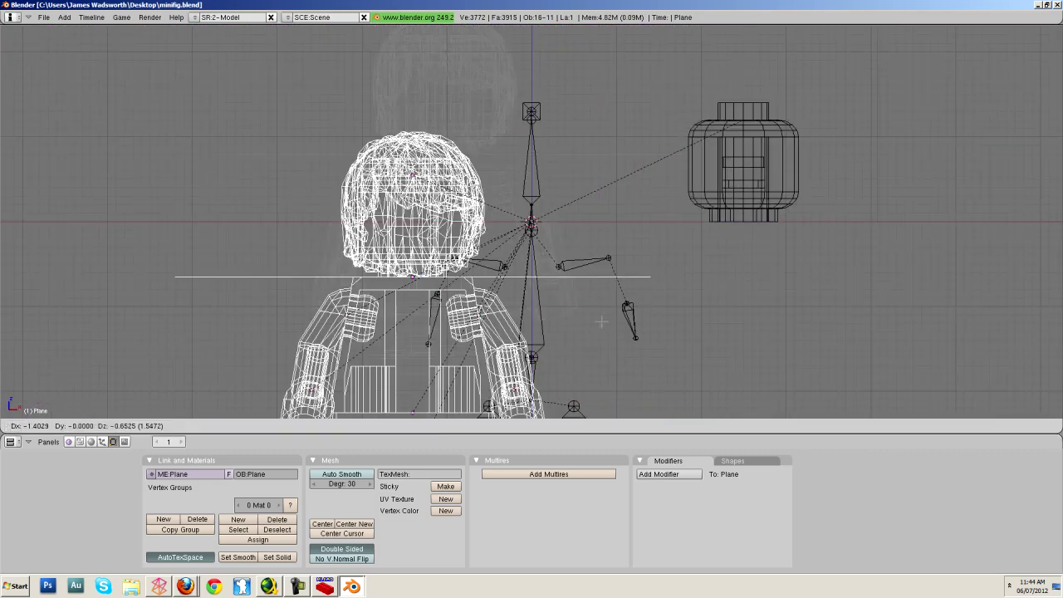
right_click(601, 322)
Join the selected minifig meshes into the plane object.
scroll(617, 258, "down", 5)
key("ctrl+j")
left_click(617, 259)
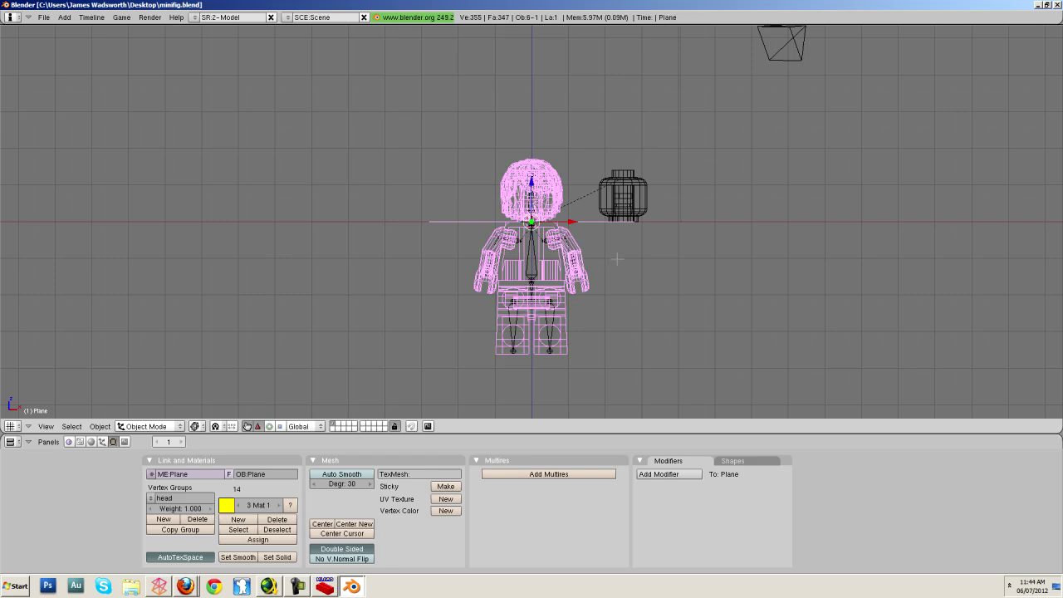
Delete the plane's own vertices from the joined mesh in Edit Mode and return to Object Mode.
key("Tab")
scroll(498, 249, "up", 2)
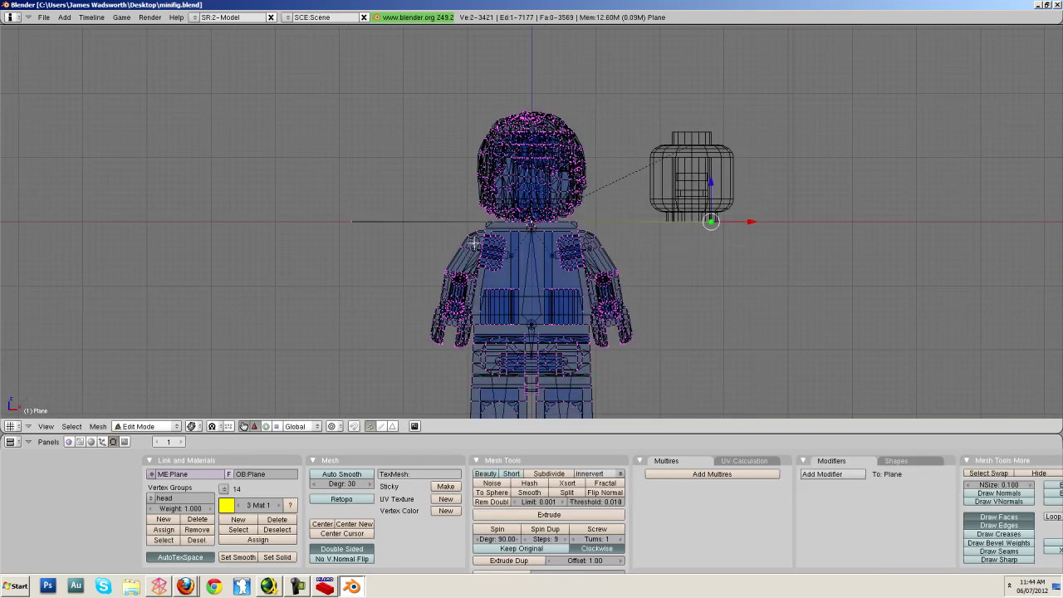
key("x")
left_click(324, 233)
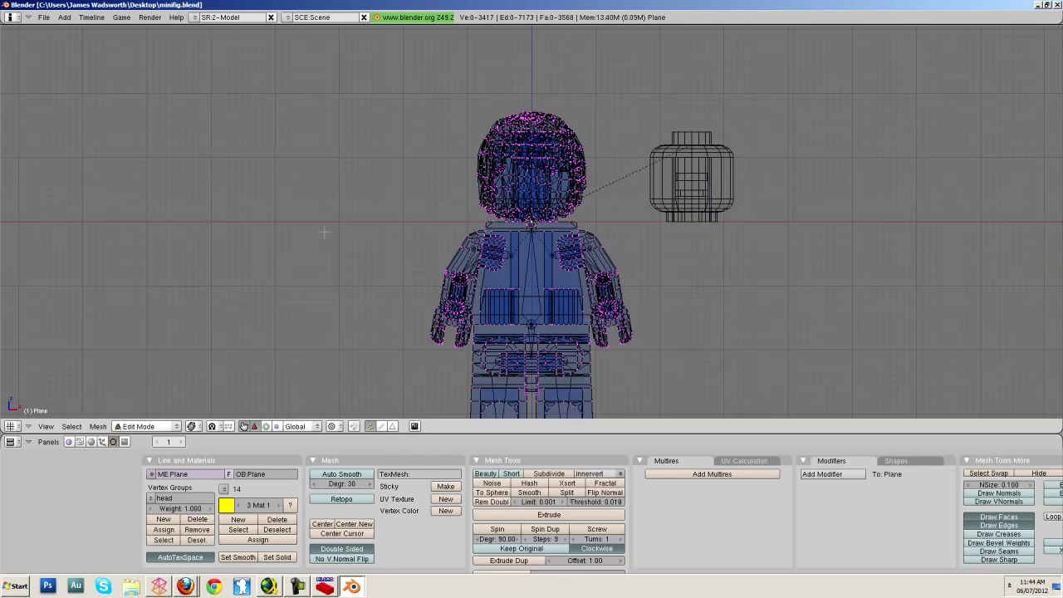
key("Tab")
Try moving the armature separately from the joined mesh and cancel the move.
right_click(530, 291)
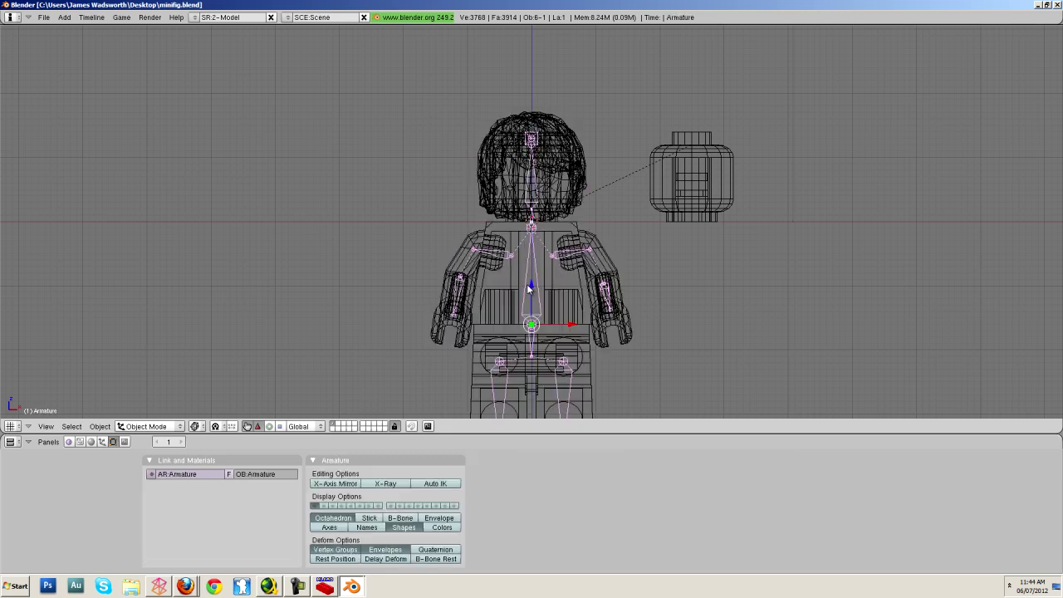
key("g")
right_click(557, 183)
scroll(532, 224, "down", 3)
Select the joined mesh and the armature, and parent the mesh to it as Armature with Name Groups.
right_click(571, 243)
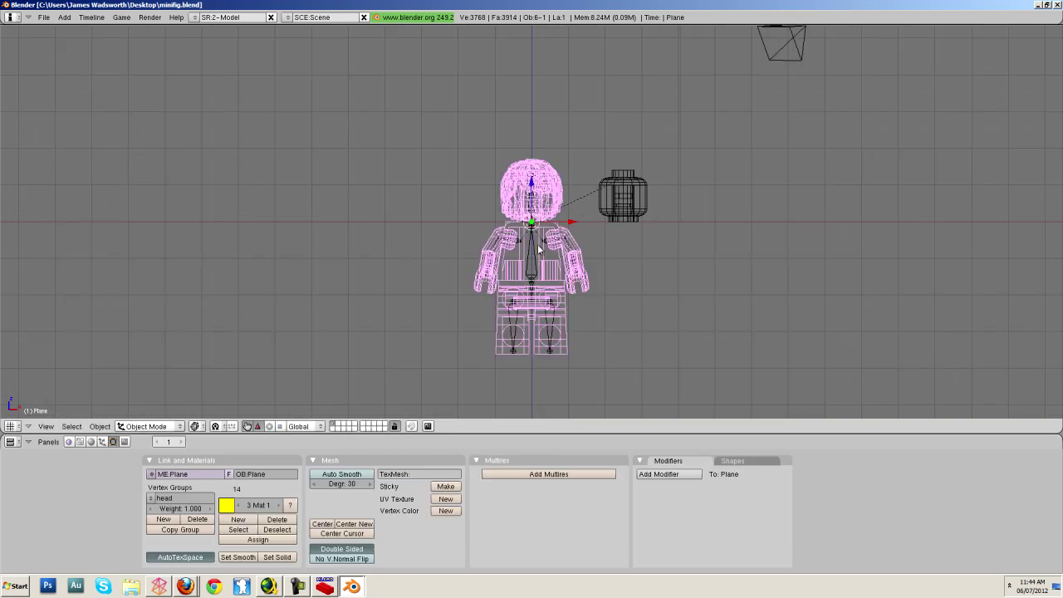
key("a")
right_click(537, 244)
right_click(535, 251, "shift")
key("ctrl+p")
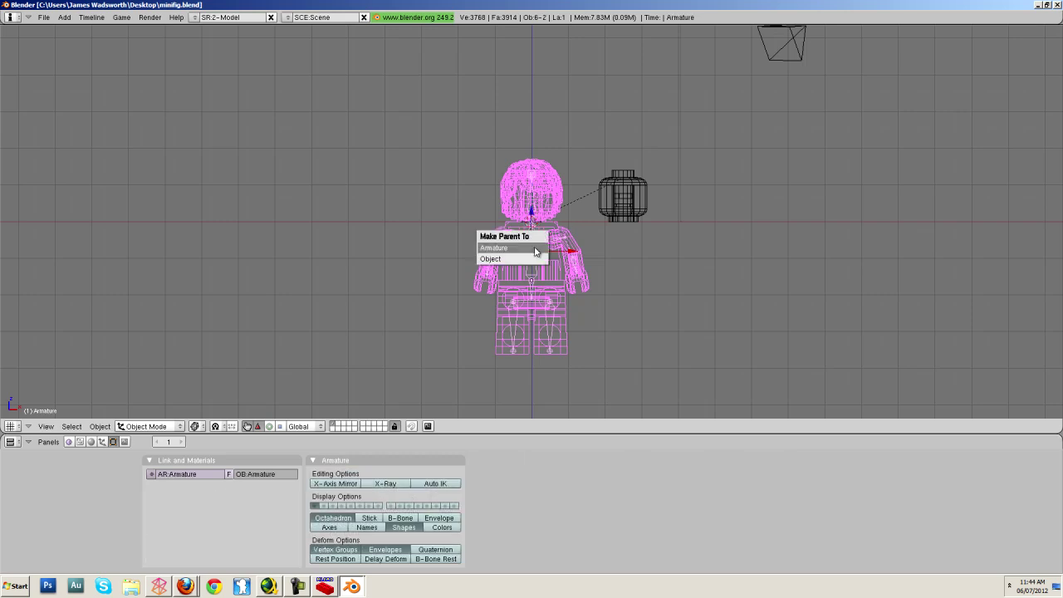
left_click(536, 251)
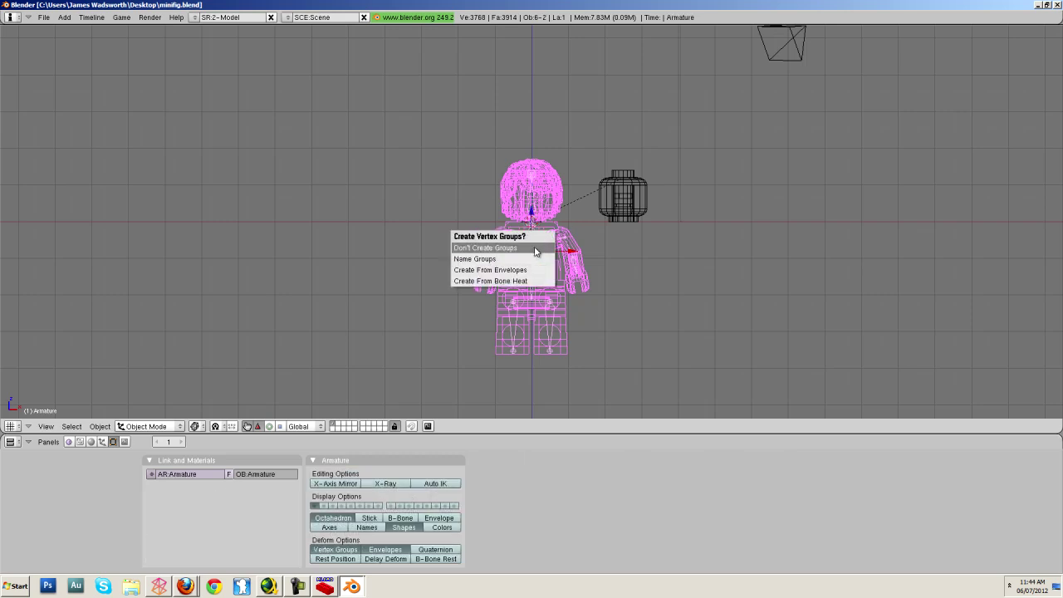
left_click(536, 264)
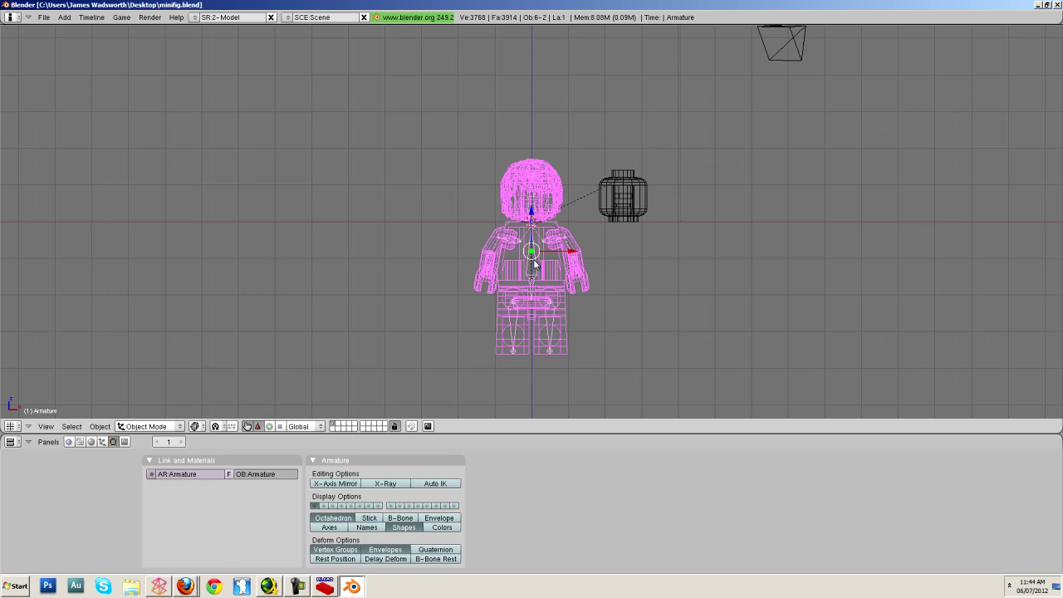
Test-move the armature with its parented mesh and cancel the move.
right_click(536, 263)
key("g")
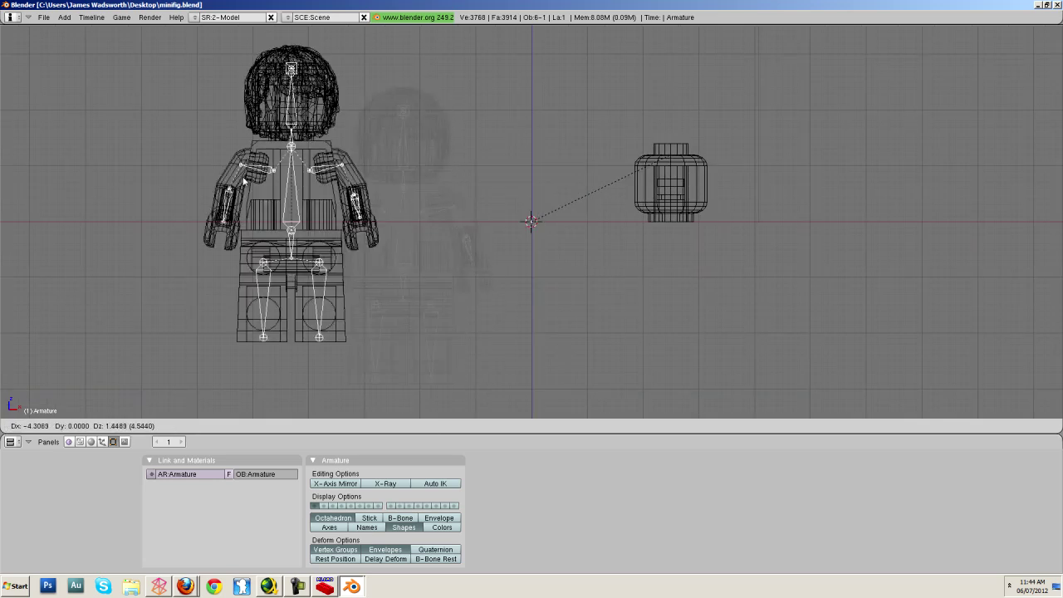
right_click(243, 181)
Put the armature in Pose Mode and test-rotate the l_arm bone in textured shading, cancelling the rotation.
left_click(148, 426)
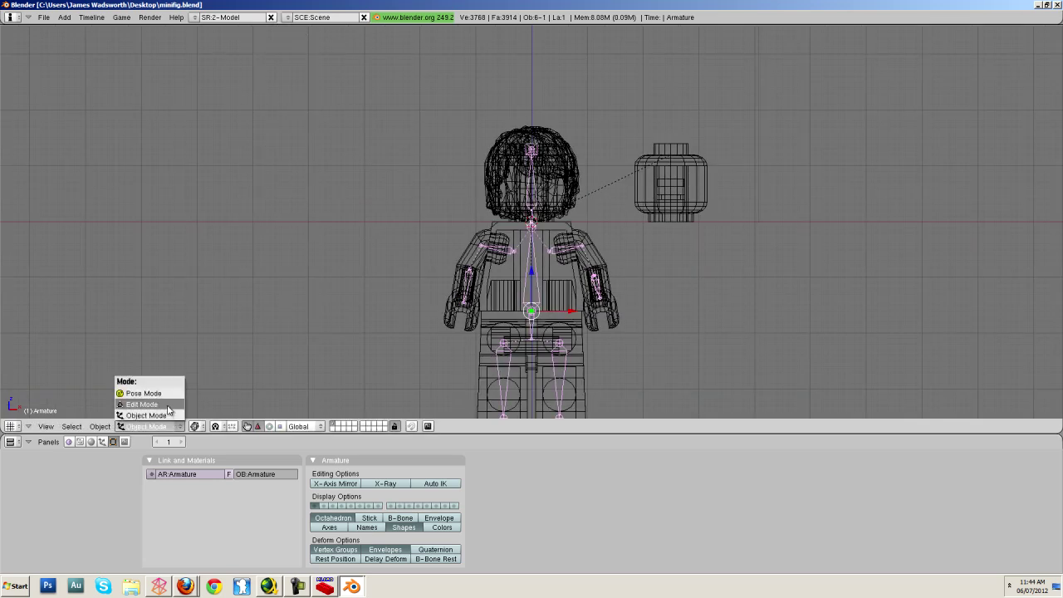
left_click(143, 393)
key("alt+z")
right_click(591, 253)
key("z")
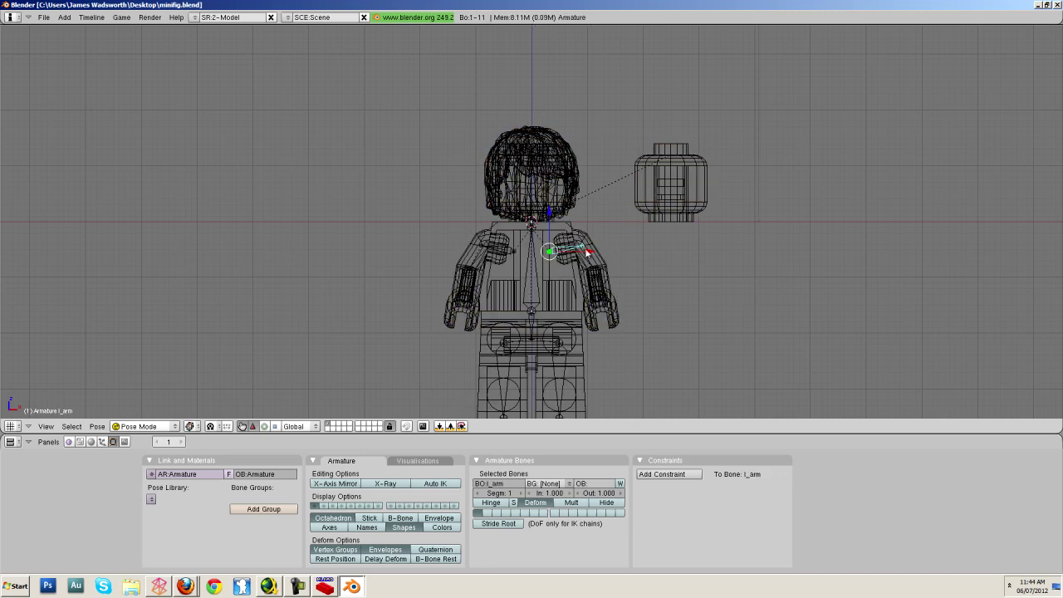
key("alt+z")
key("r")
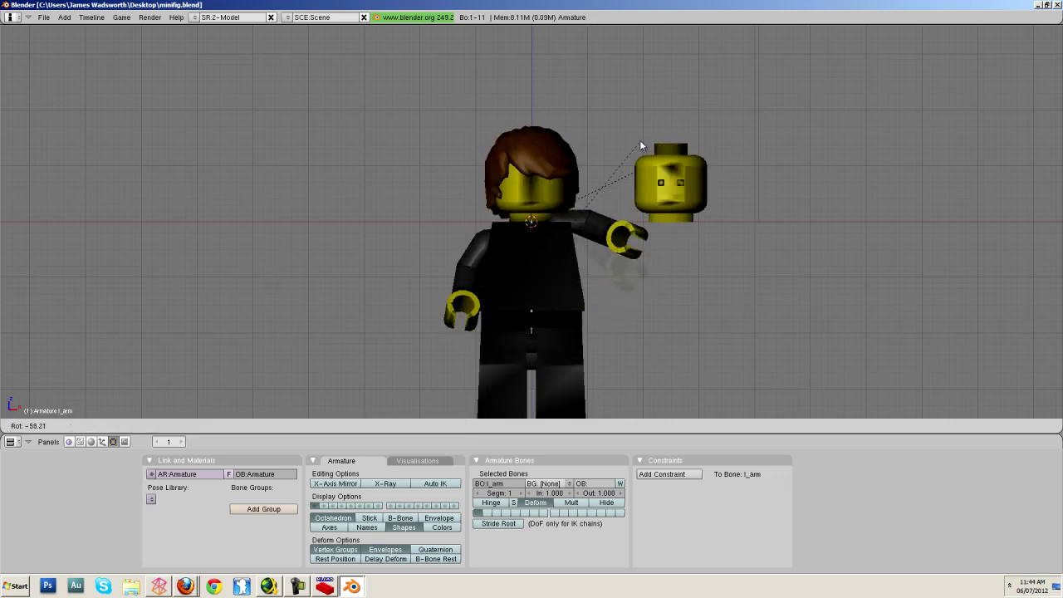
key("Escape")
Test-rotate the r_arm bone and cancel the rotation.
key("z")
right_click(502, 253)
key("r")
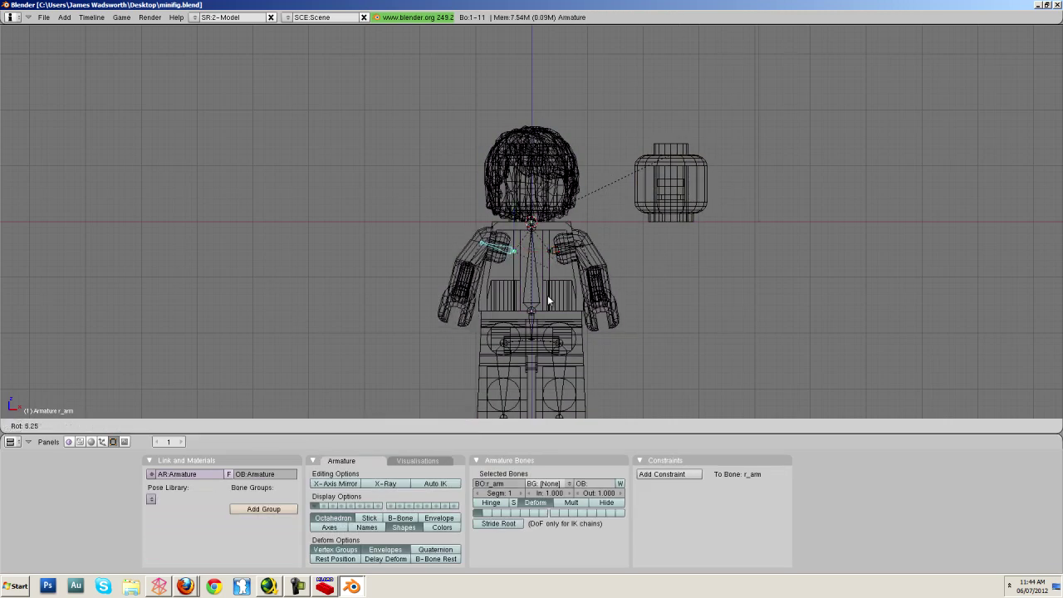
key("Escape")
key("alt+z")
Test-rotate the l_leg and r_leg bones in turn, cancelling each rotation.
scroll(513, 326, "down", 3)
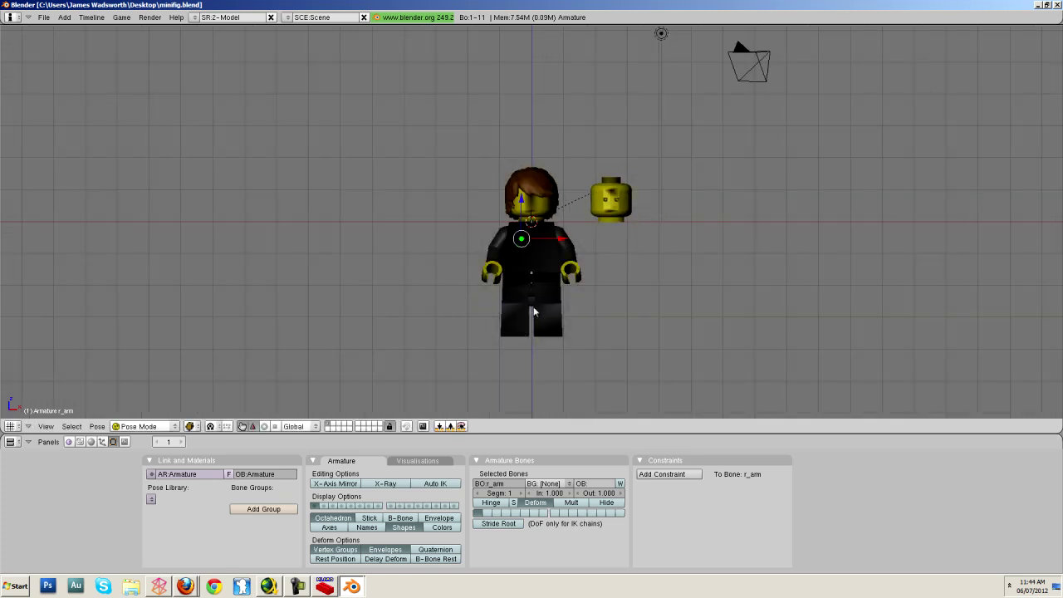
right_click(546, 297)
key("z")
key("r")
key("Escape")
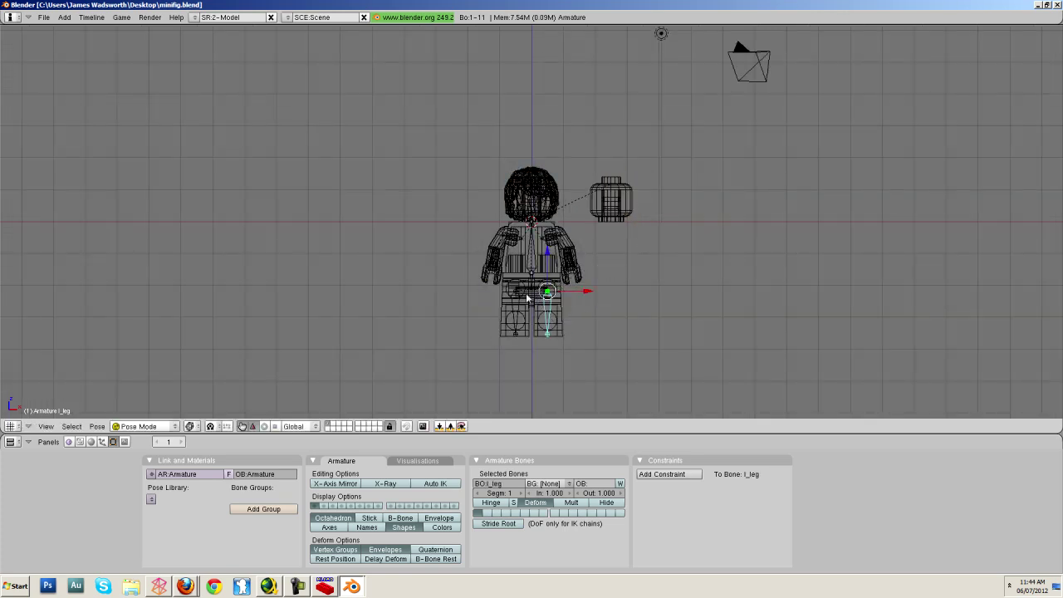
right_click(514, 304)
key("r")
key("Escape")
key("alt+z")
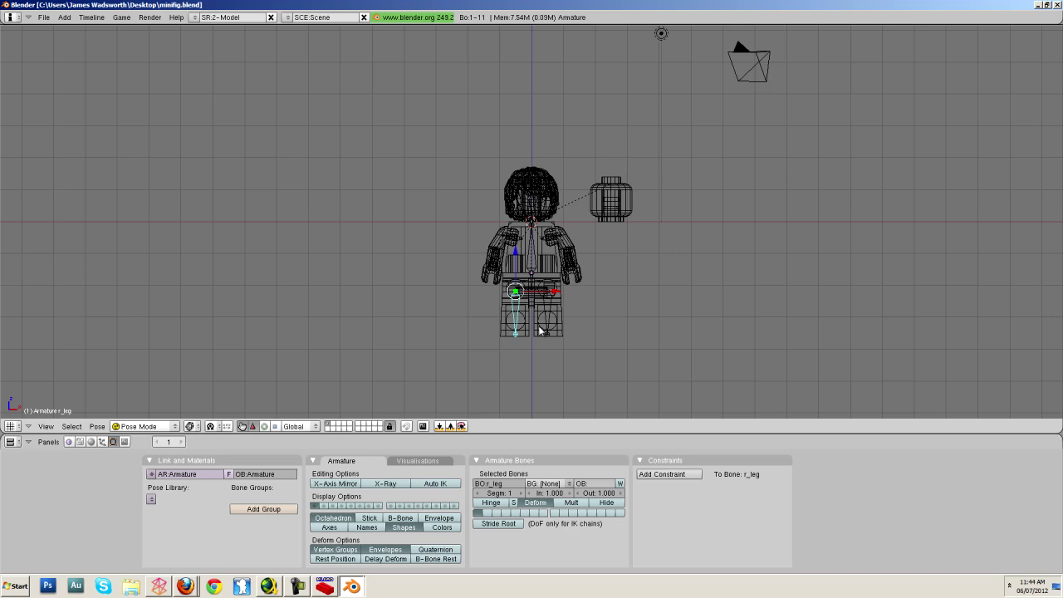
right_click(540, 327)
key("z")
key("r")
key("Escape")
key("alt+z")
Test-rotate the head bone and cancel the rotation.
scroll(532, 249, "up", 2)
right_click(535, 187)
key("z")
key("r")
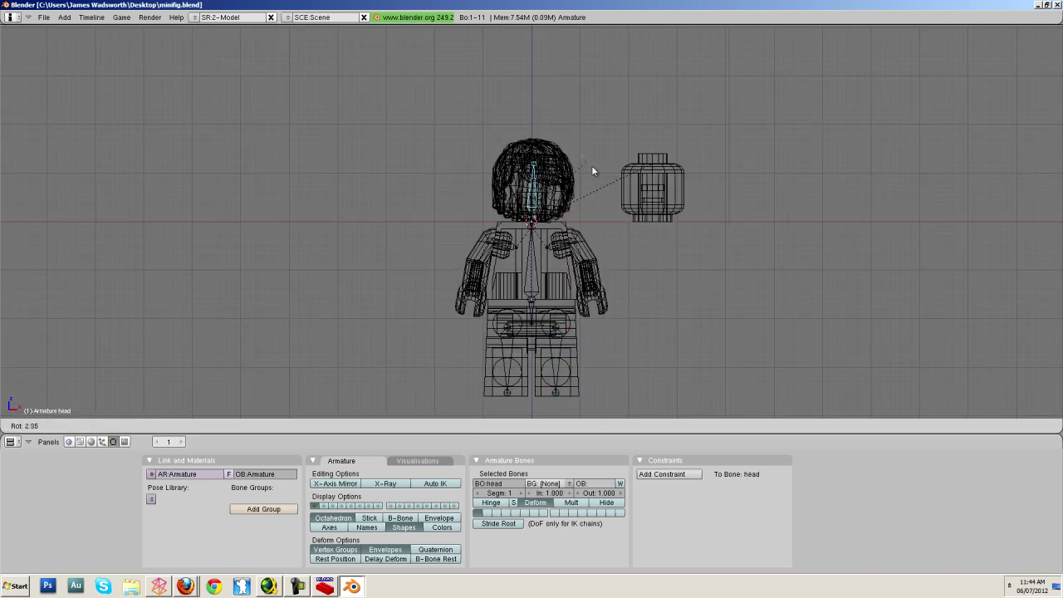
key("Escape")
key("alt+z")
Select the hair bone and test-rotate it in front and side views, cancelling each rotation.
right_click(531, 156)
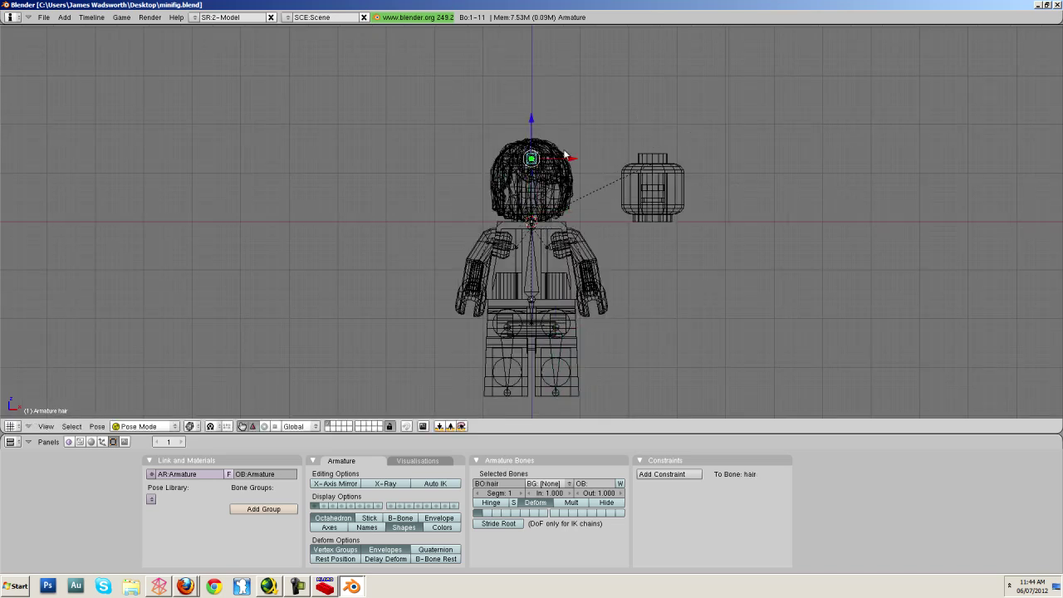
key("z")
key("r")
key("Escape")
key("KP_3")
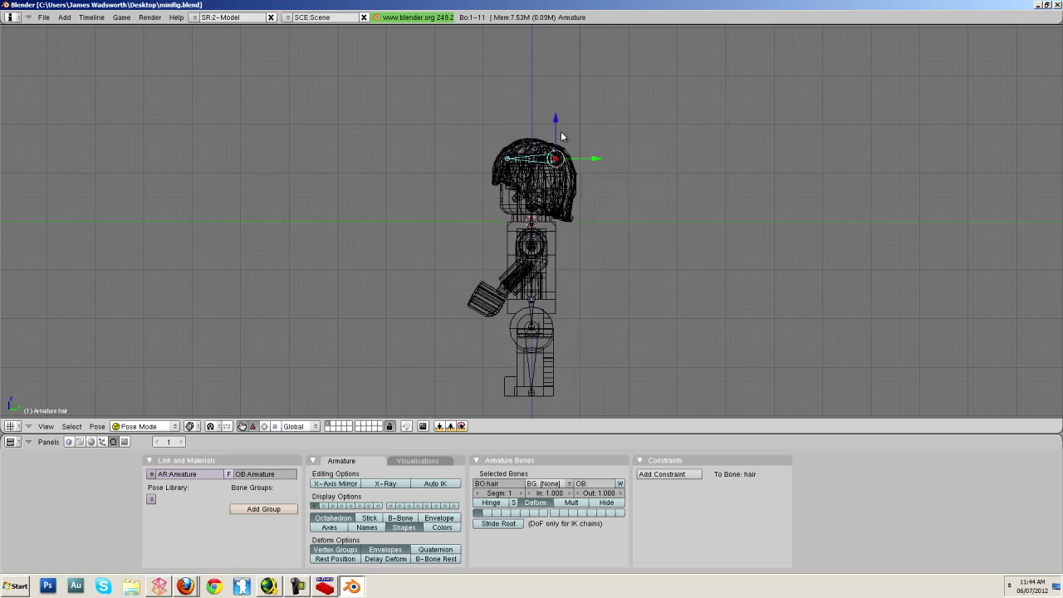
key("alt+z")
key("r")
key("Escape")
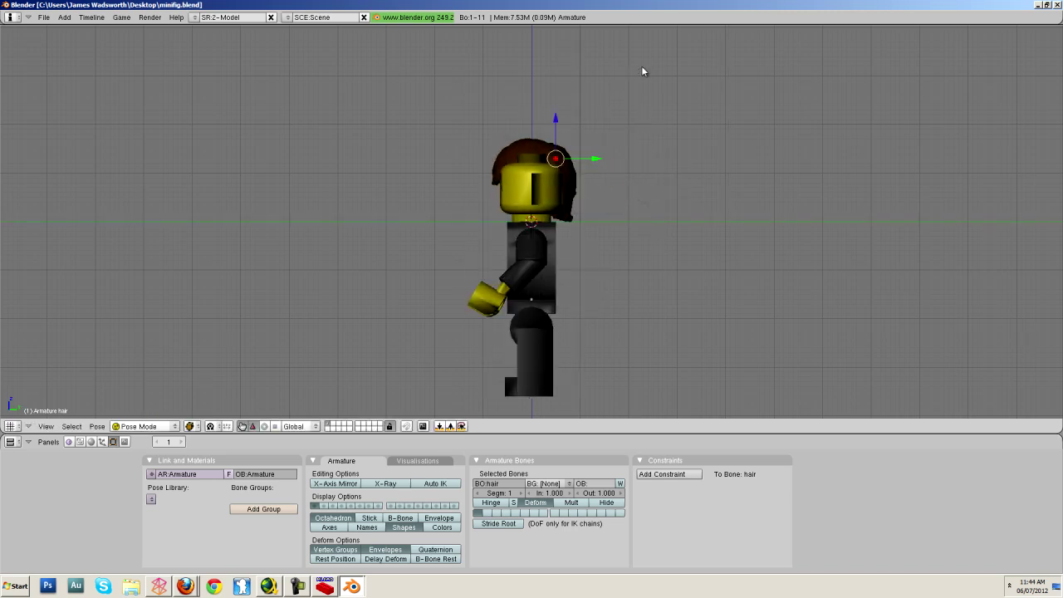
Try moving the spare head mesh in side view and cancel the move.
right_click(557, 193)
key("g")
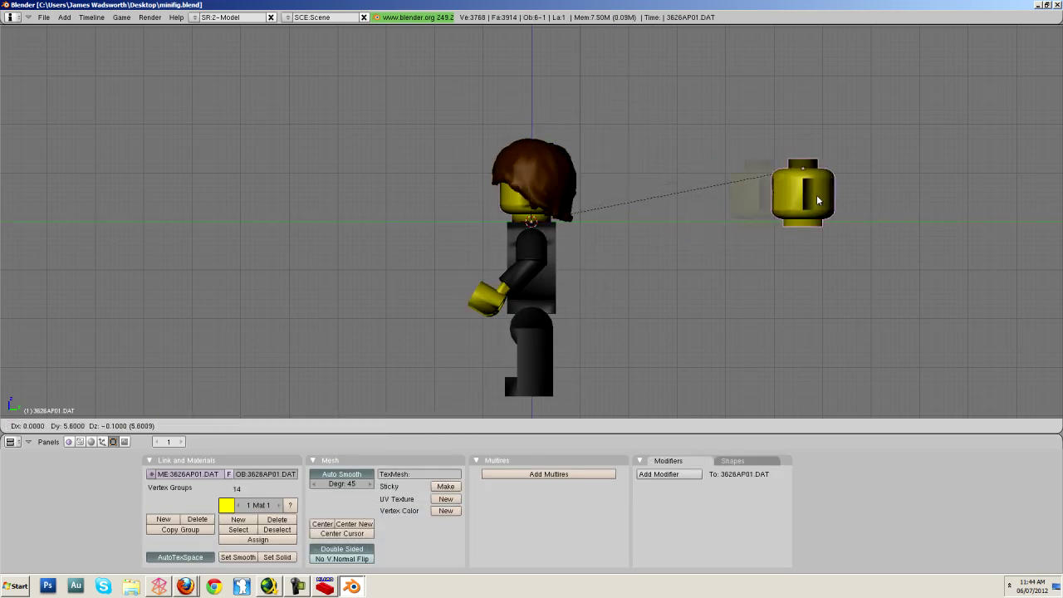
key("Escape")
Select the l_hand bone in Pose Mode, test-rotate it without keeping the rotation, and switch to side view.
mouse_move(702, 210)
middle_mouse_down()
mouse_move(700, 238)
mouse_move(739, 221)
mouse_move(740, 261)
middle_mouse_up()
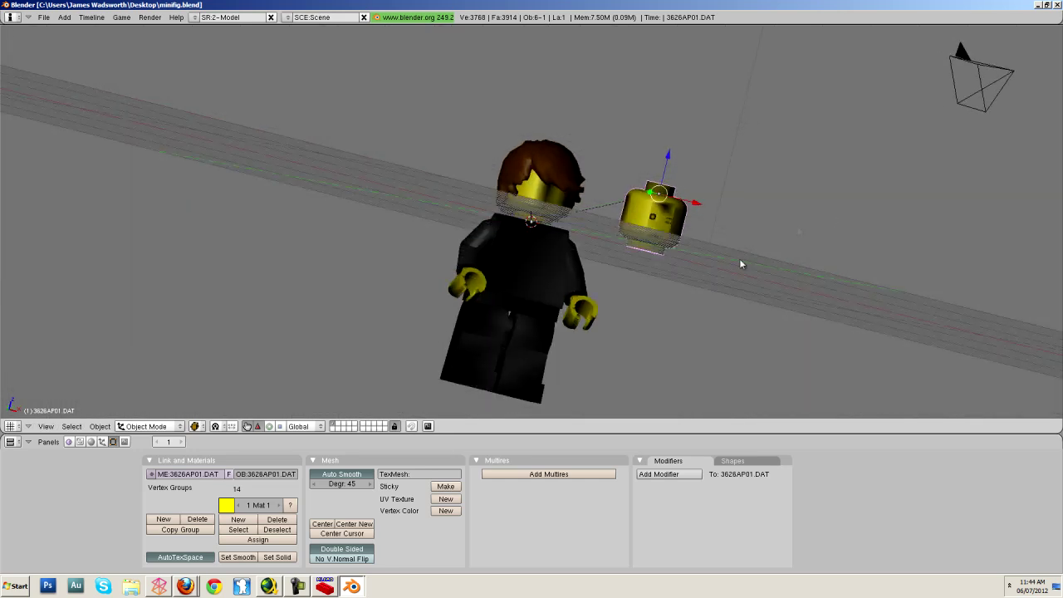
key("z")
right_click(616, 355)
key("z")
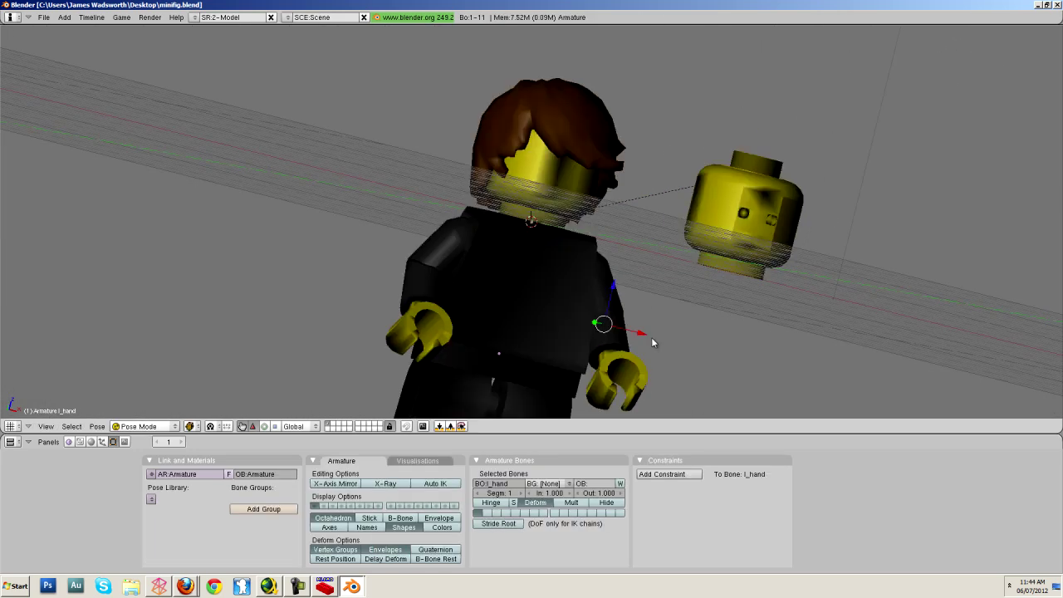
key("r")
key("Escape")
key("z")
key("z")
key("KP_3")
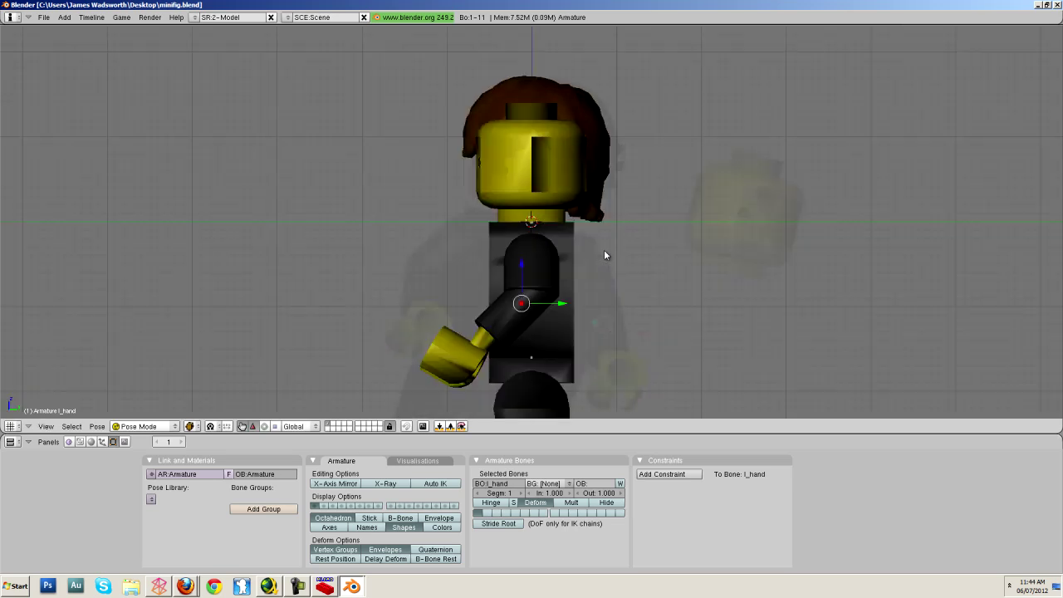
Select the spare 3626AP01.DAT head mesh beside the minifig and move it to another layer.
key("z")
scroll(581, 253, "down", 2)
middle_click_drag(476, 267, 627, 259)
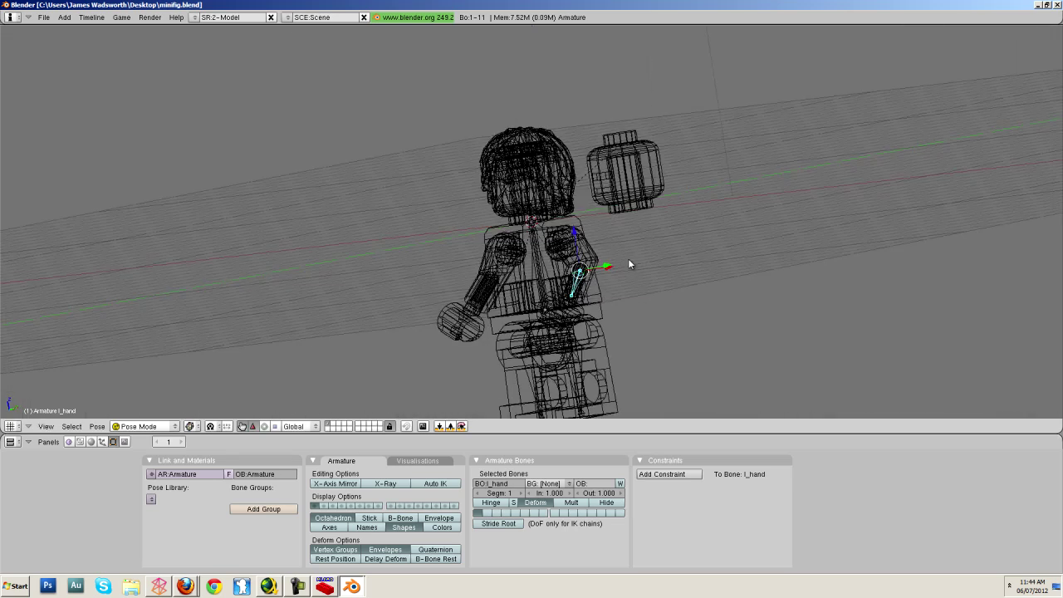
key("z")
right_click(626, 189)
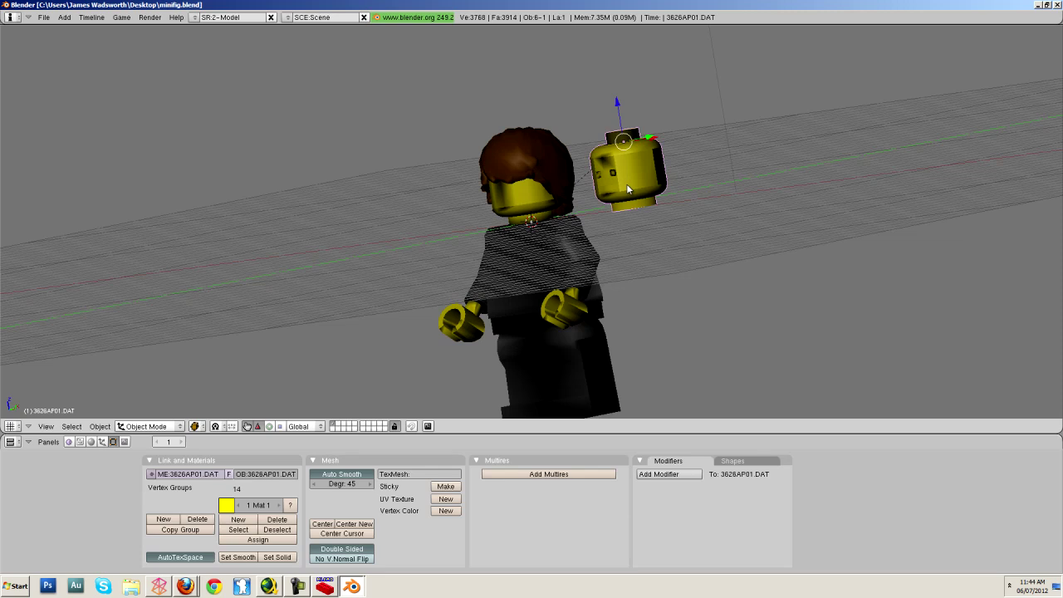
key("m")
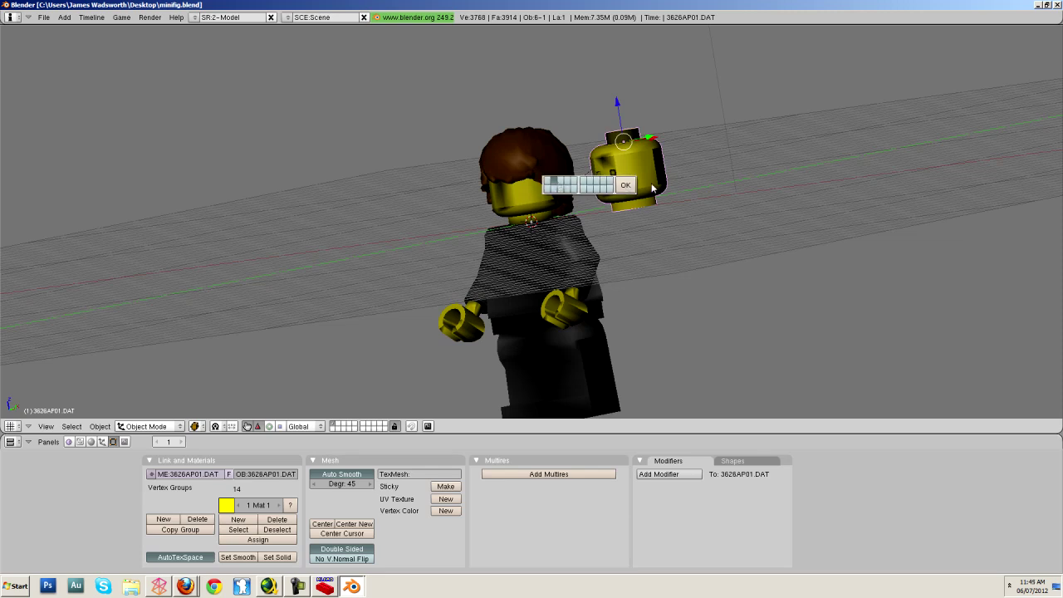
left_click(624, 184)
key("KP_1")
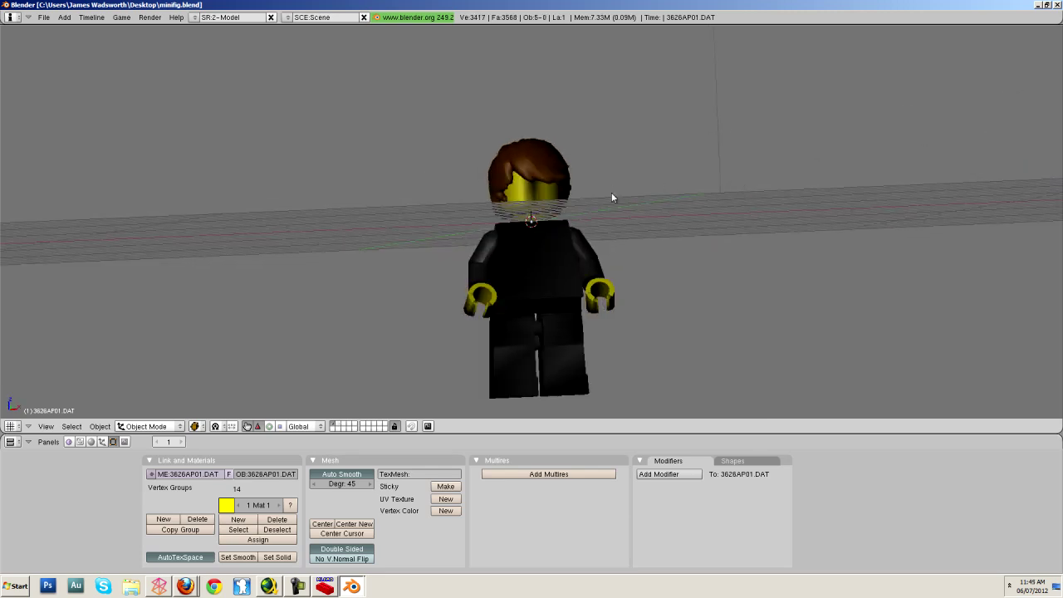
Select the body_2 bone and examine the hip area and the gap between the minifig's legs from below and the front.
middle_click_drag(611, 191, 565, 194)
right_click(551, 319)
middle_click_drag(550, 320, 451, 42)
right_click(463, 99)
right_click(463, 100)
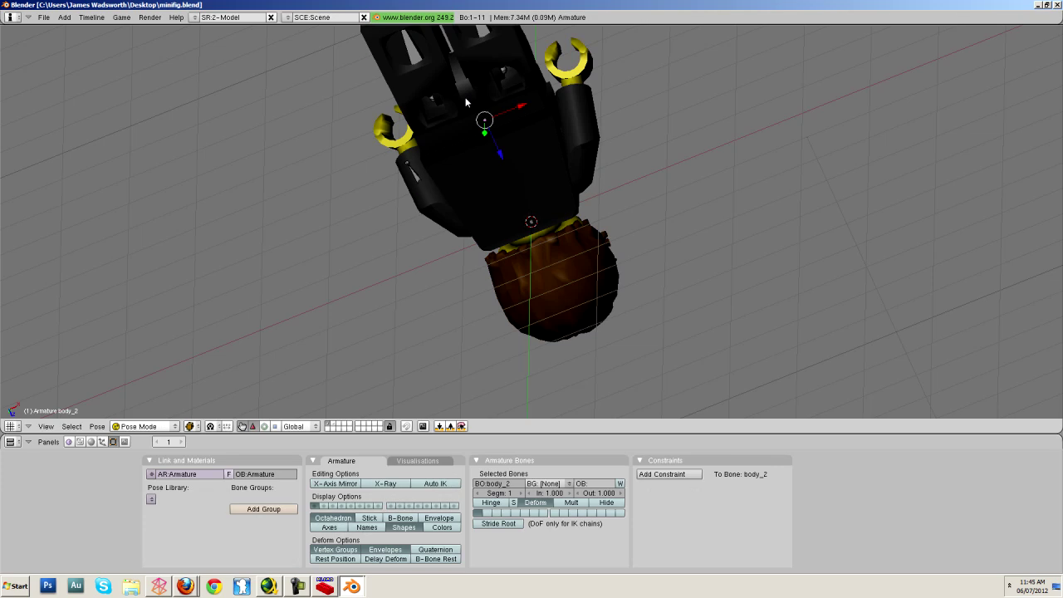
middle_click_drag(465, 102, 575, 276)
scroll(576, 272, "up", 3)
middle_click_drag(573, 219, 571, 268)
key("Tab")
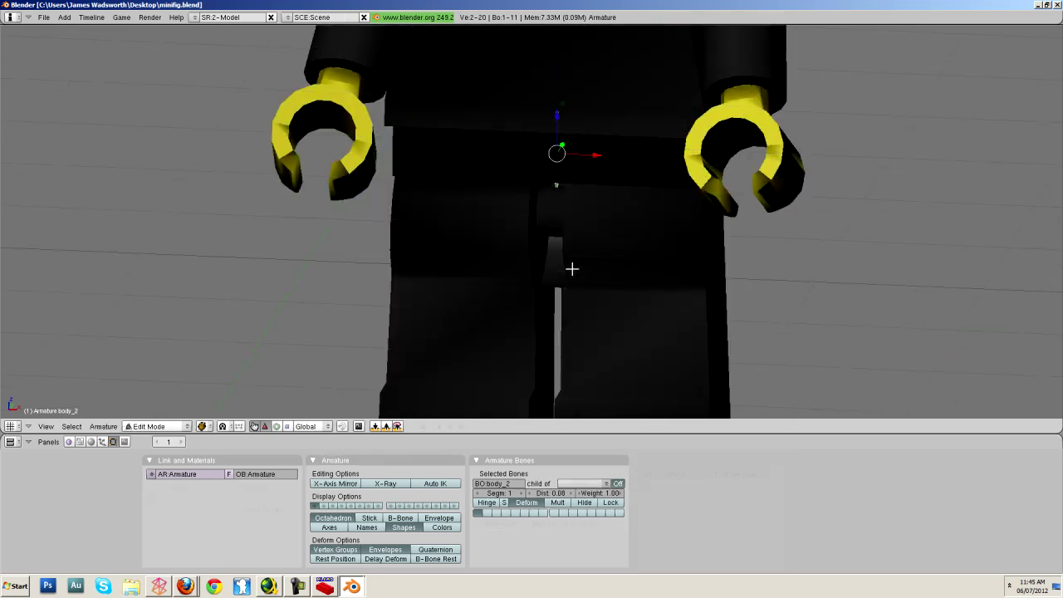
key("Tab")
right_click(622, 257)
key("Tab")
key("Tab")
Make body_2 the active vertex group of the minifig mesh and select only that group's vertices in Edit Mode.
right_click(698, 276)
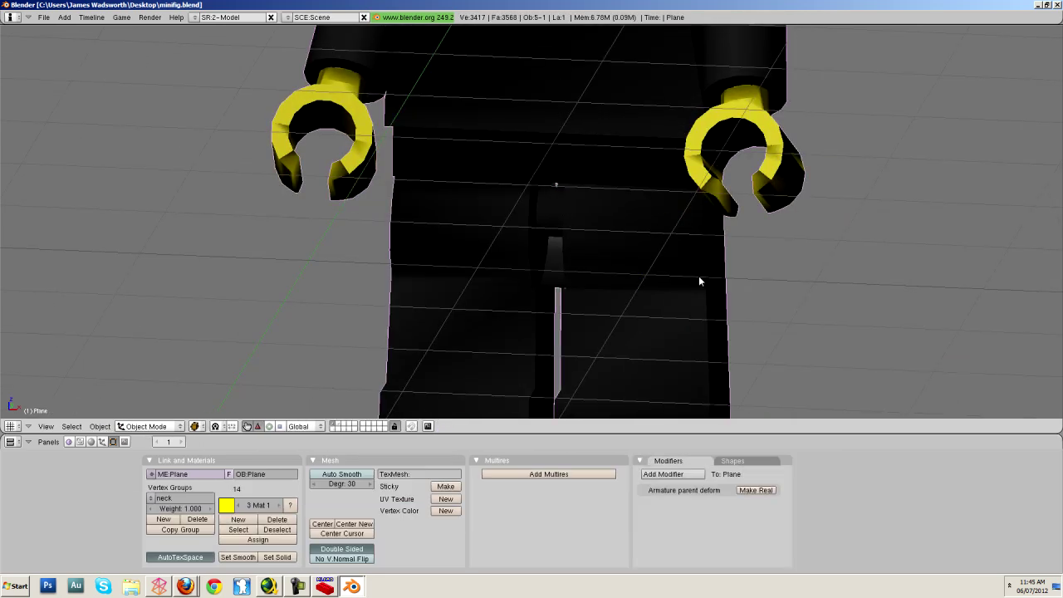
key("Tab")
key("a")
middle_click_drag(610, 245, 678, 275)
key("a")
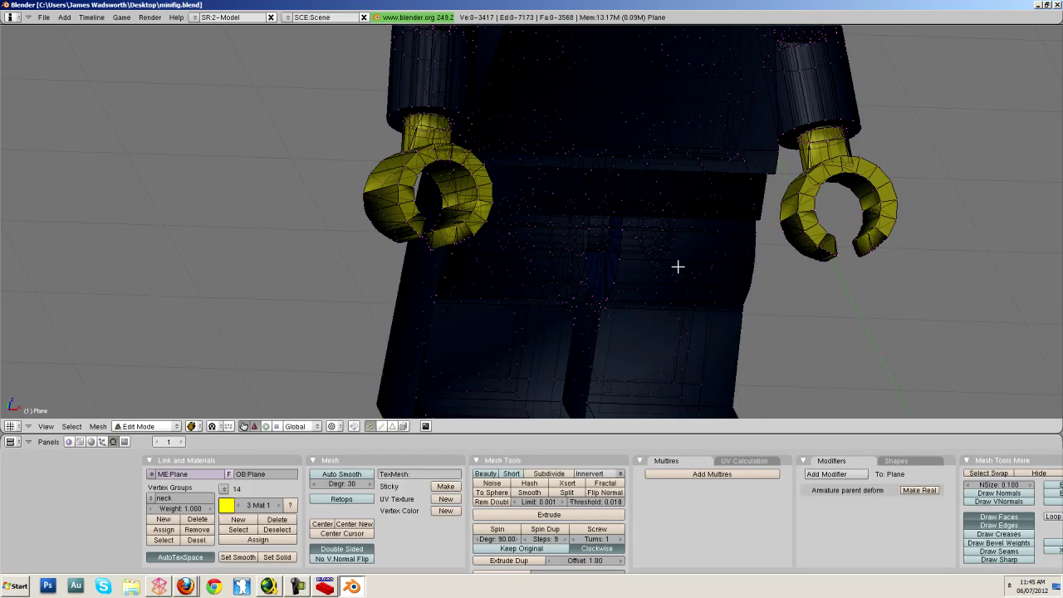
key("Tab")
left_click(152, 498)
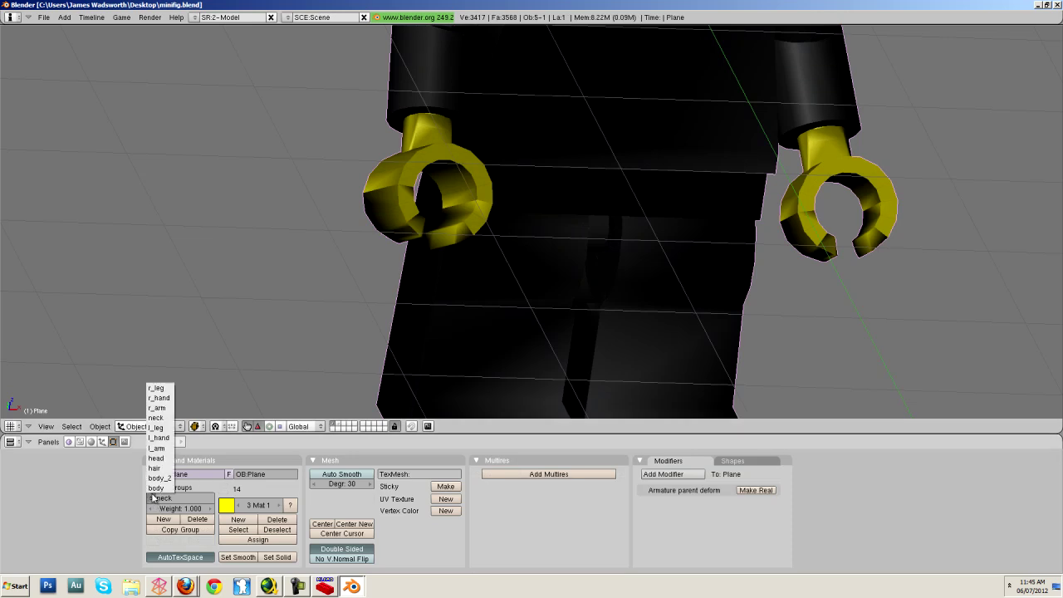
left_click(159, 478)
key("Tab")
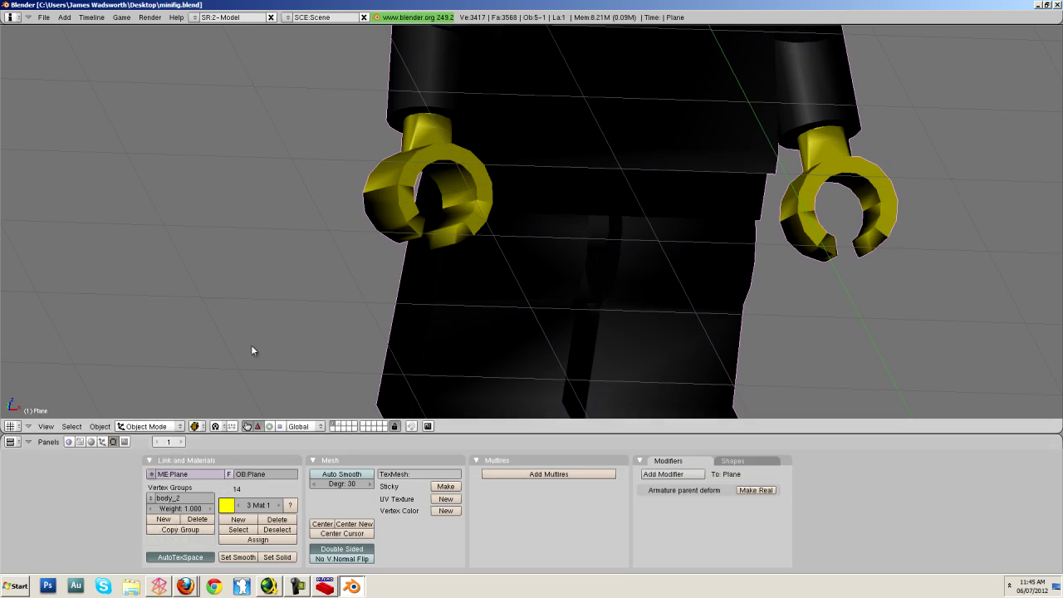
key("a")
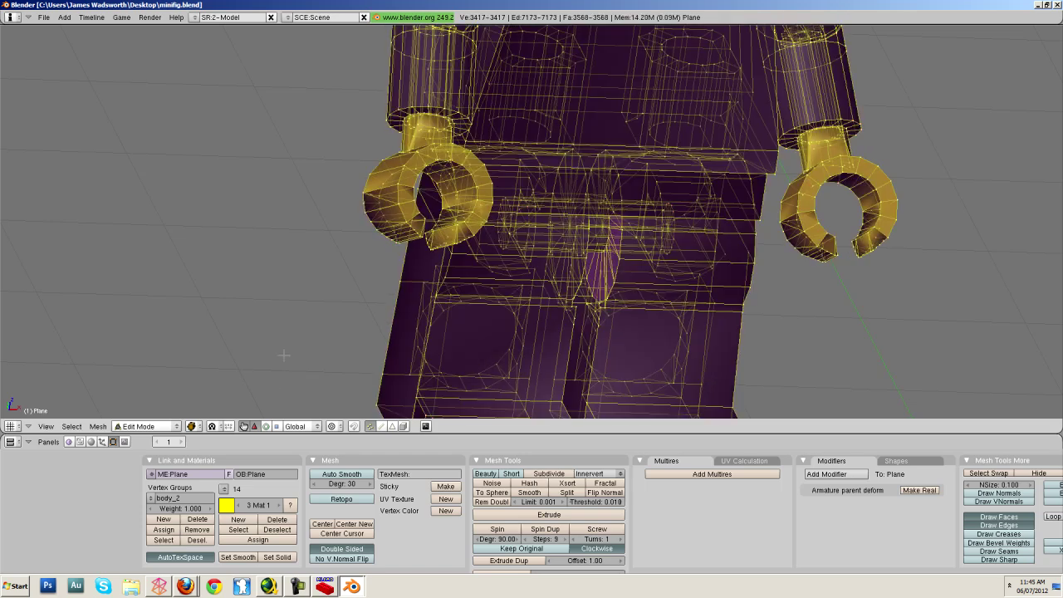
key("a")
left_click(173, 540)
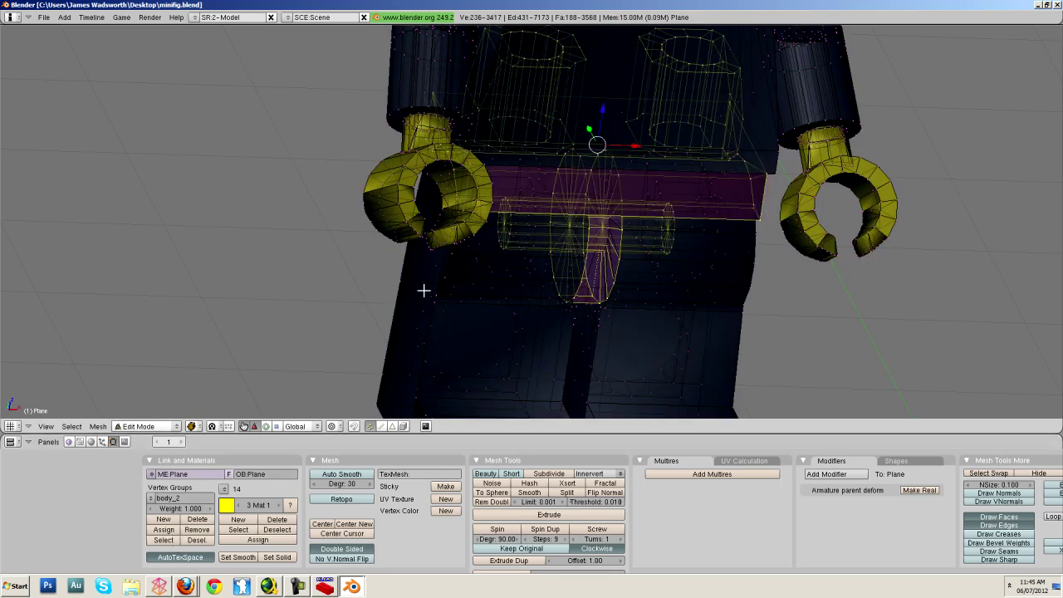
Move the selected hip piece along the X axis in front view until it is clear of the body.
key("z")
scroll(610, 186, "down", 2)
key("g")
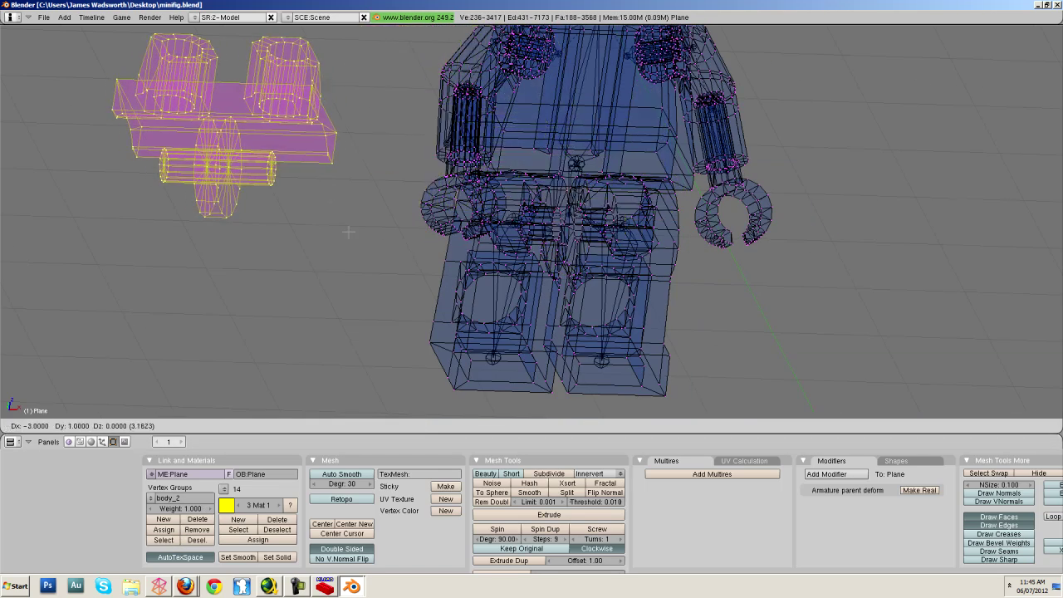
right_click(349, 231)
key("KP_1")
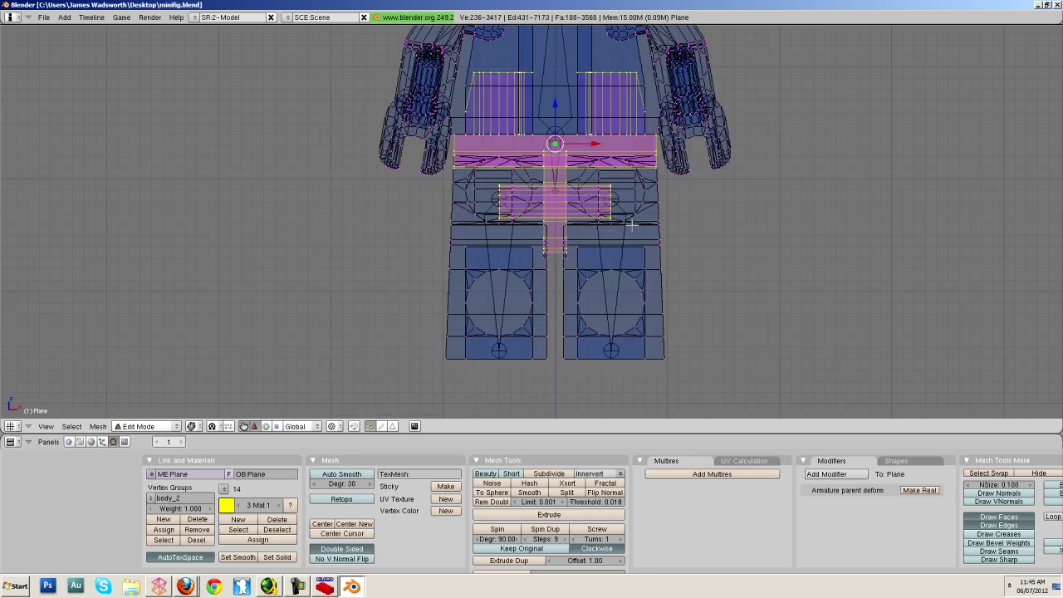
key("g")
key("x")
left_click(301, 220)
key("z")
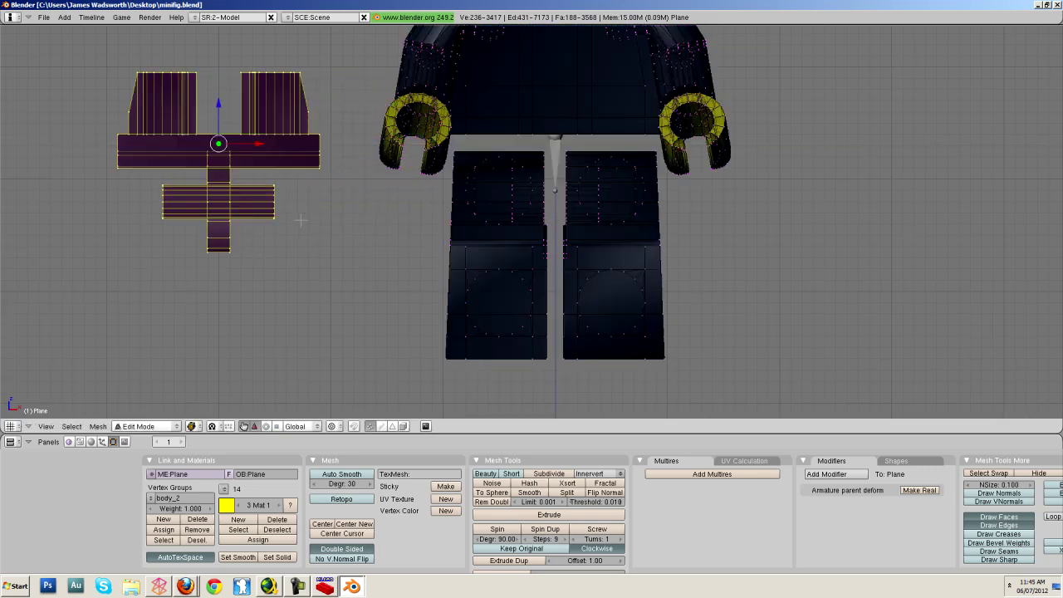
Box-select the hip piece's vertical centre tab in wireframe and extrude it as a region.
key("Tab")
middle_click_drag(317, 228, 247, 143)
key("KP_0")
key("KP_1")
middle_click_drag(314, 179, 579, 154, "shift")
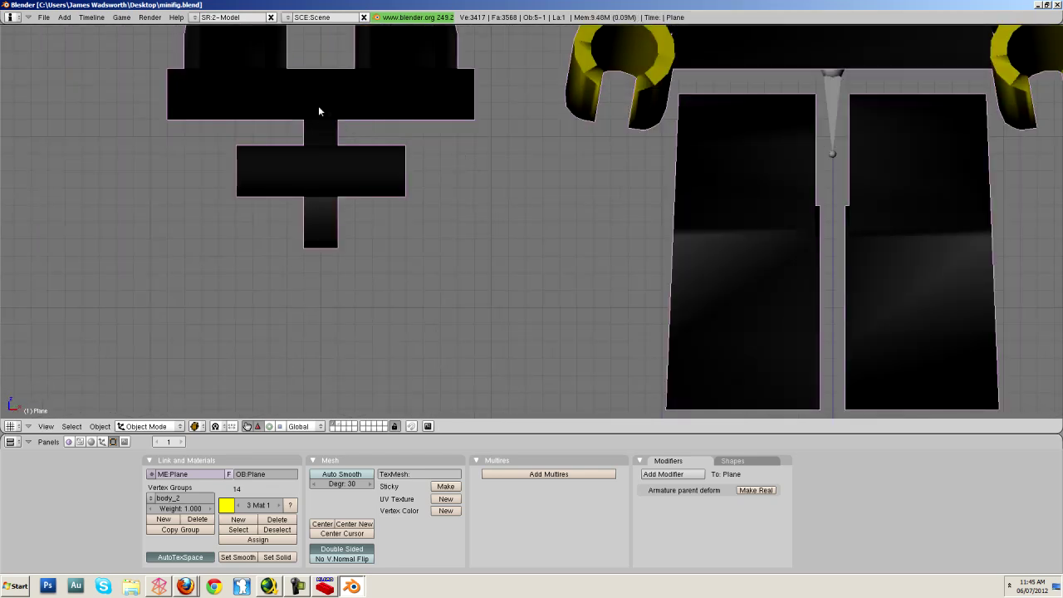
scroll(582, 154, "left", 5, "ctrl")
scroll(685, 158, "up", 2)
key("Tab")
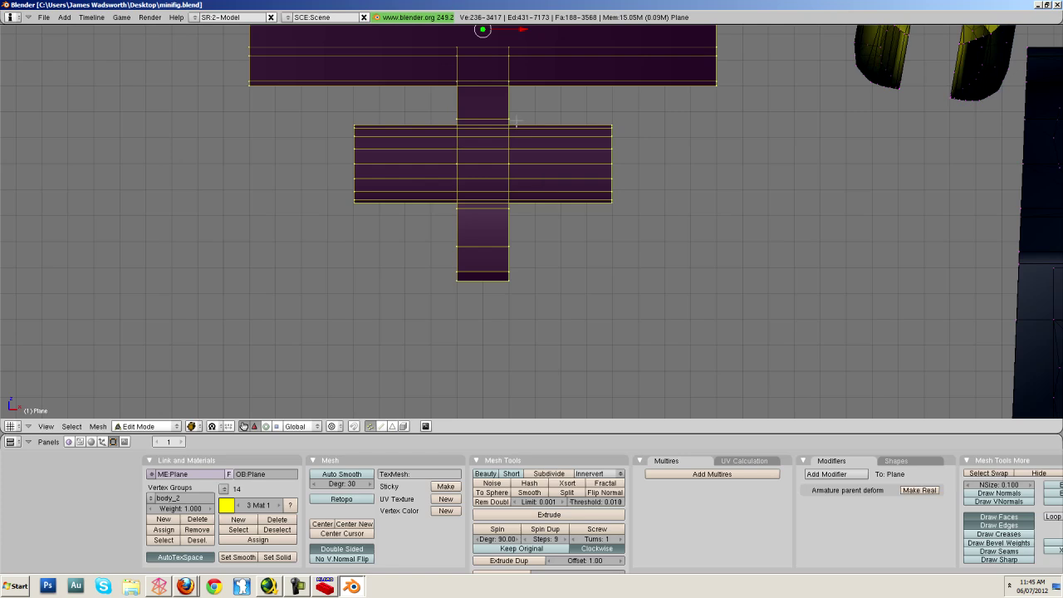
key("a")
left_click_drag(448, 37, 538, 292)
key("e")
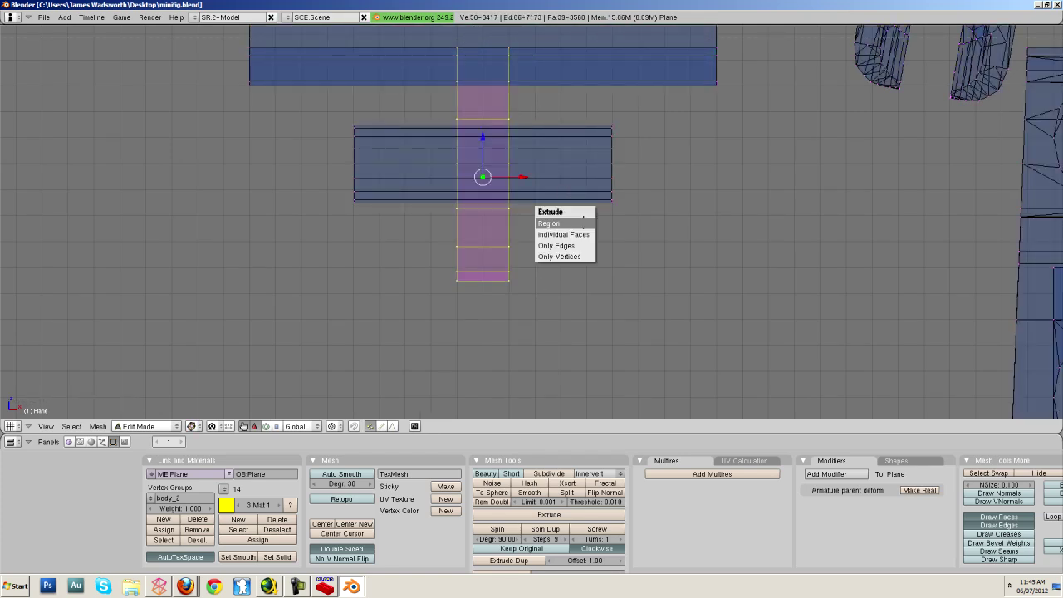
left_click(584, 222)
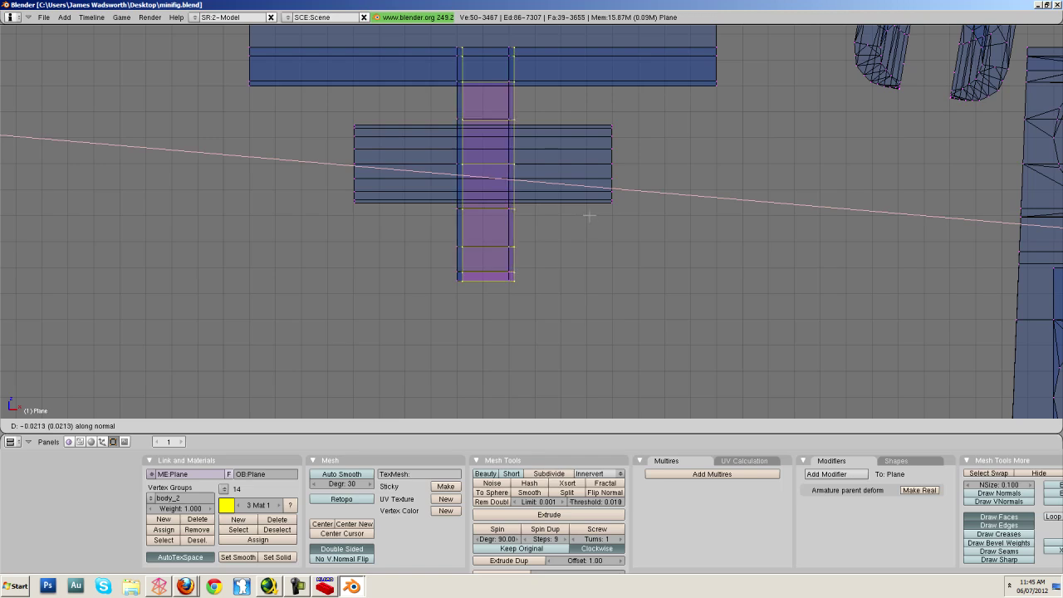
Flatten the extruded region along its local X axis onto the tab's centre line and remove doubles.
key("s")
key("x")
key("x")
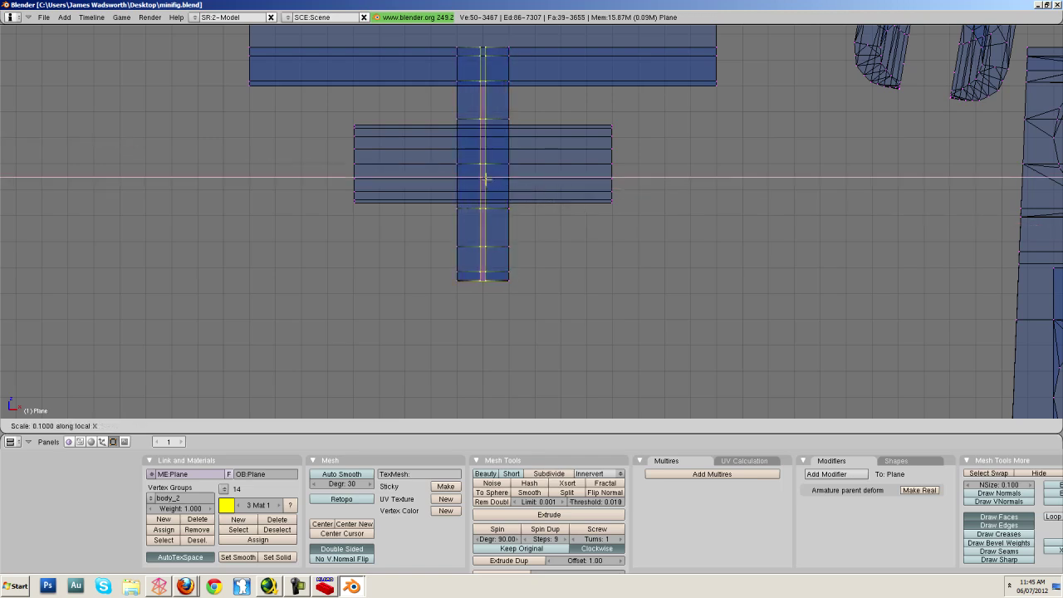
left_click(483, 178)
key("z")
key("w")
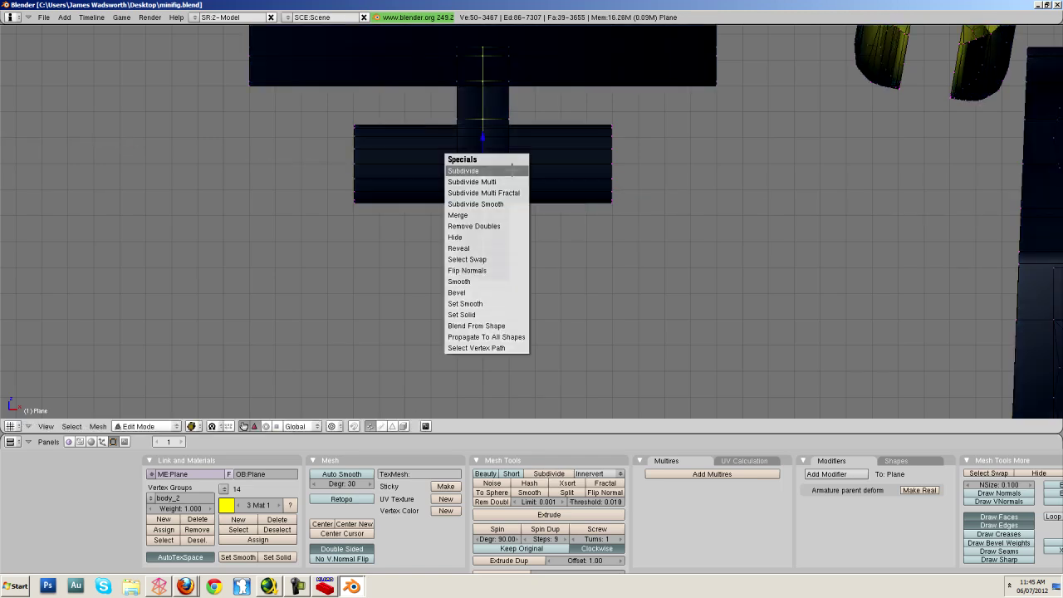
left_click(513, 227)
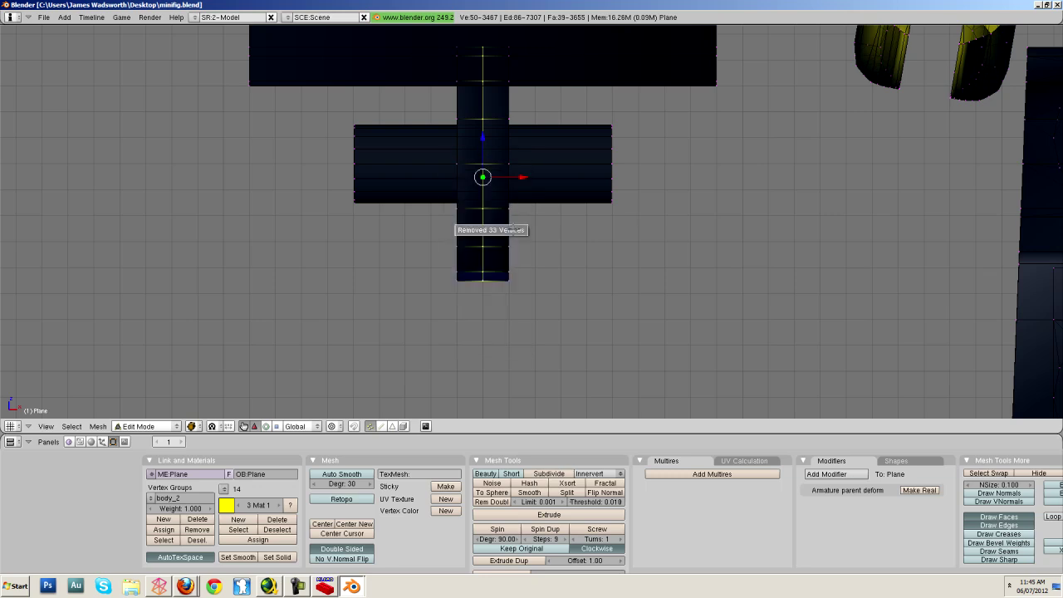
Select the whole hip piece and move it along X back into place between the torso and legs.
scroll(513, 228, "down", 5)
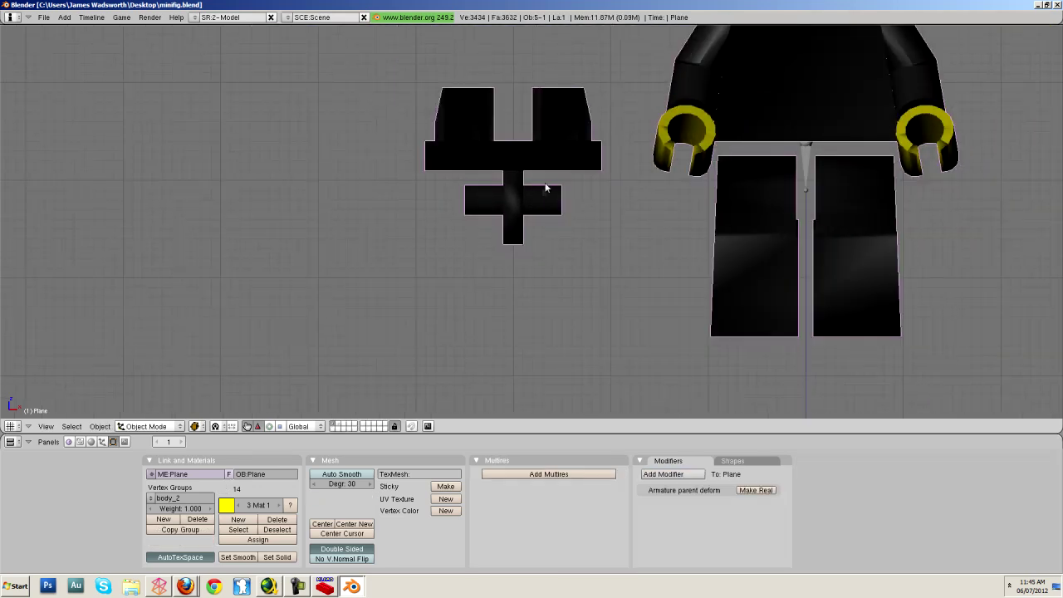
key("a")
key("ctrl+r")
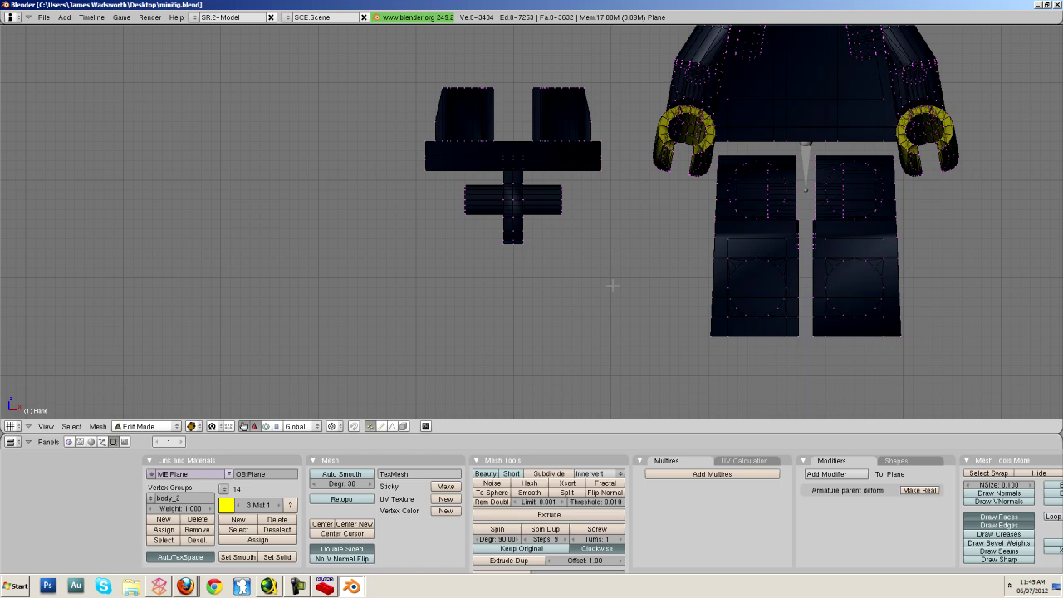
key("z")
left_click_drag(406, 78, 371, 57)
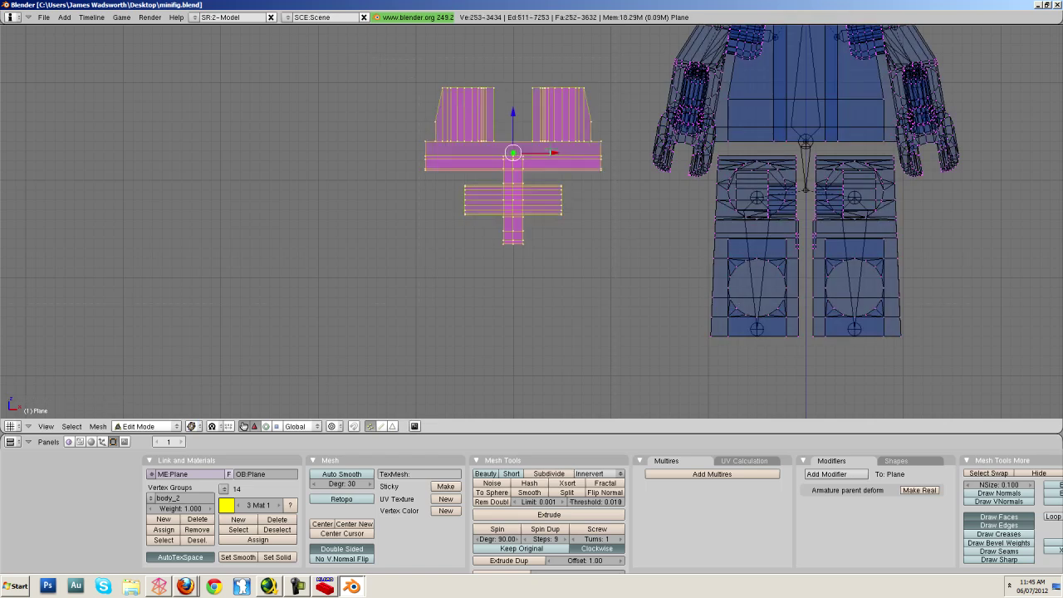
left_click_drag(552, 152, 842, 161)
key("Tab")
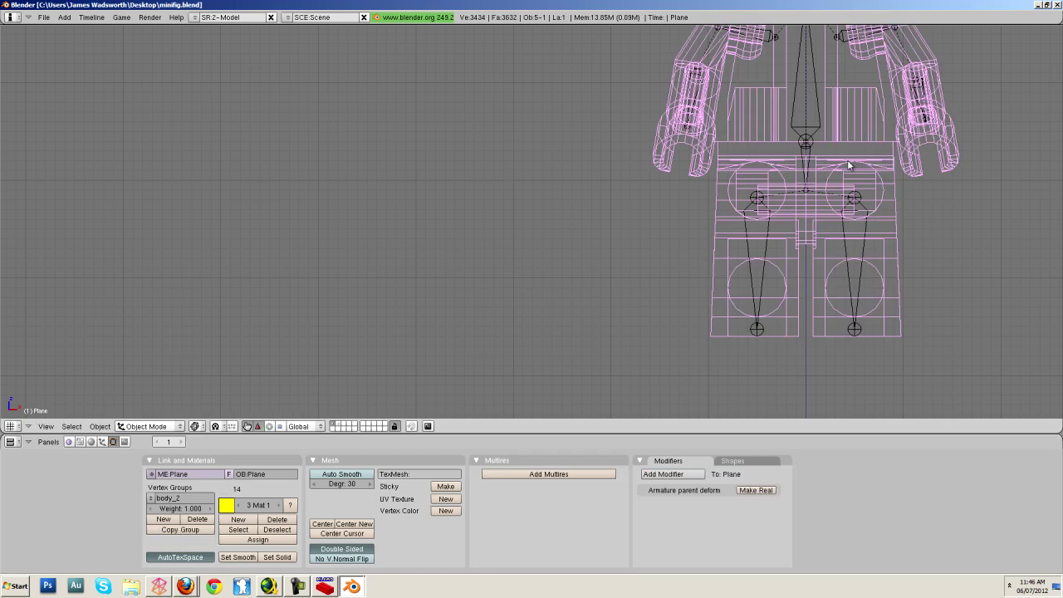
Return to solid shading and save the scene over the existing minifig.blend file.
key("z")
mouse_move(847, 164)
middle_mouse_down()
mouse_move(811, 213)
mouse_move(762, 217)
mouse_move(772, 248)
middle_mouse_up()
key("ctrl+w")
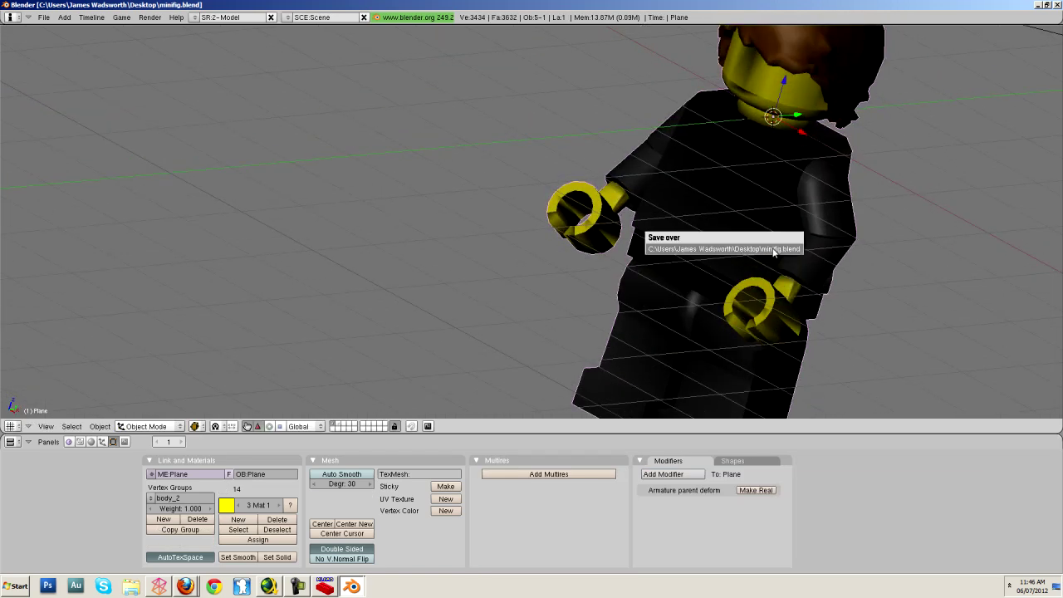
left_click(772, 248)
Select the head bone in Pose Mode and check the minifig in top view and through the camera.
key("z")
right_click(794, 87)
key("z")
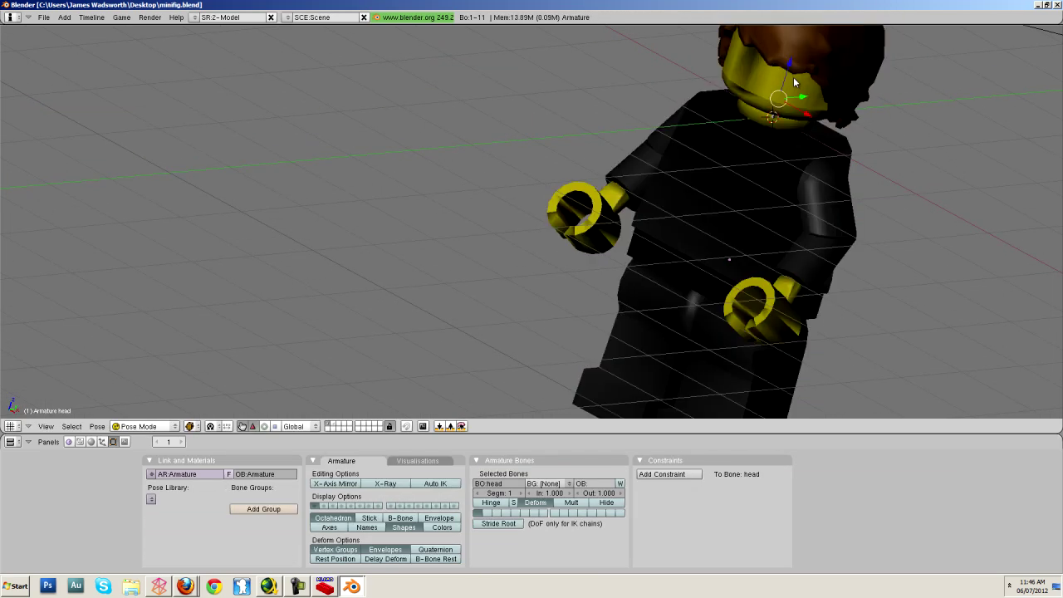
key("KP_7")
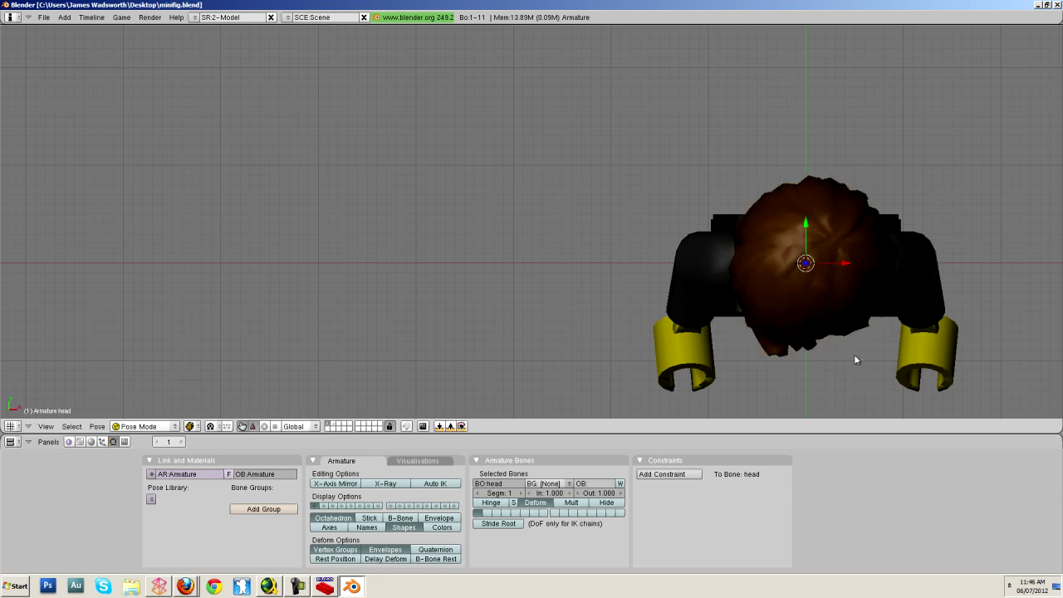
middle_click_drag(853, 353, 846, 116)
key("KP_0")
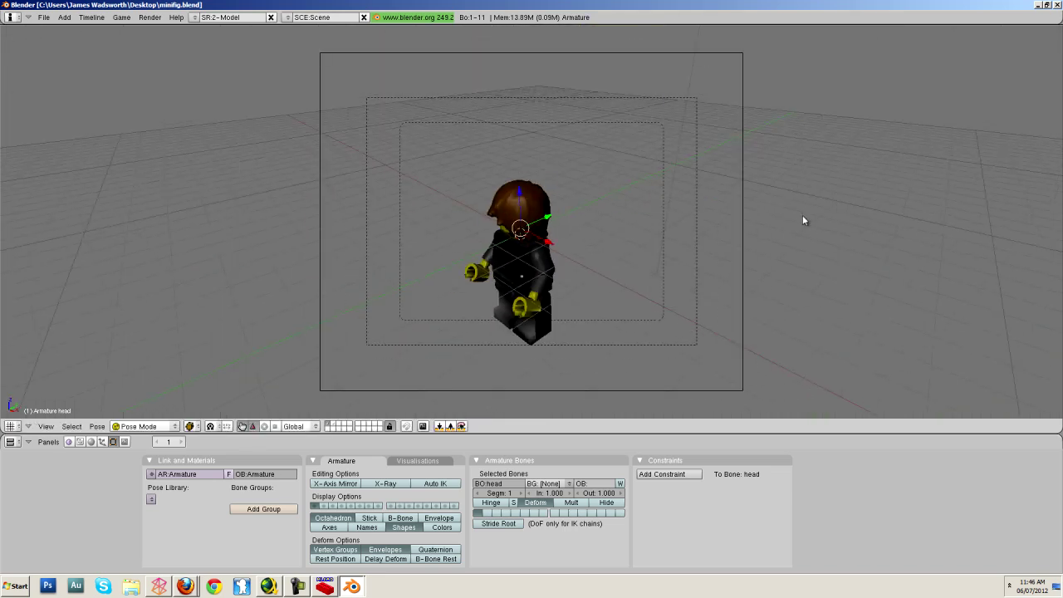
Select the camera and lower it in side view to about the height of the minifig's neck.
right_click(742, 179)
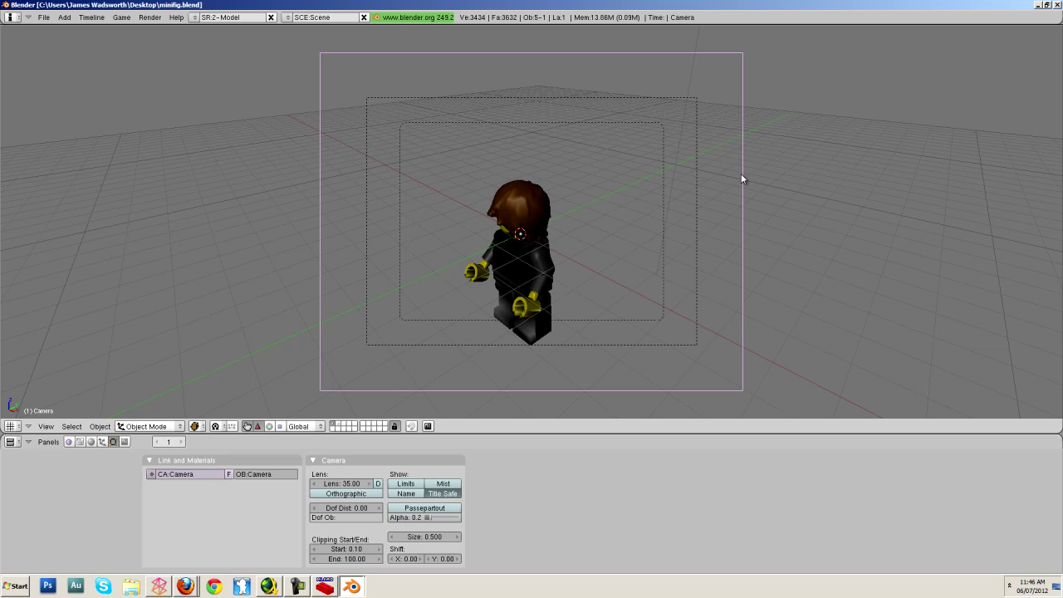
key("KP_3")
scroll(744, 158, "down", 5)
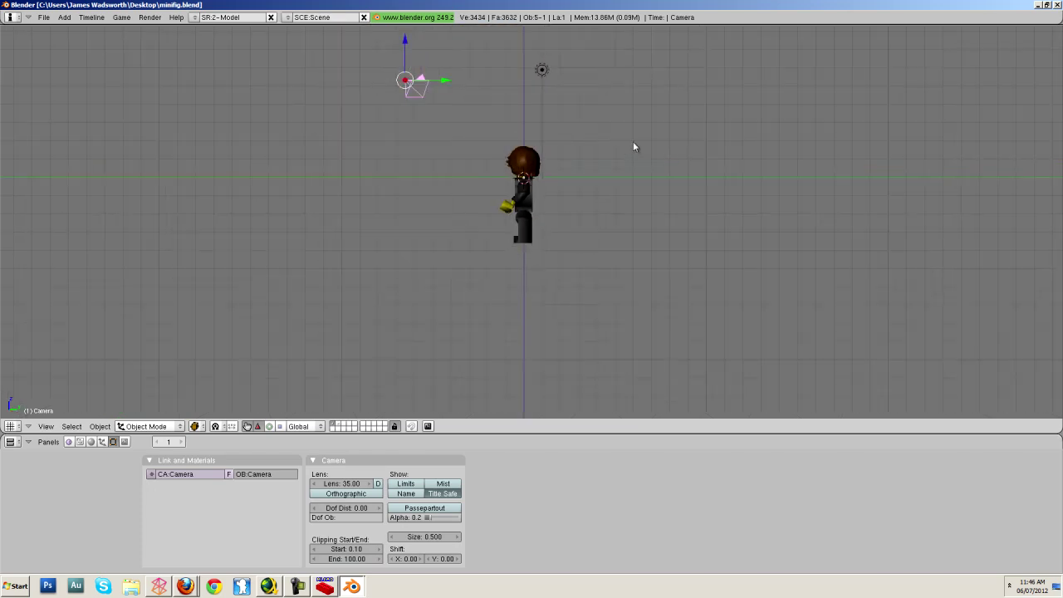
key("g")
left_click(506, 208)
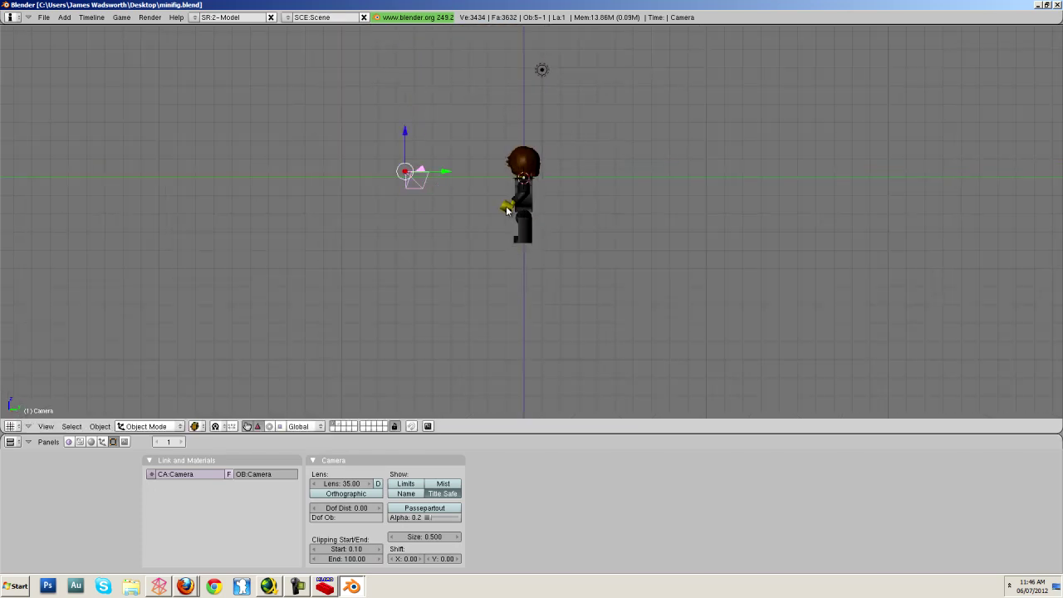
Rotate the camera 45 degrees in top view so it points straight along the Y axis.
key("KP_7")
key("r")
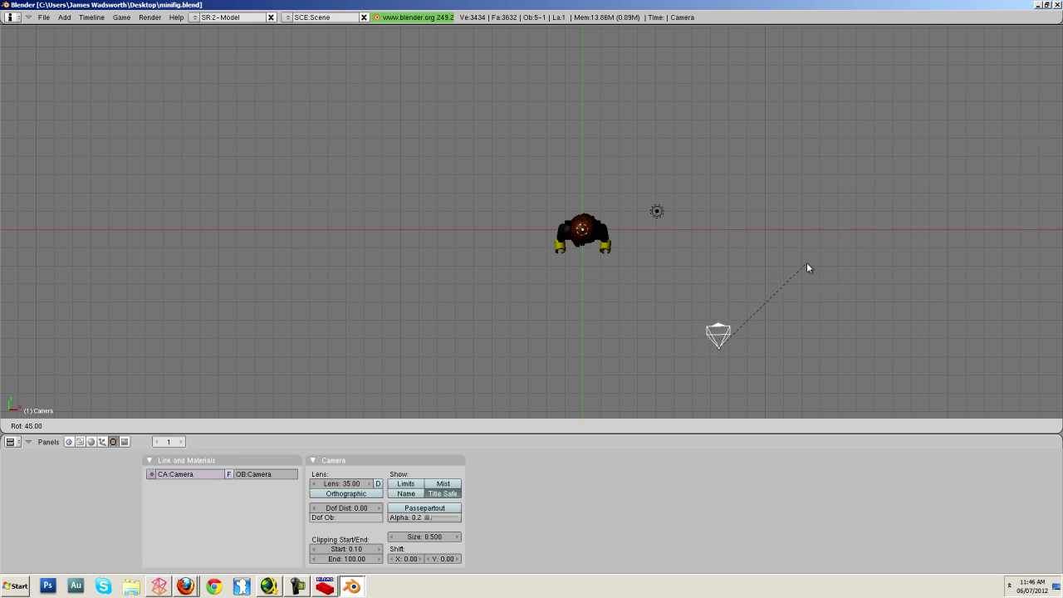
left_click(812, 263)
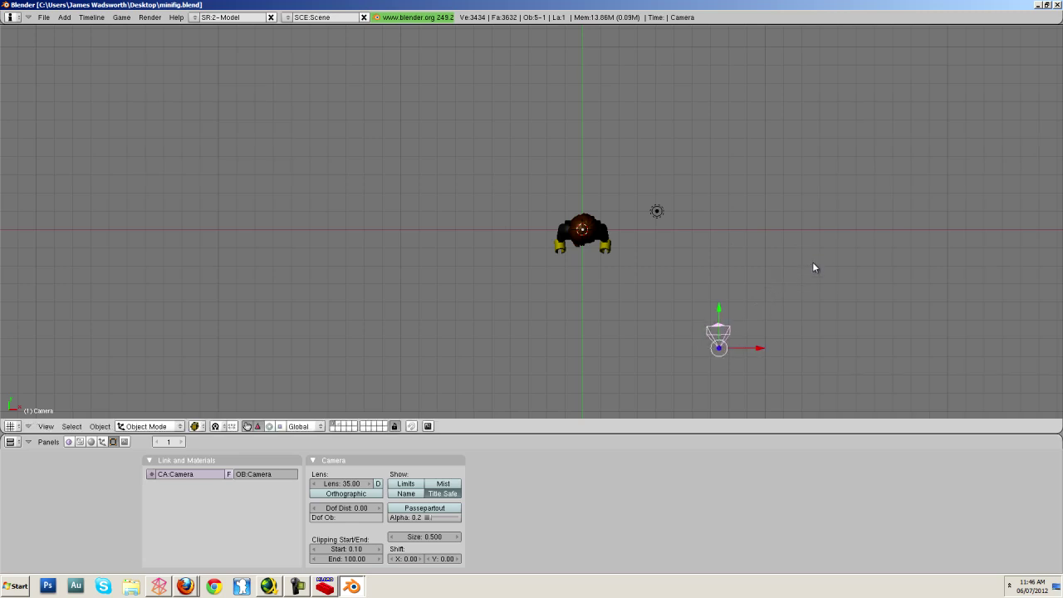
Delete the existing camera from the scene.
middle_click_drag(812, 263, 795, 262, "shift")
key("g")
right_click(736, 256)
key("x")
left_click(734, 255)
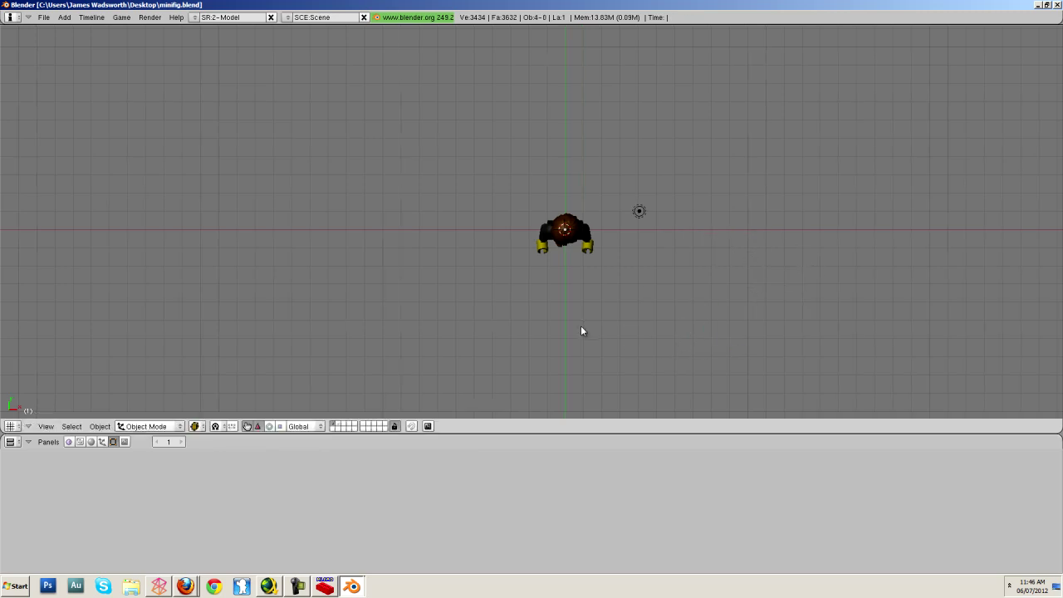
Place the 3D cursor in front of the minifig in top view and add a new camera there.
key("shift+s")
key("space")
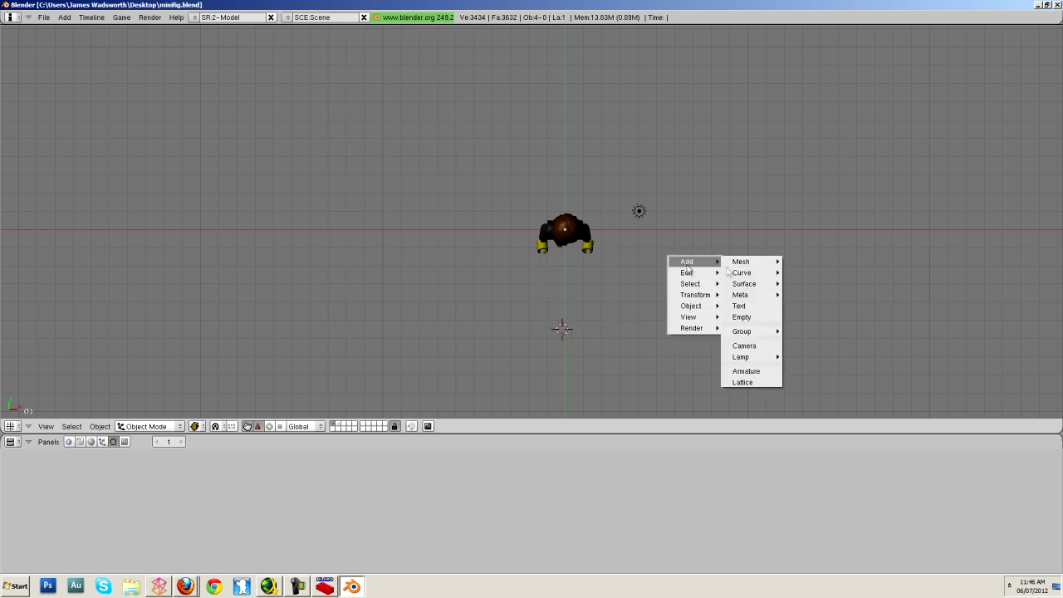
left_click(748, 345)
Rotate the new camera in side view to face the minifig horizontally, move it back along Y, and look through it.
key("KP_3")
key("r")
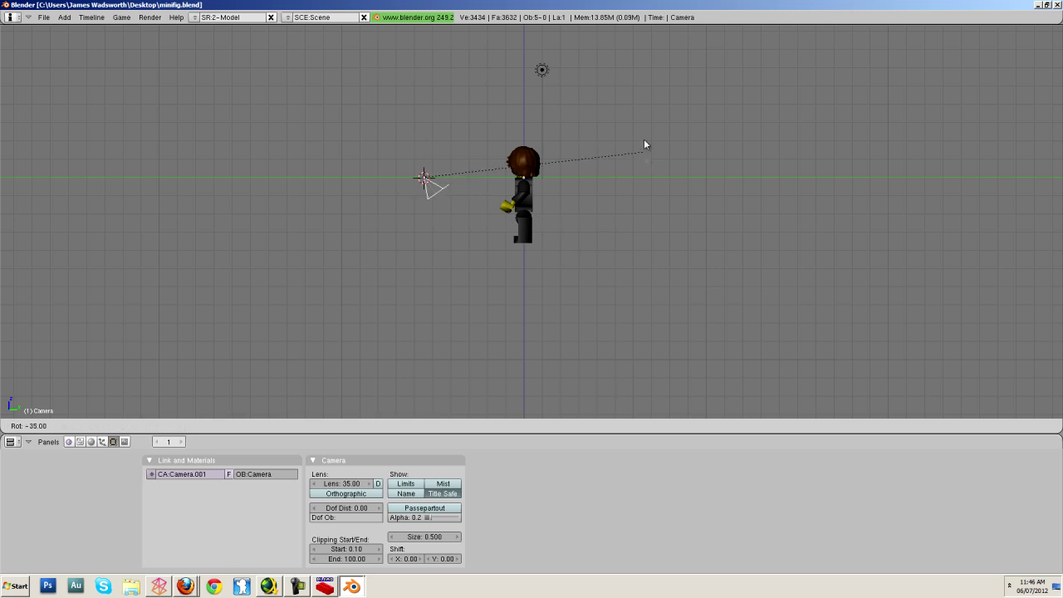
left_click(474, 81)
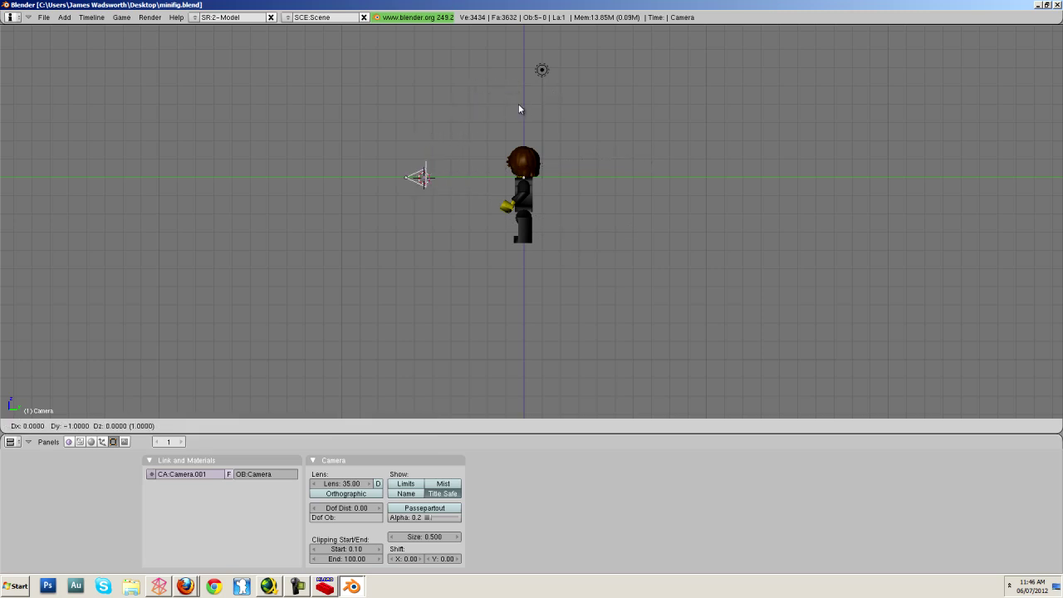
key("KP_0")
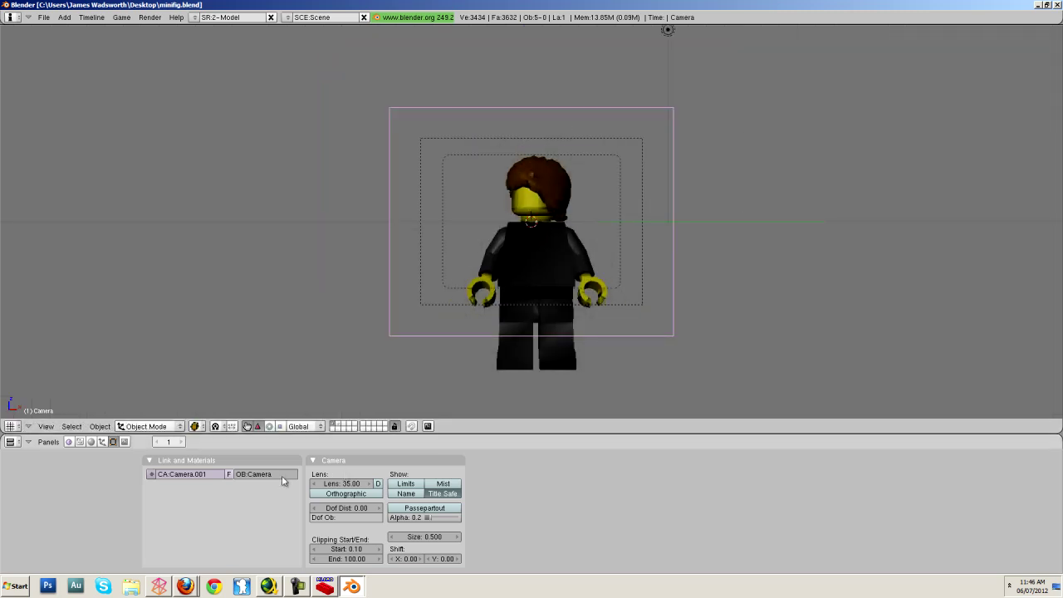
Open the scene's render and output format settings.
left_click(125, 442)
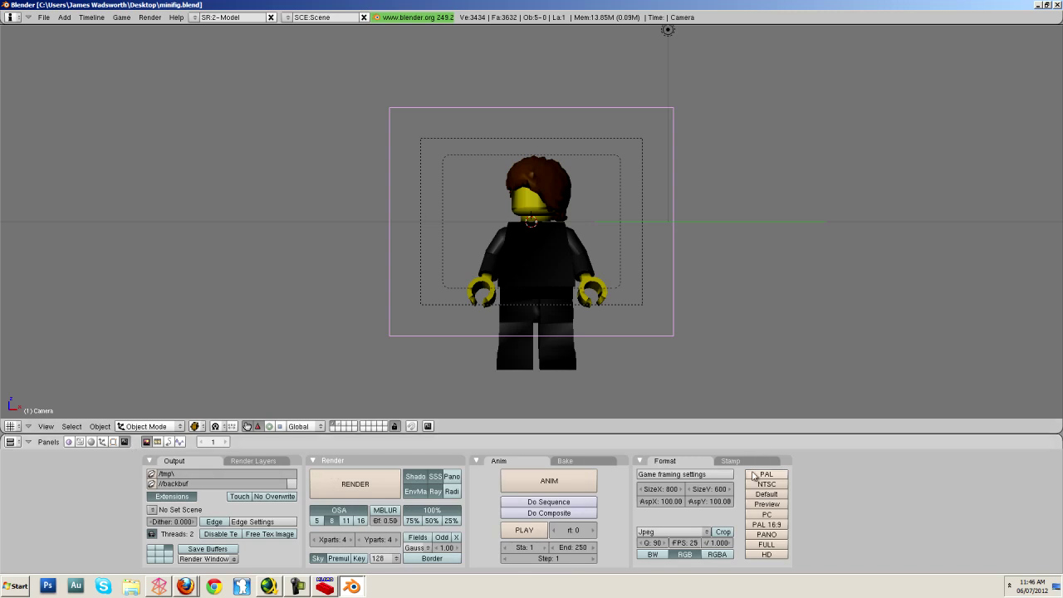